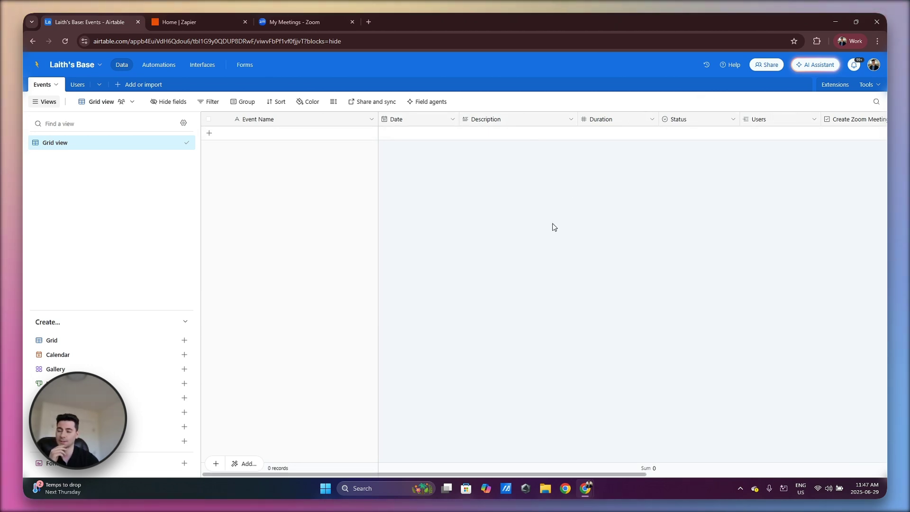
Step: Add a record to the Events table with the event name "Client Onboarding 2025"
{"action": "left_click", "coordinate": [430, 137]}
{"action": "left_click", "coordinate": [313, 135]}
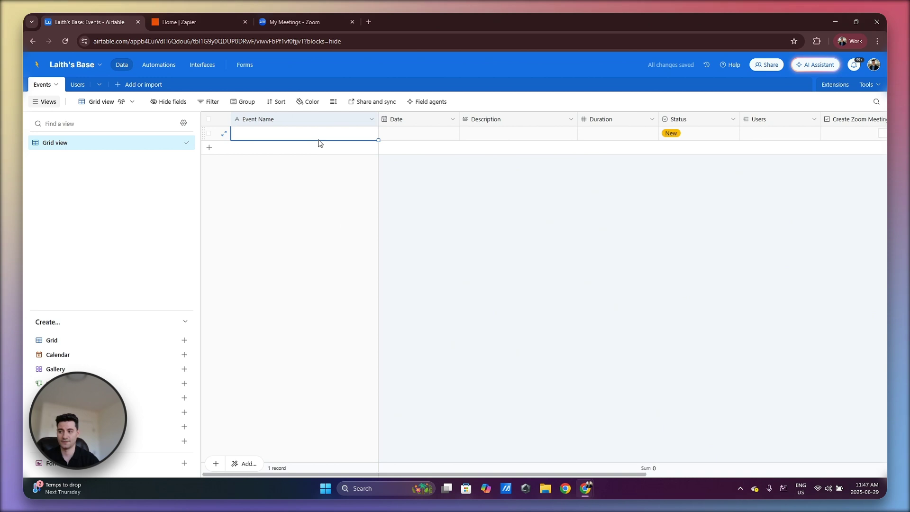
{"action": "type", "text": "Cli"}
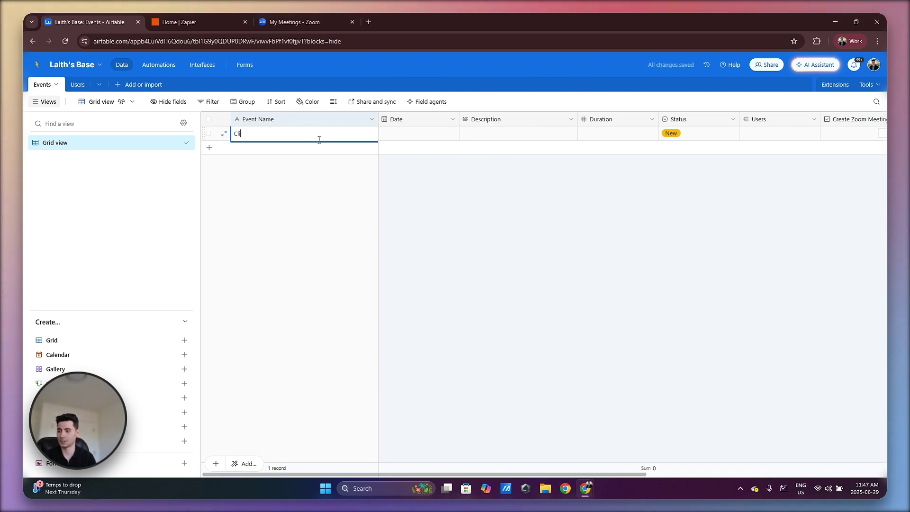
{"action": "type", "text": "ent Onboa"}
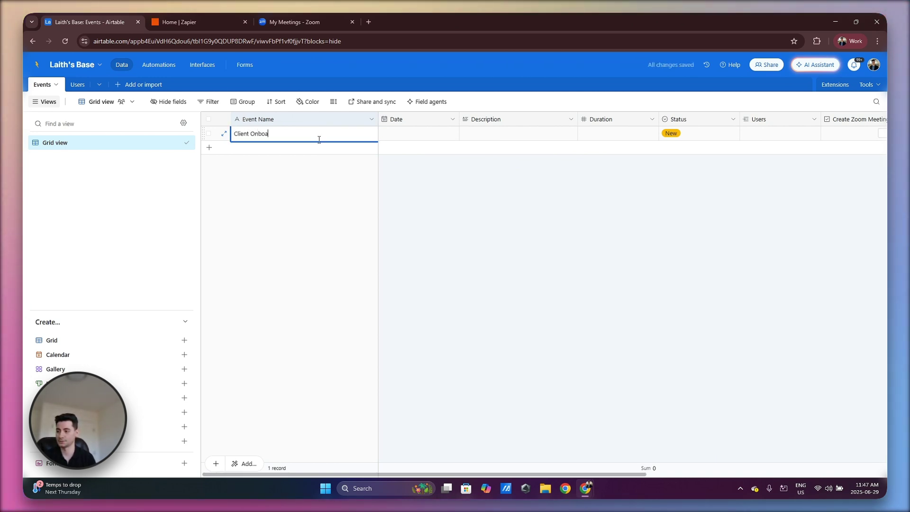
{"action": "type", "text": "rding 2025"}
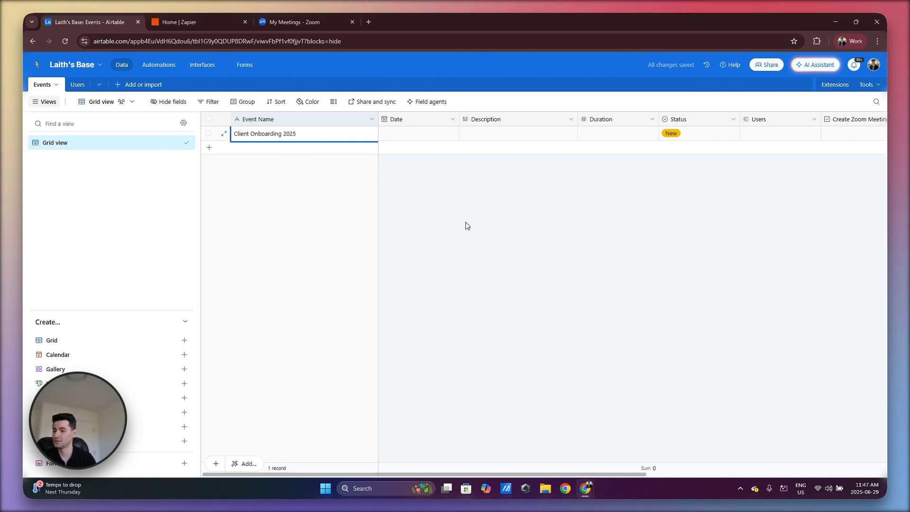
Step: Set the Client Onboarding 2025 record's date to 6/30/2025 and its description to "Client Onboarding with ABC"
{"action": "double_click", "coordinate": [437, 135]}
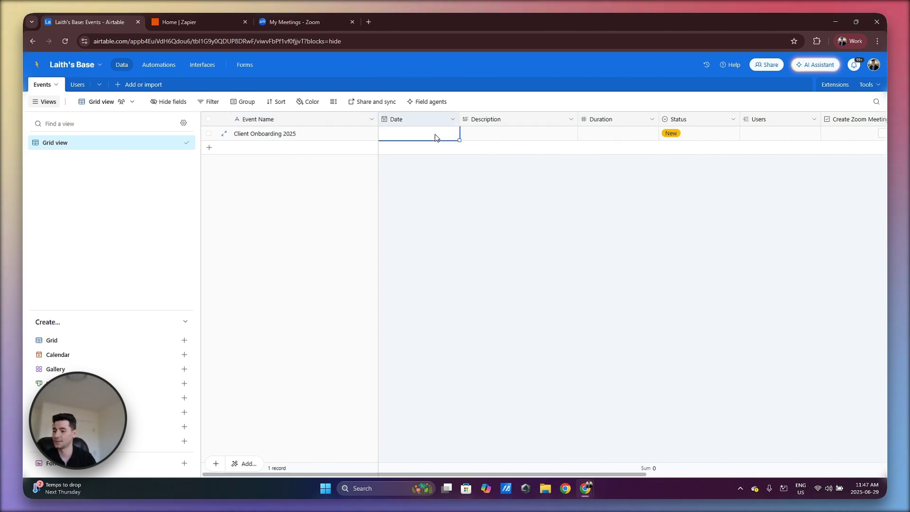
{"action": "left_click", "coordinate": [416, 234]}
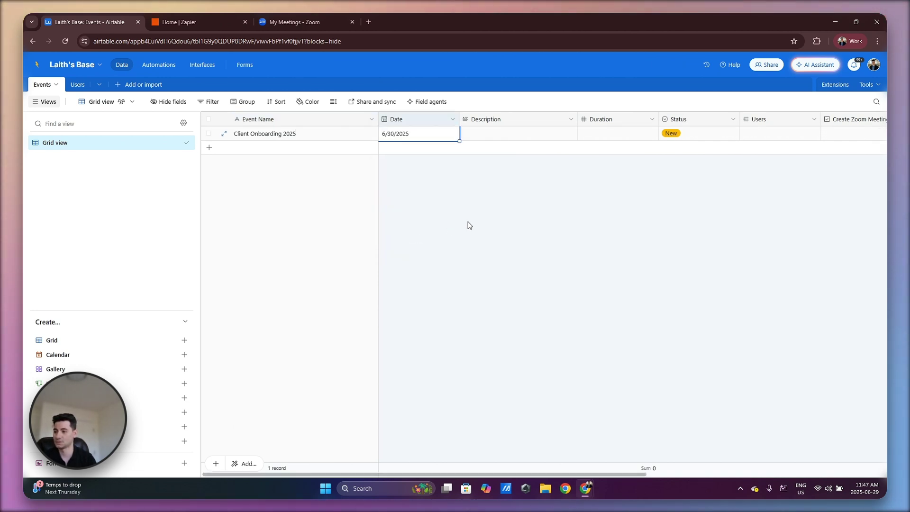
{"action": "left_click", "coordinate": [512, 136]}
{"action": "left_click", "coordinate": [513, 135]}
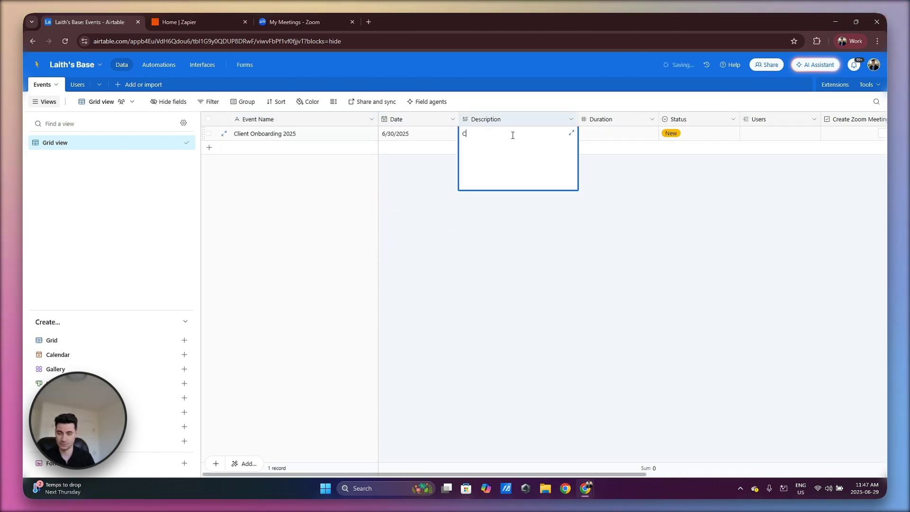
{"action": "type", "text": "Client Onboarding with ABC"}
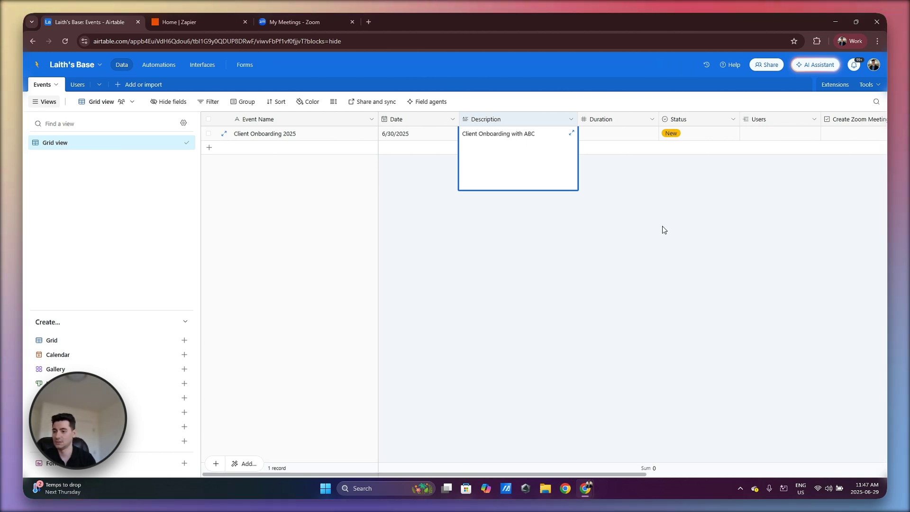
{"action": "left_click", "coordinate": [663, 226]}
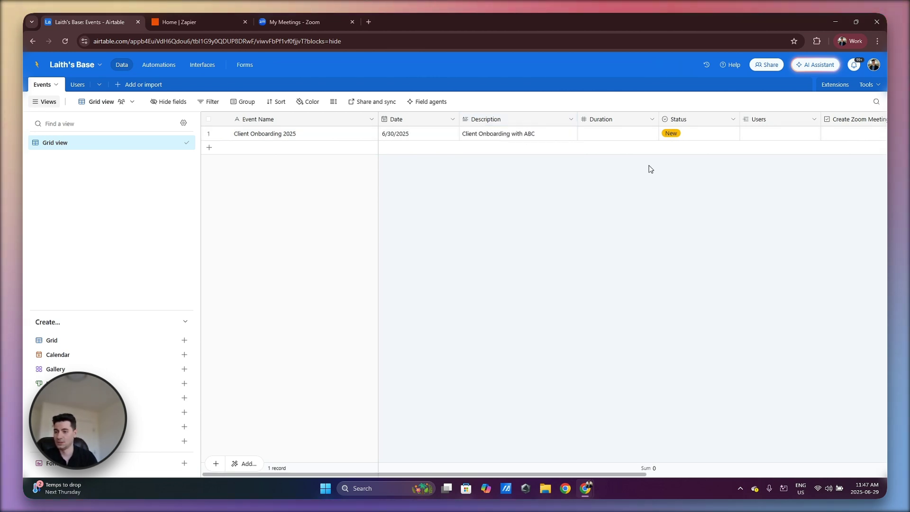
Step: Set the onboarding record's duration to 60 and link the existing user record in its Users field
{"action": "left_click", "coordinate": [637, 134]}
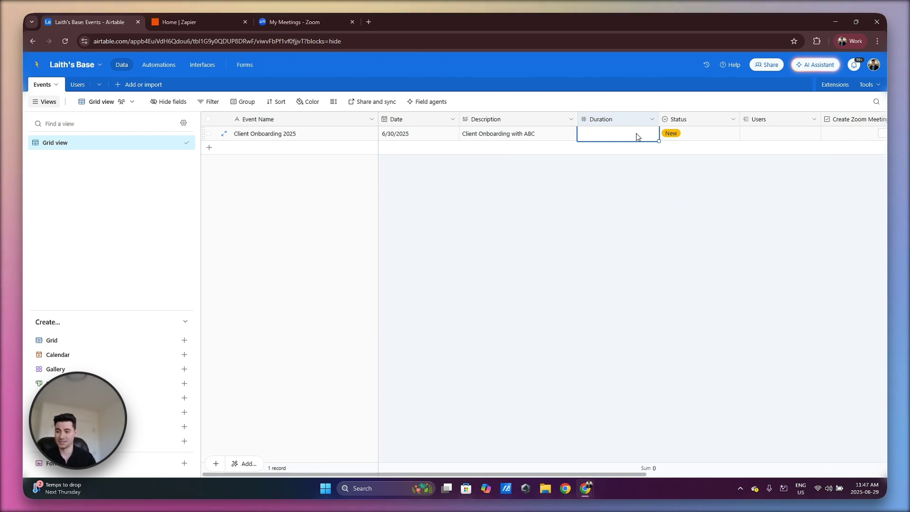
{"action": "type", "text": "60"}
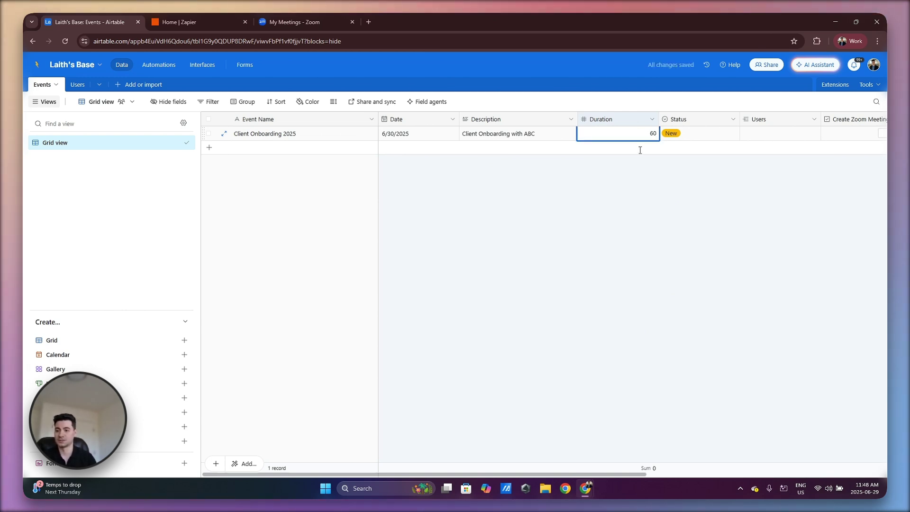
{"action": "left_click", "coordinate": [674, 216]}
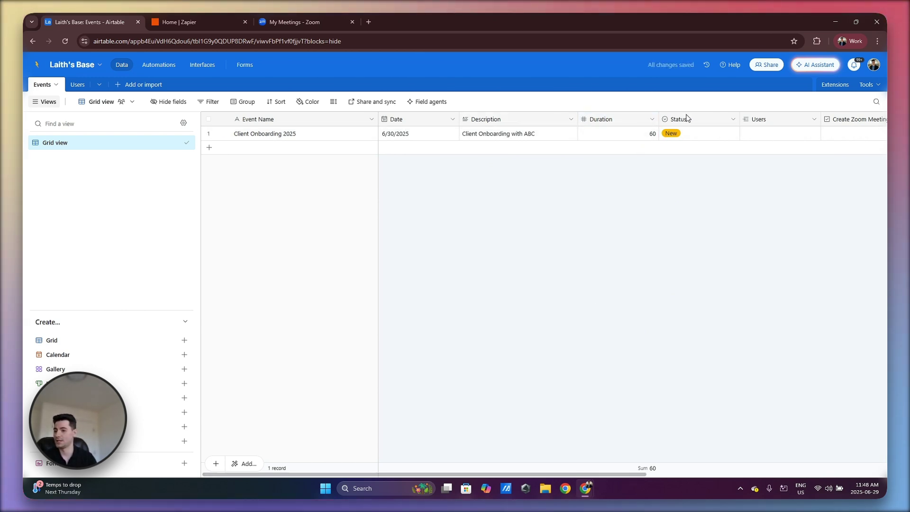
{"action": "left_click", "coordinate": [750, 139]}
{"action": "left_click", "coordinate": [749, 139]}
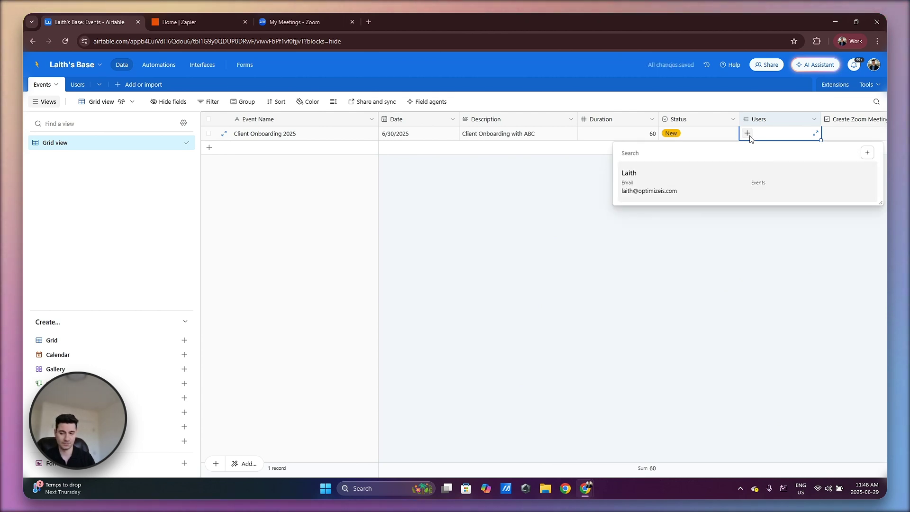
{"action": "left_click", "coordinate": [731, 179]}
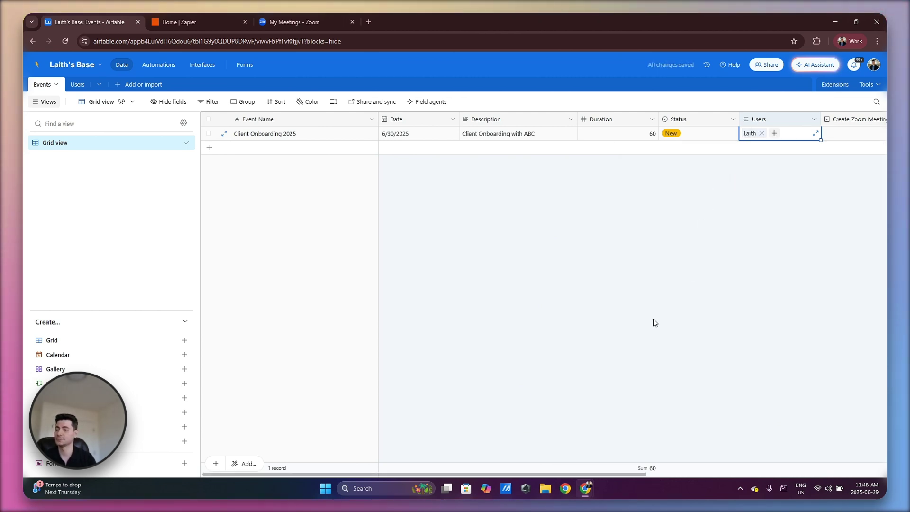
{"action": "left_click", "coordinate": [624, 342]}
Step: Duplicate the Events table's grid view and name the copy "Create Zoom Meeting"
{"action": "left_click_drag", "start_coordinate": [625, 474], "coordinate": [866, 439]}
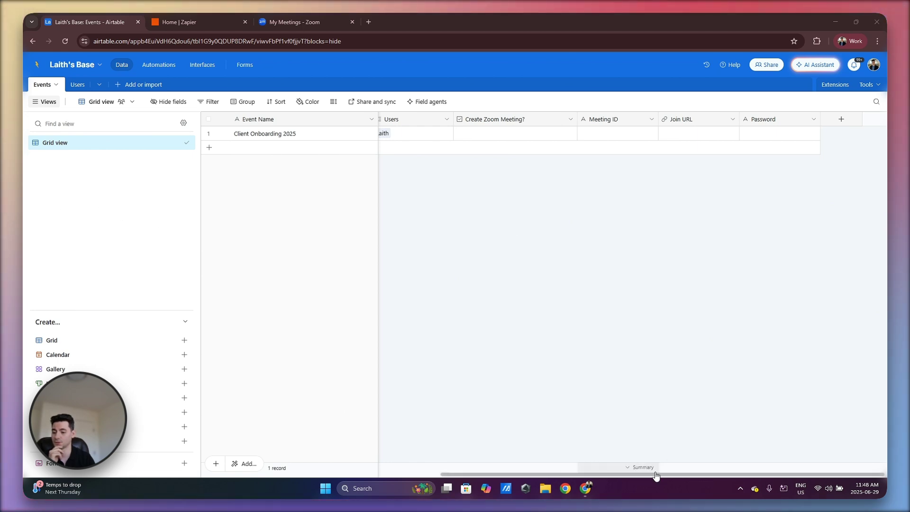
{"action": "left_click_drag", "start_coordinate": [626, 474], "coordinate": [420, 457]}
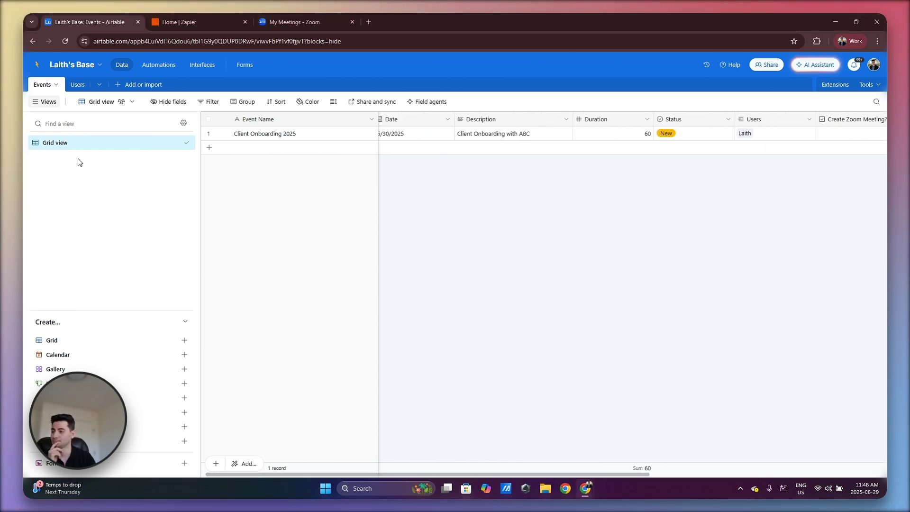
{"action": "left_click", "coordinate": [177, 142]}
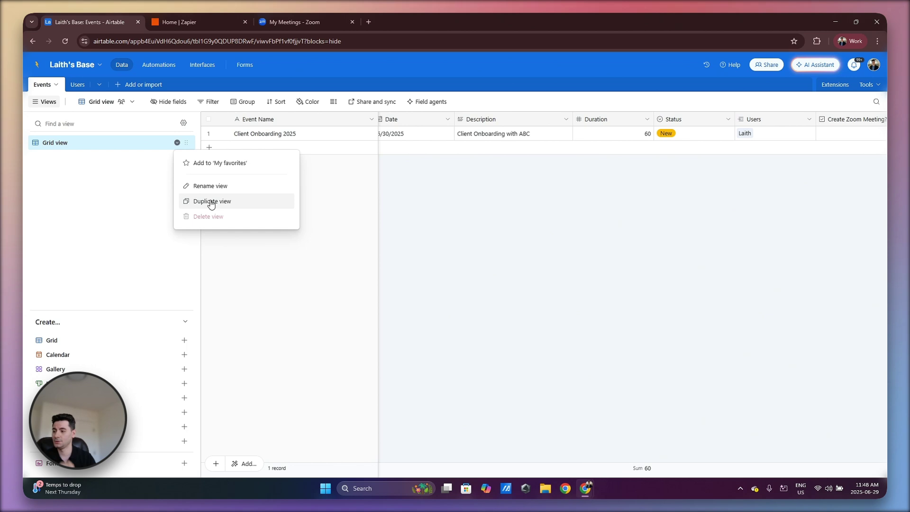
{"action": "left_click", "coordinate": [192, 201]}
{"action": "double_click", "coordinate": [140, 102]}
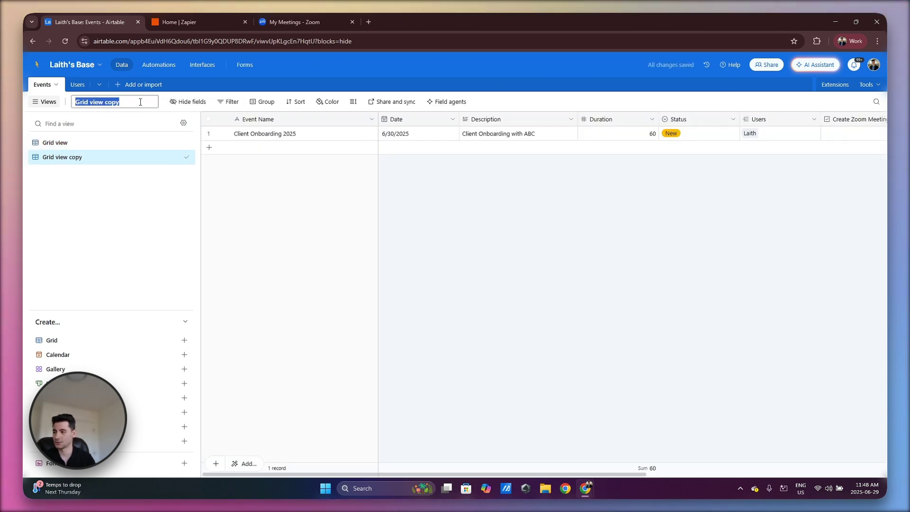
{"action": "type", "text": "cREAT"}
{"action": "key", "text": "BackSpace"}
{"action": "key", "text": "BackSpace"}
{"action": "key", "text": "BackSpace"}
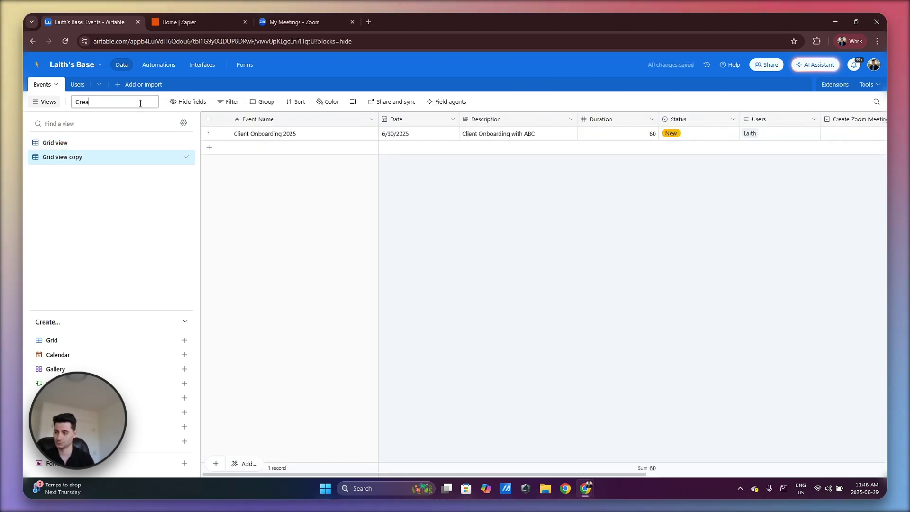
{"action": "type", "text": "eate Z"}
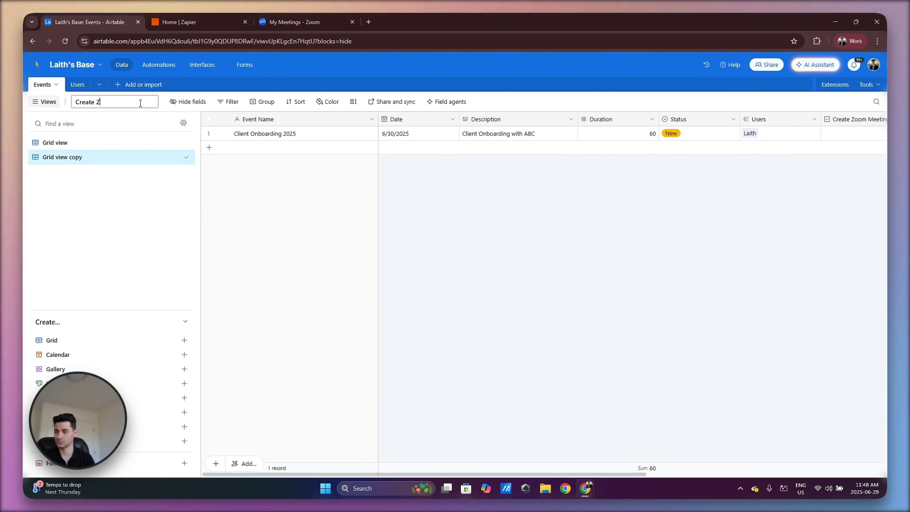
{"action": "type", "text": "oom Me"}
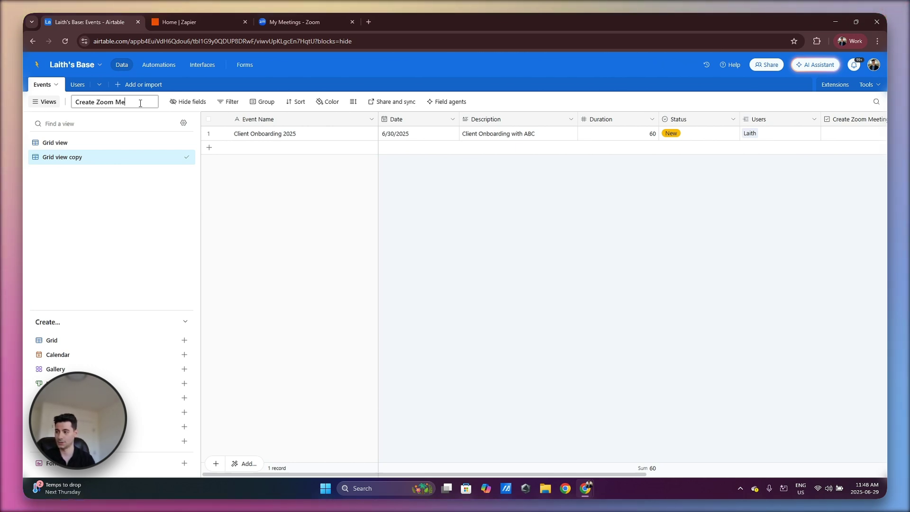
{"action": "type", "text": "eting"}
{"action": "key", "text": "Return"}
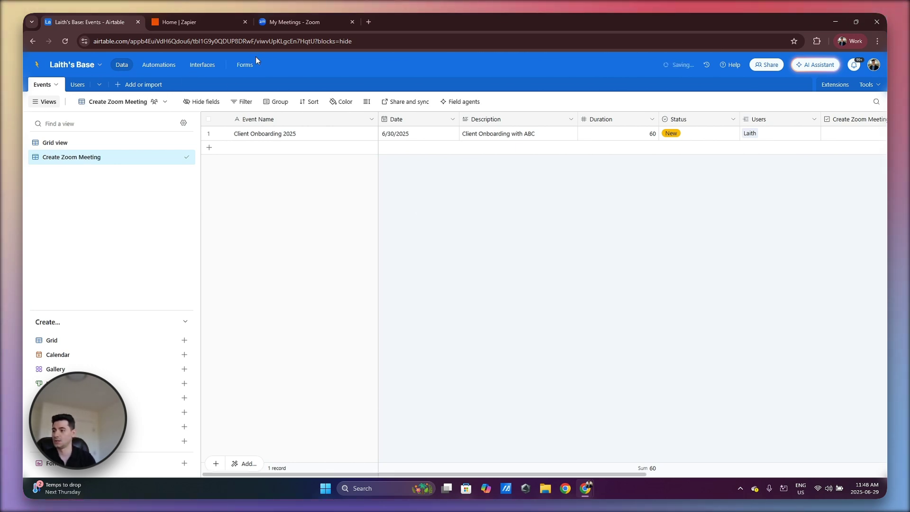
Step: Filter the Create Zoom Meeting view to show only records where "Create Zoom Meeting?" is checked
{"action": "left_click", "coordinate": [242, 101]}
{"action": "left_click", "coordinate": [259, 136]}
{"action": "left_click", "coordinate": [287, 136]}
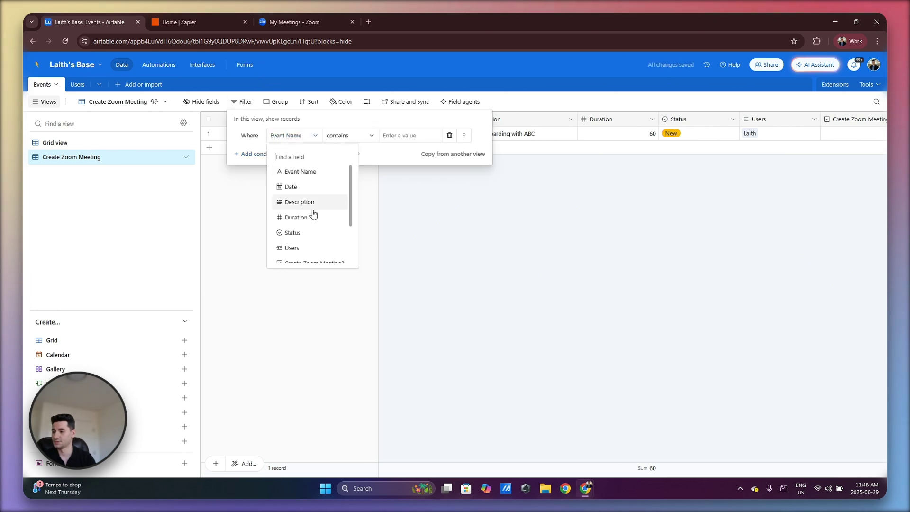
{"action": "scroll", "coordinate": [313, 214], "scroll_direction": "down", "scroll_amount": 3}
{"action": "left_click", "coordinate": [329, 211]}
{"action": "left_click", "coordinate": [410, 136]}
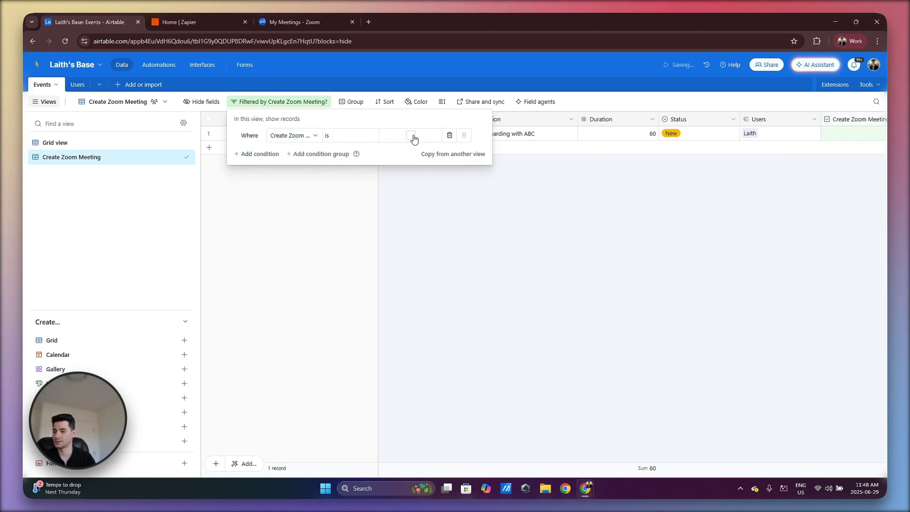
{"action": "left_click", "coordinate": [534, 210]}
Step: Compare the records in Grid view with those in the Create Zoom Meeting view, including the "Create Zoom Meeting?" field
{"action": "left_click", "coordinate": [152, 143]}
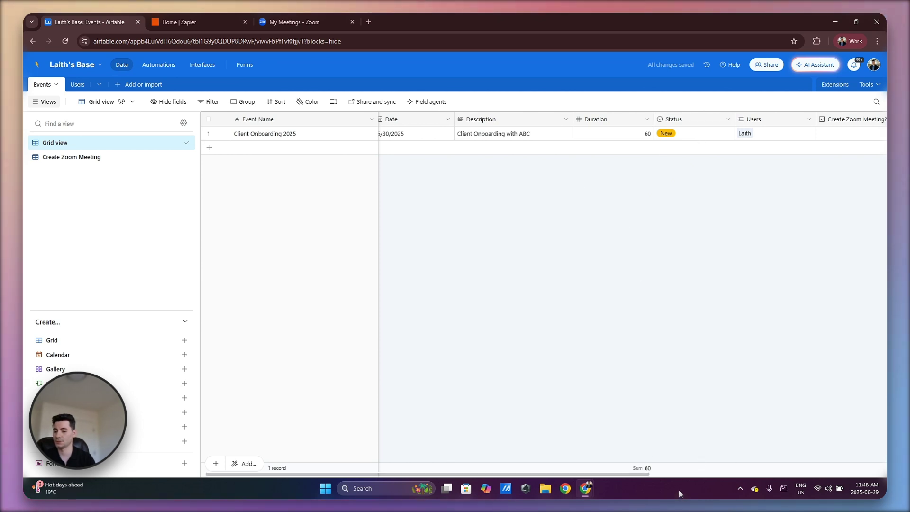
{"action": "left_click_drag", "start_coordinate": [646, 474], "coordinate": [732, 461]}
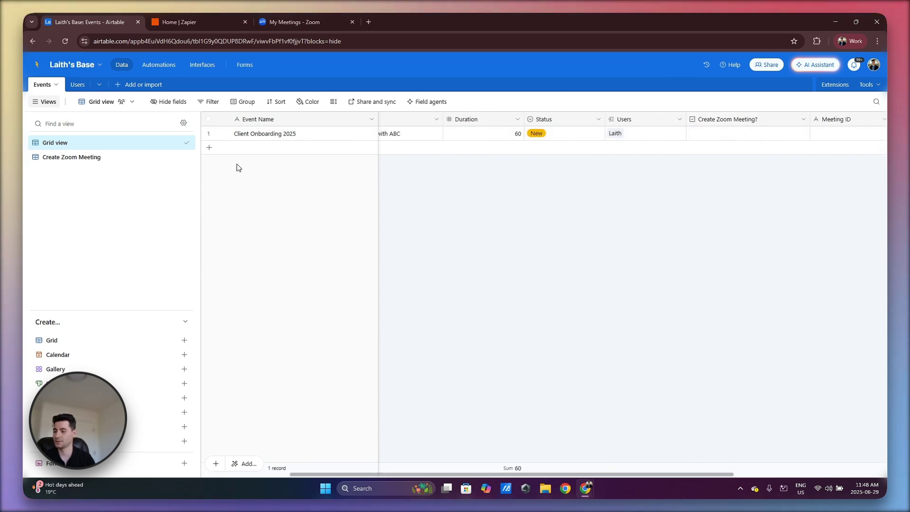
{"action": "left_click", "coordinate": [107, 158]}
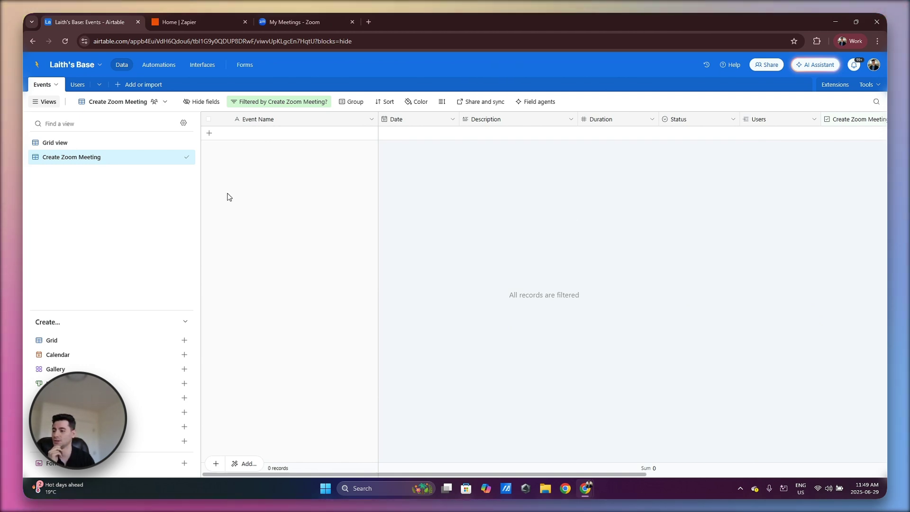
{"action": "left_click", "coordinate": [112, 145]}
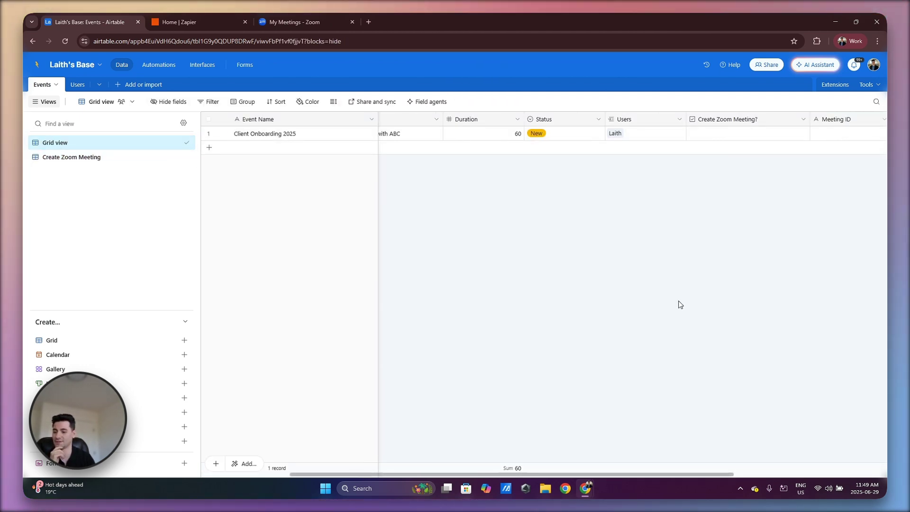
Step: Switch to Zapier and create a new Zap with Airtable as its trigger app
{"action": "left_click", "coordinate": [189, 22]}
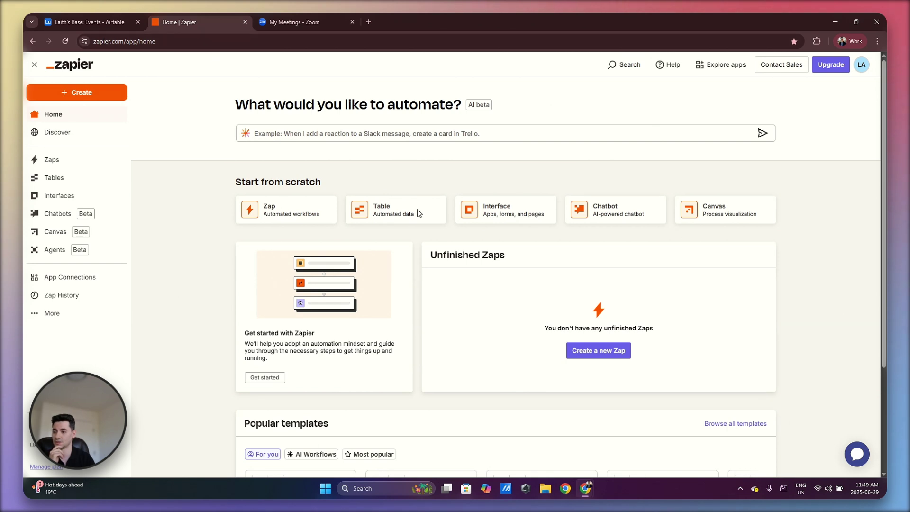
{"action": "left_click", "coordinate": [596, 352]}
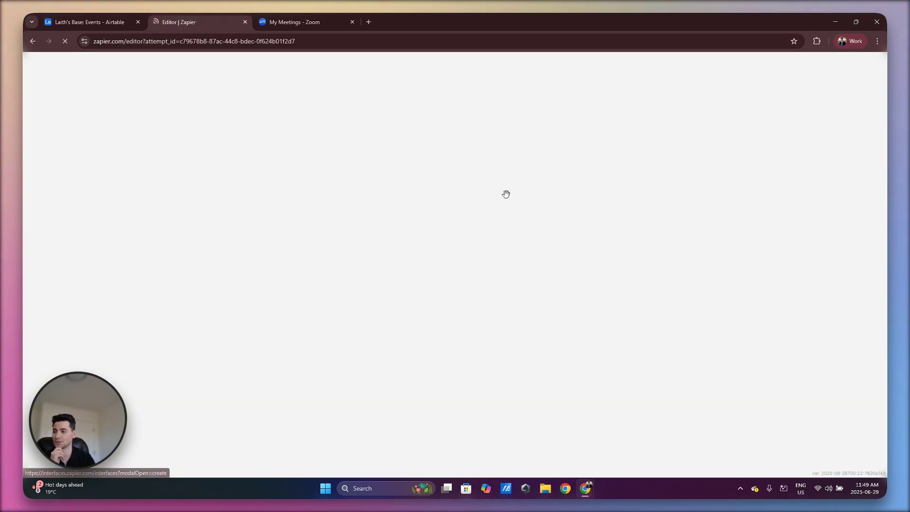
{"action": "left_click", "coordinate": [488, 368]}
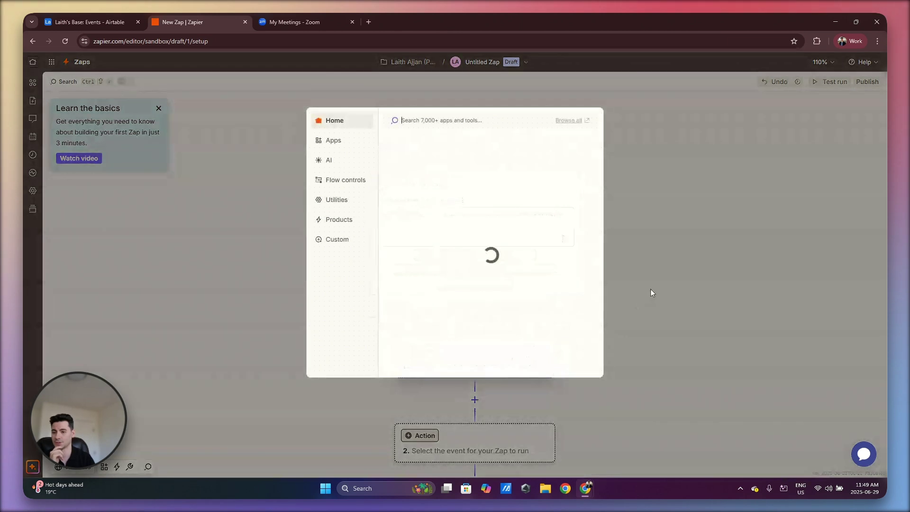
{"action": "left_click", "coordinate": [416, 157]}
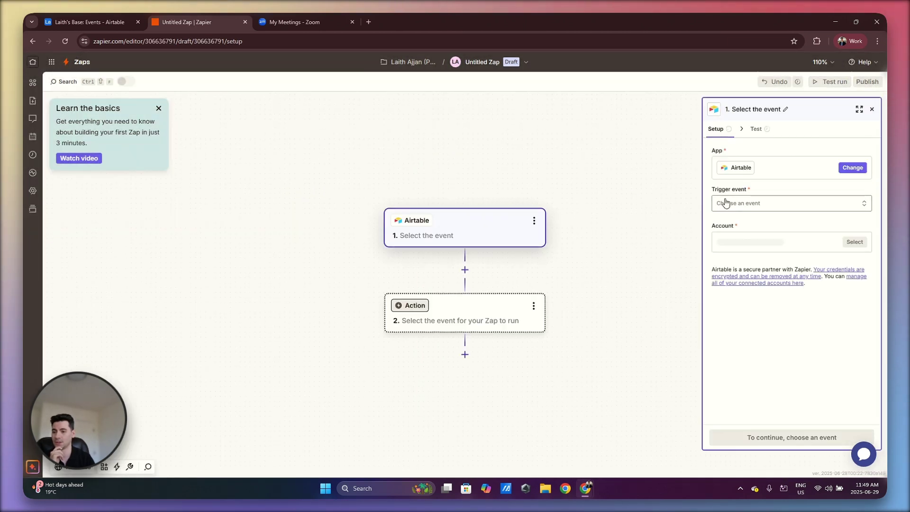
Step: Set the Airtable trigger event to New Record, select the connected Airtable account, and continue to the trigger's configuration
{"action": "left_click", "coordinate": [647, 286]}
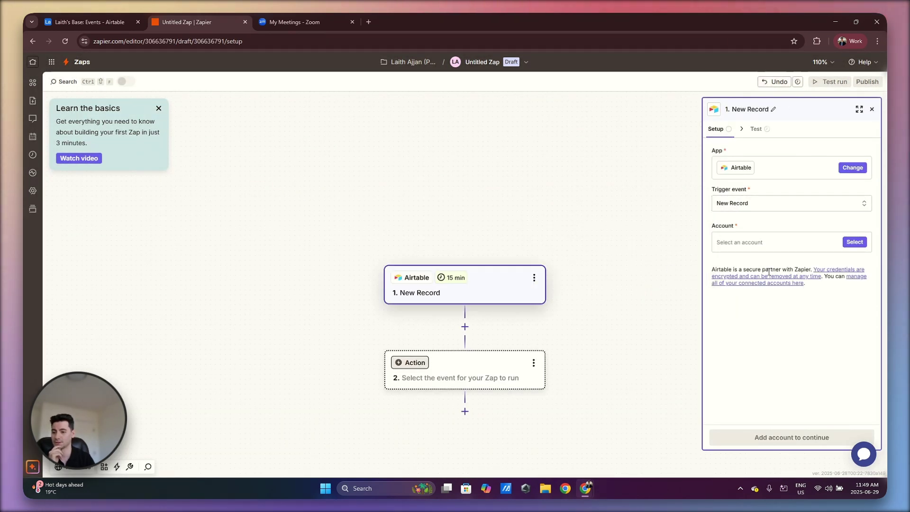
{"action": "left_click", "coordinate": [855, 242]}
{"action": "left_click", "coordinate": [631, 284]}
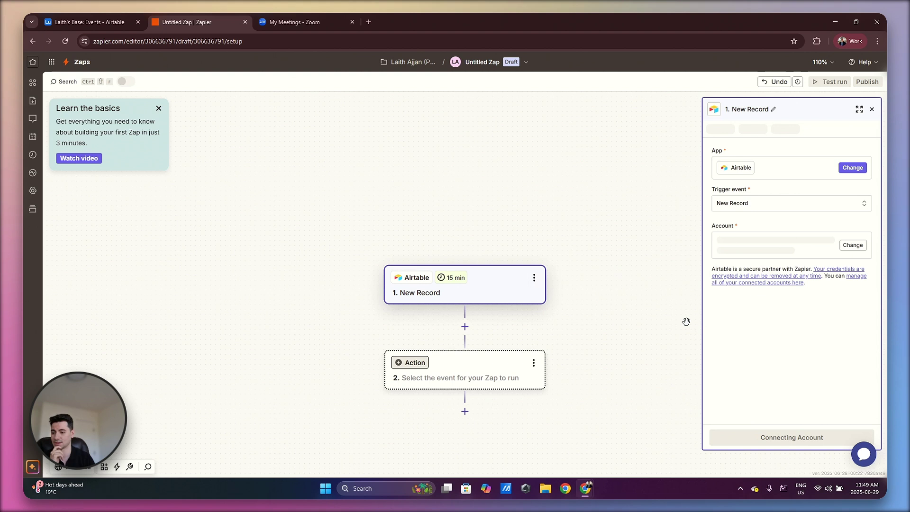
{"action": "left_click", "coordinate": [770, 437]}
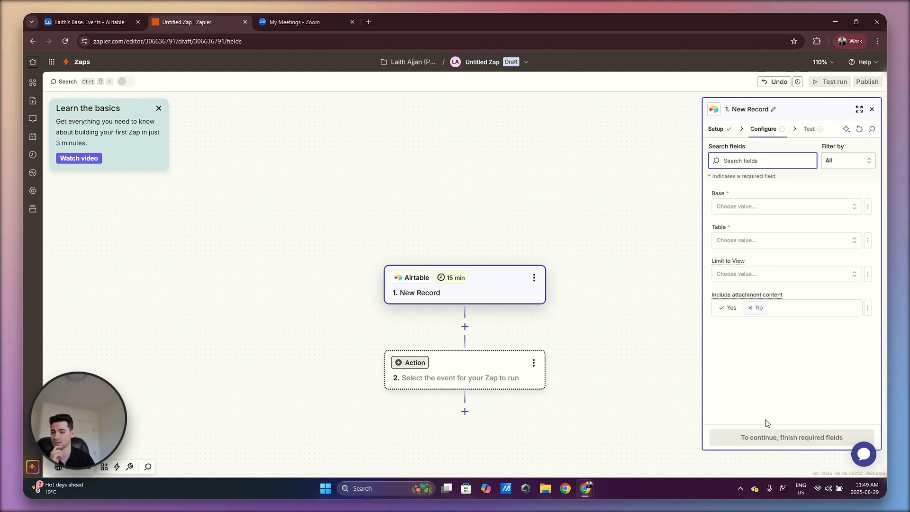
Step: Configure the trigger with the existing base, the Events table and the Create Zoom Meeting view, and test the trigger
{"action": "left_click", "coordinate": [740, 212]}
{"action": "left_click", "coordinate": [626, 237]}
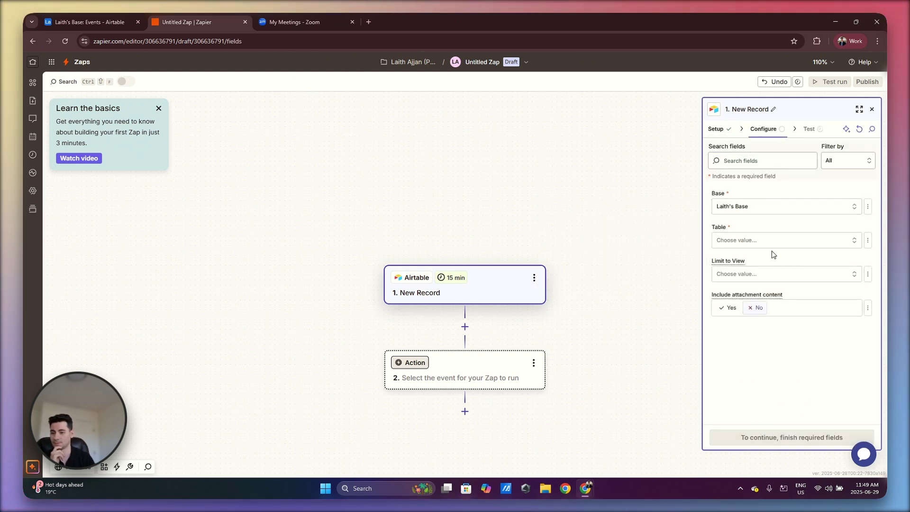
{"action": "left_click", "coordinate": [772, 243]}
{"action": "left_click", "coordinate": [628, 266]}
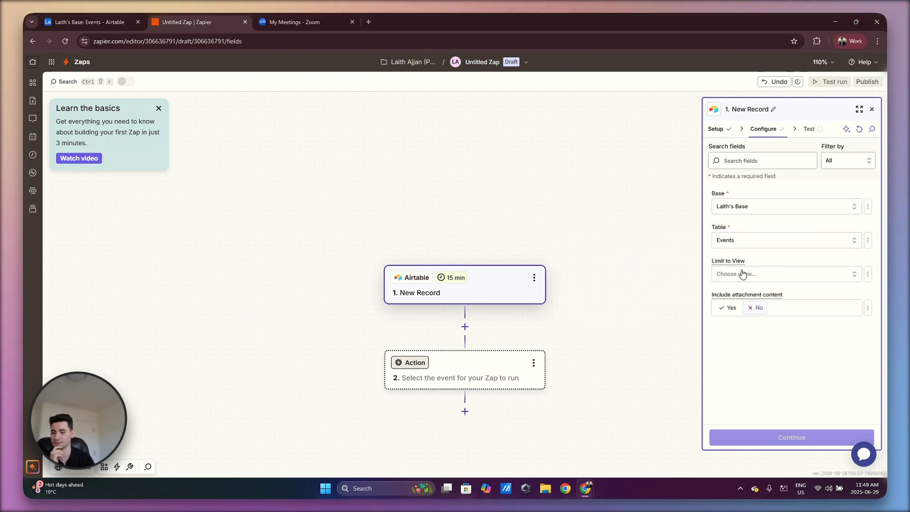
{"action": "left_click", "coordinate": [744, 274]}
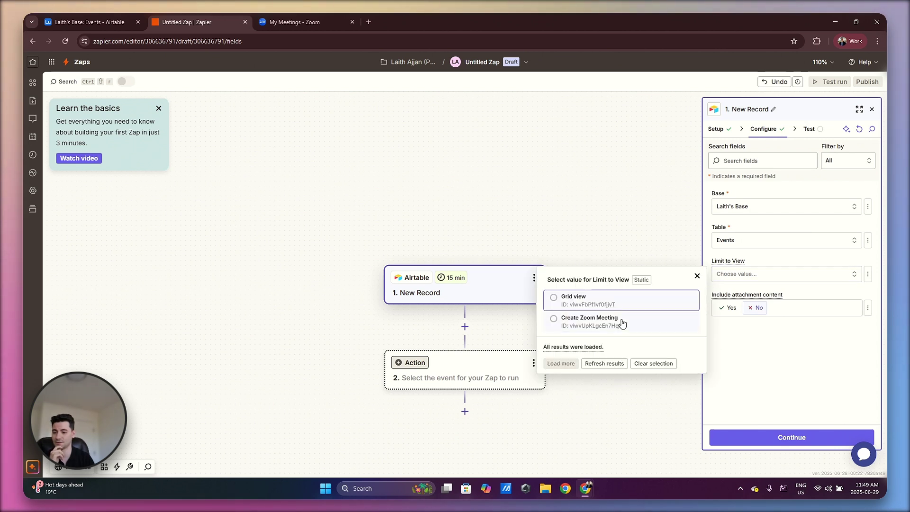
{"action": "left_click", "coordinate": [619, 320]}
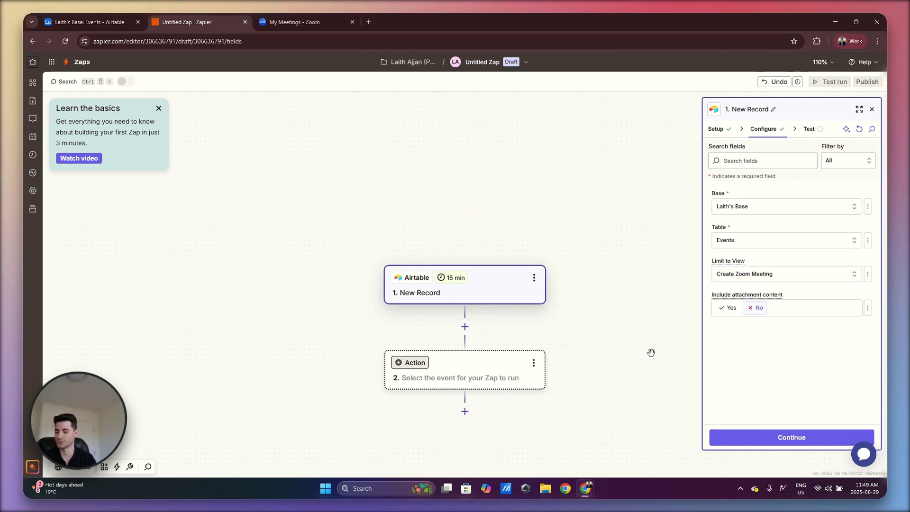
{"action": "left_click", "coordinate": [751, 434]}
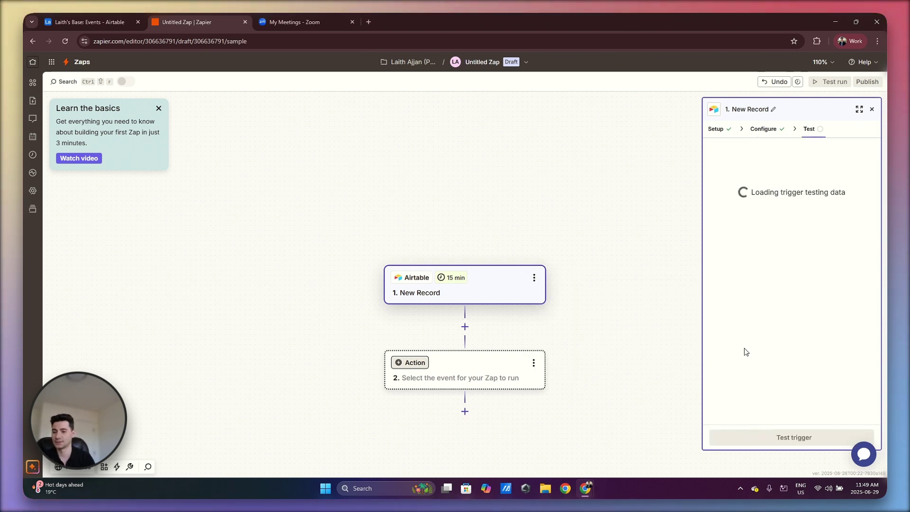
{"action": "left_click", "coordinate": [762, 441]}
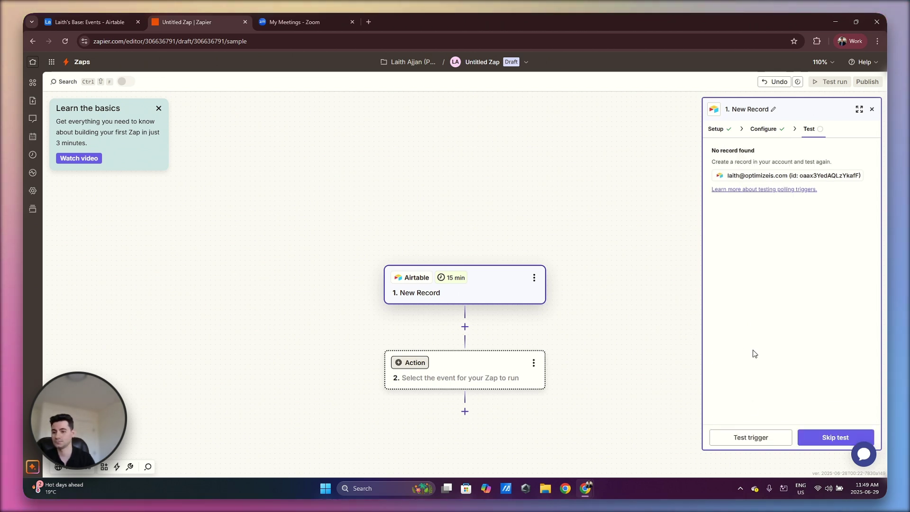
{"action": "left_click", "coordinate": [767, 439]}
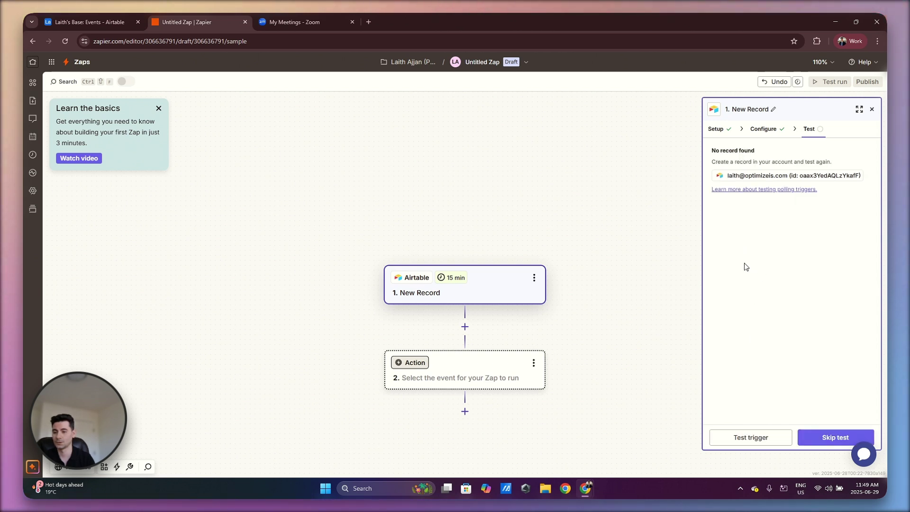
Step: Switch to Airtable, check "Create Zoom Meeting?" for the Client Onboarding 2025 record in Grid view, and open the Create Zoom Meeting view
{"action": "left_click", "coordinate": [81, 14]}
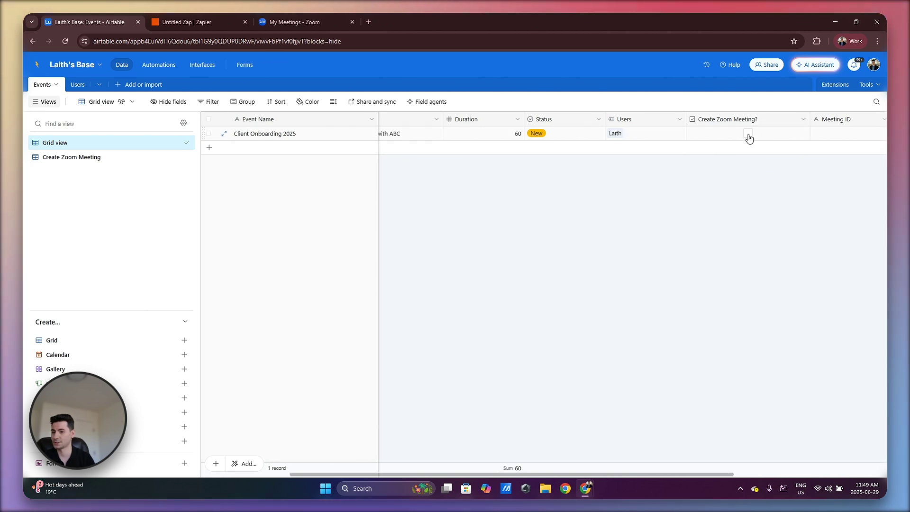
{"action": "left_click", "coordinate": [128, 156]}
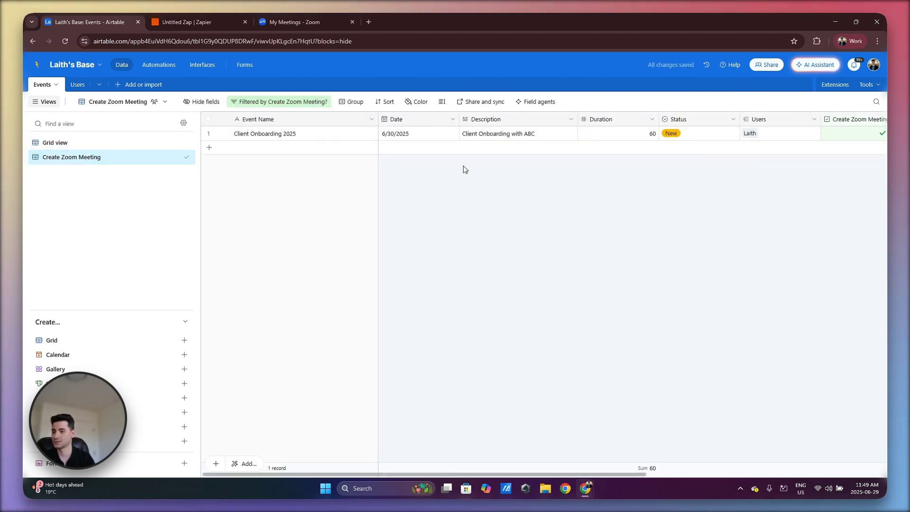
Step: Return to Zapier, test the Airtable trigger again and continue with Record A as the sample
{"action": "left_click", "coordinate": [223, 13]}
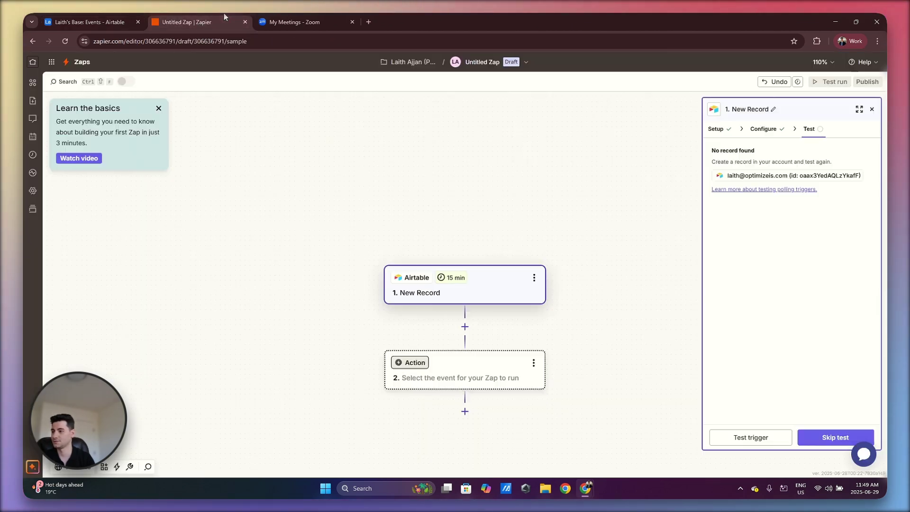
{"action": "left_click", "coordinate": [754, 438]}
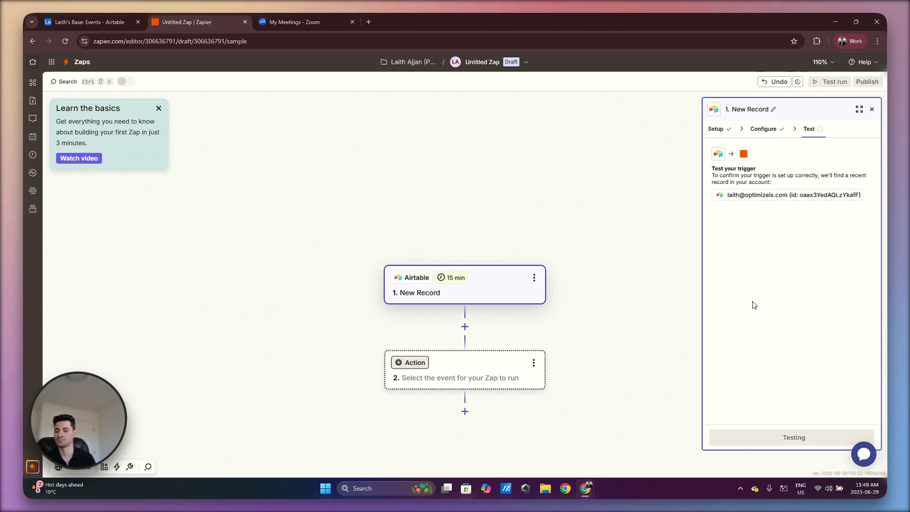
{"action": "mouse_move", "coordinate": [759, 247]}
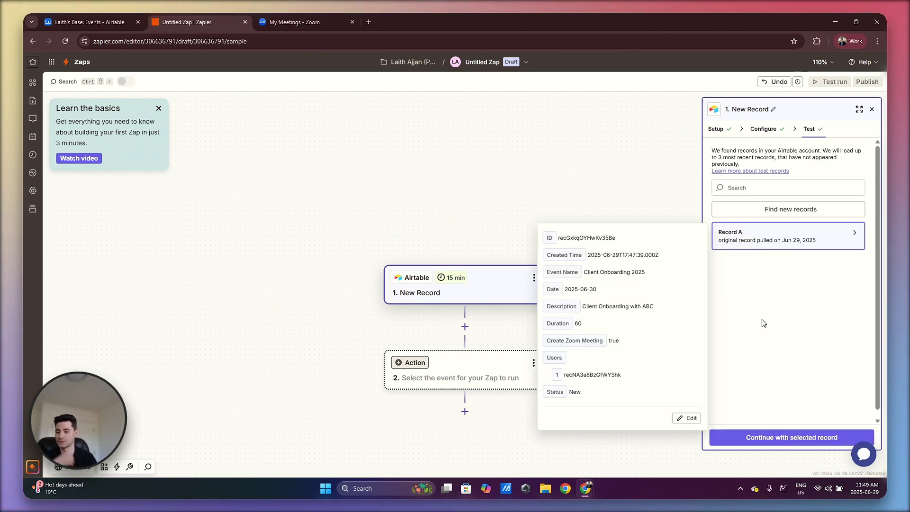
{"action": "left_click", "coordinate": [791, 436]}
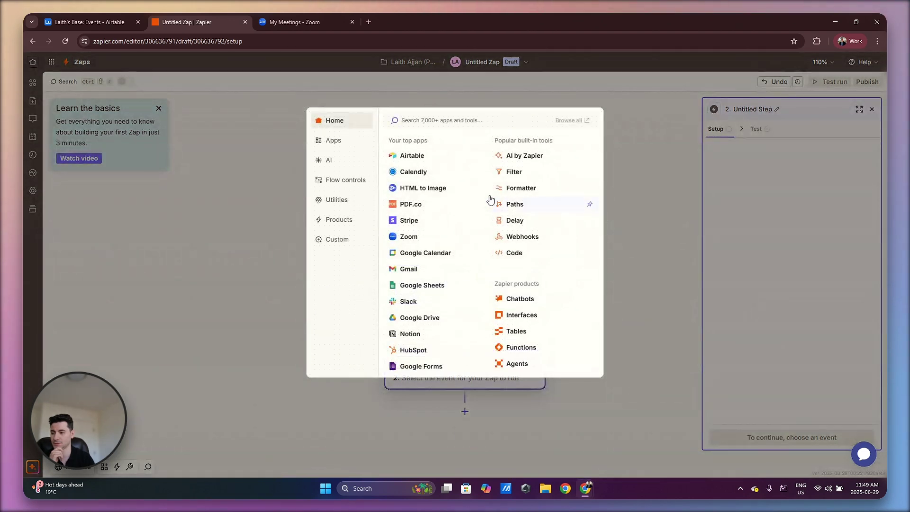
Step: Set up the action step with Zoom's Create Meeting event and the connected account, and continue to its configuration
{"action": "left_click", "coordinate": [431, 240]}
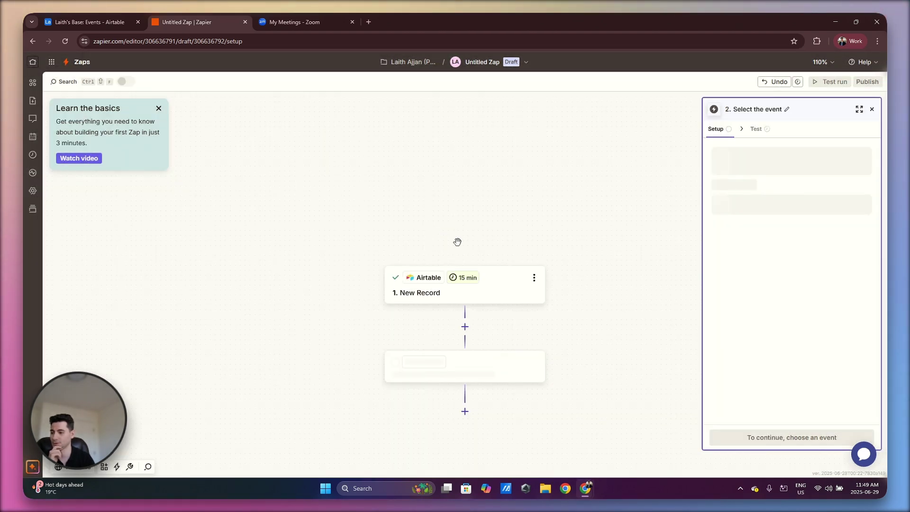
{"action": "left_click", "coordinate": [729, 207]}
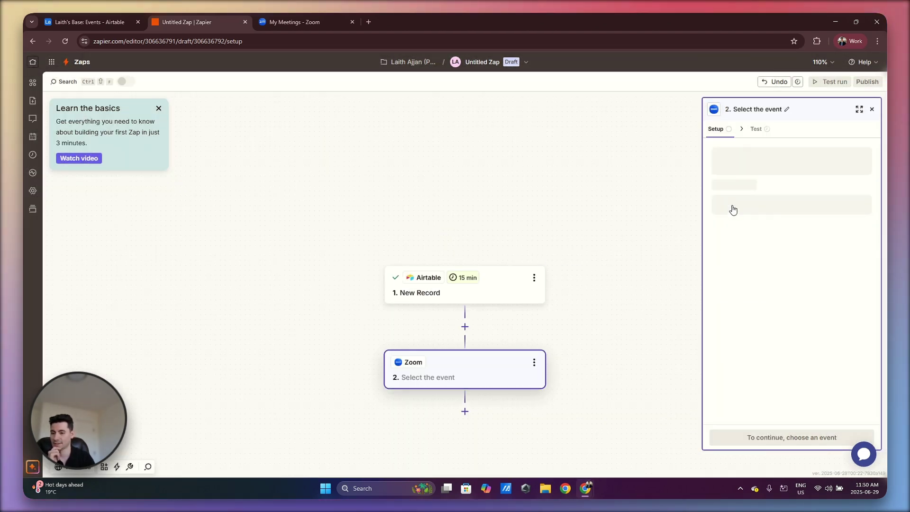
{"action": "left_click", "coordinate": [656, 279]}
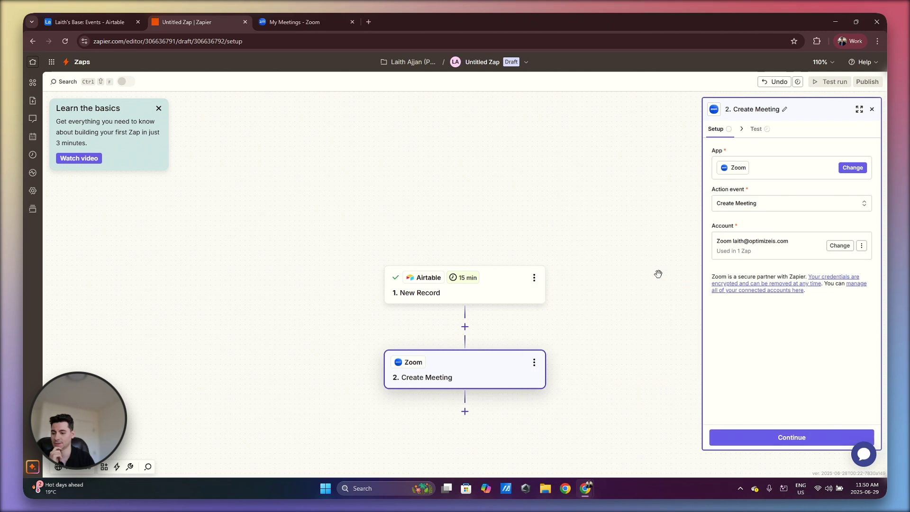
{"action": "left_click", "coordinate": [769, 438]}
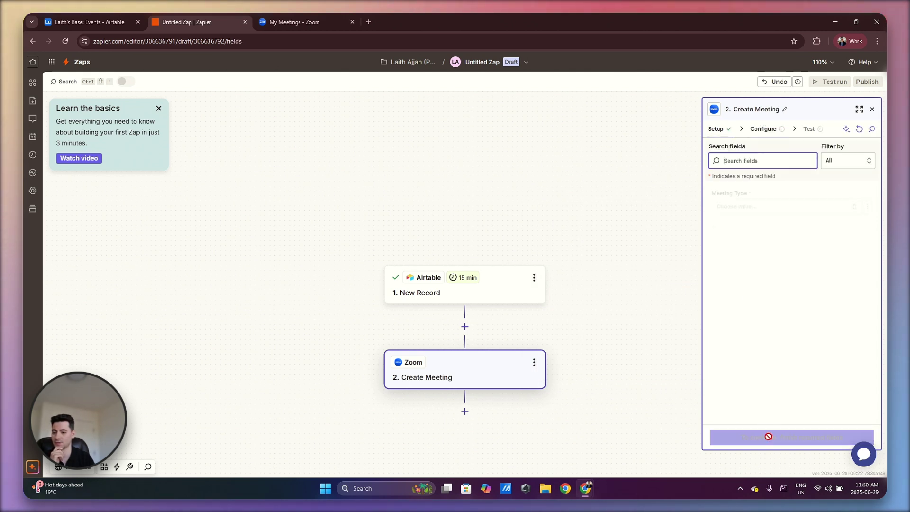
Step: Set the Meeting Type to Meeting and map the Topic to the Airtable record's Event Name
{"action": "left_click", "coordinate": [754, 206]}
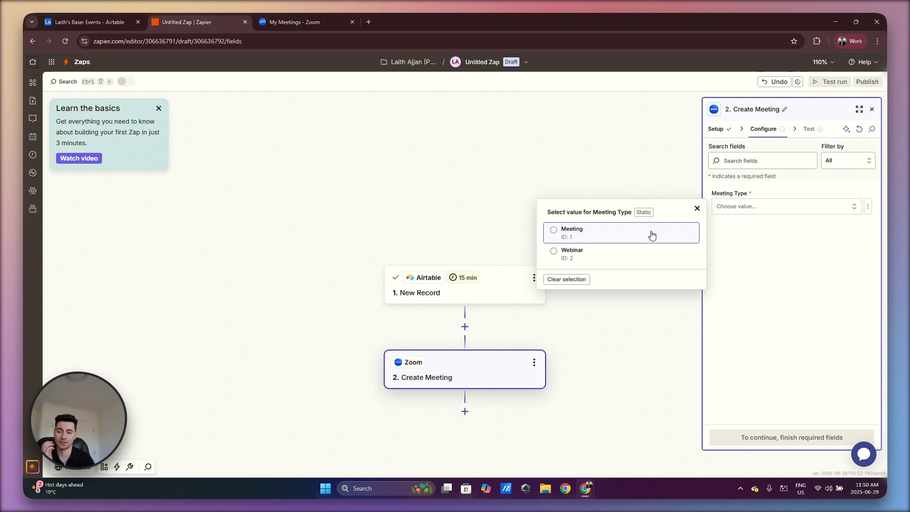
{"action": "left_click", "coordinate": [634, 233]}
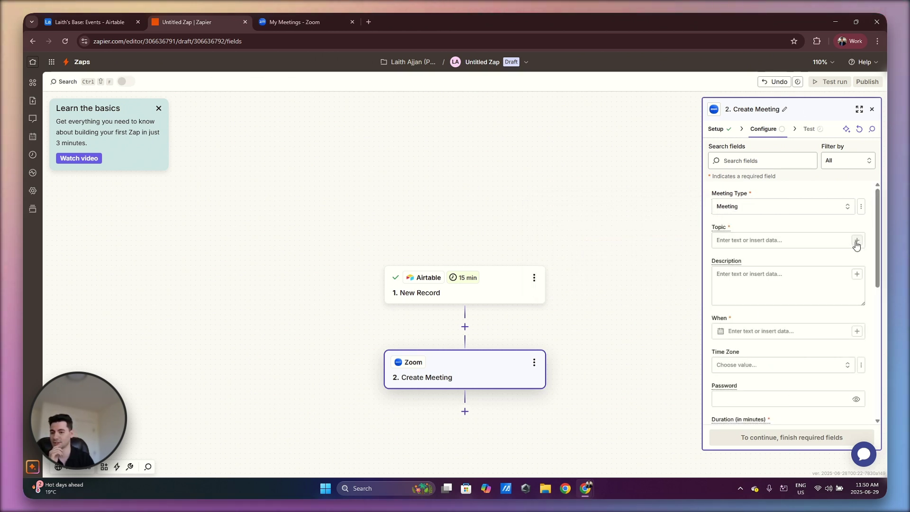
{"action": "left_click", "coordinate": [857, 242]}
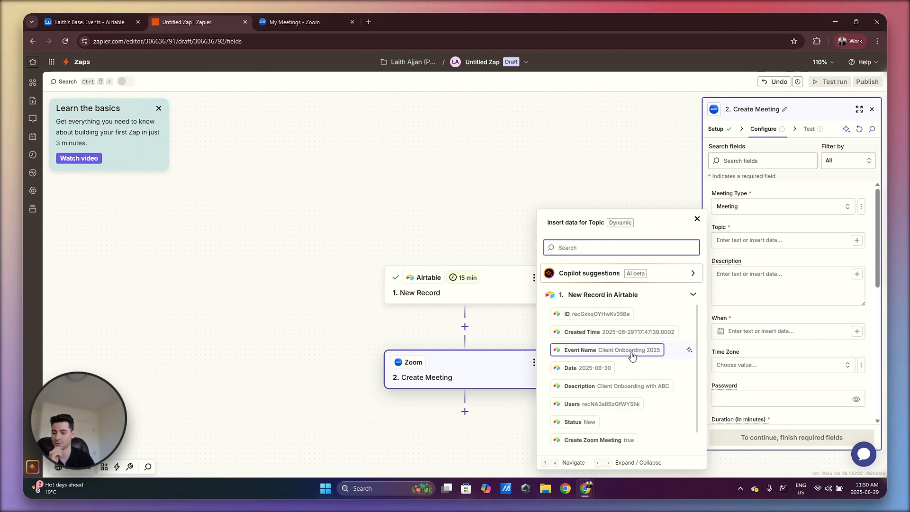
{"action": "left_click", "coordinate": [630, 352]}
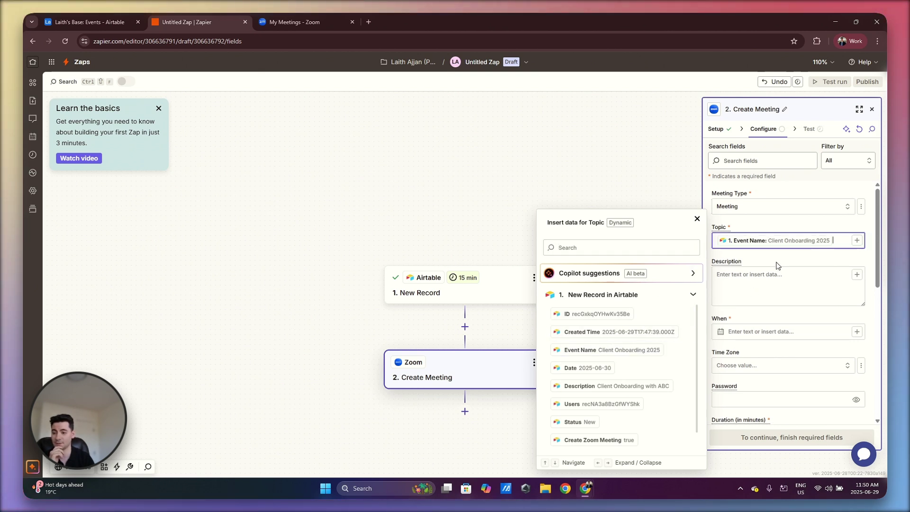
Step: Map the meeting's Description to the Airtable Description field and its When field to the Airtable Date
{"action": "left_click", "coordinate": [856, 275]}
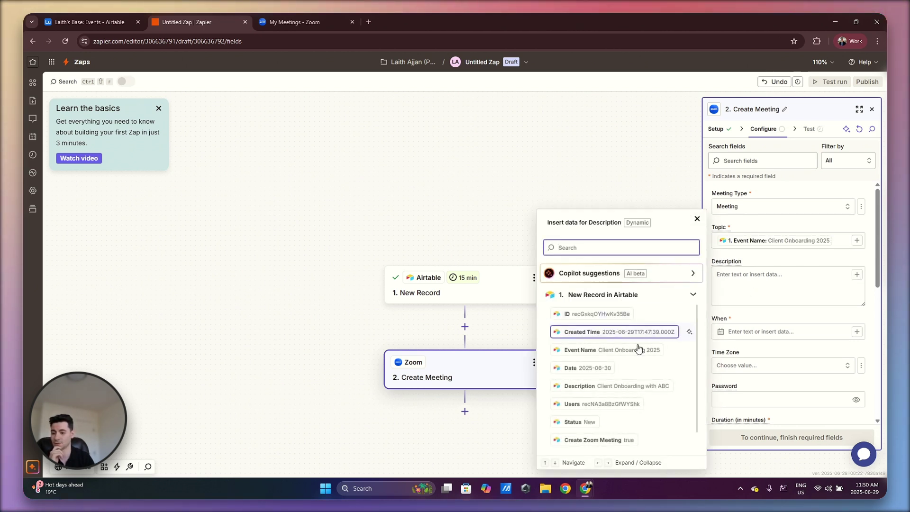
{"action": "left_click", "coordinate": [633, 385]}
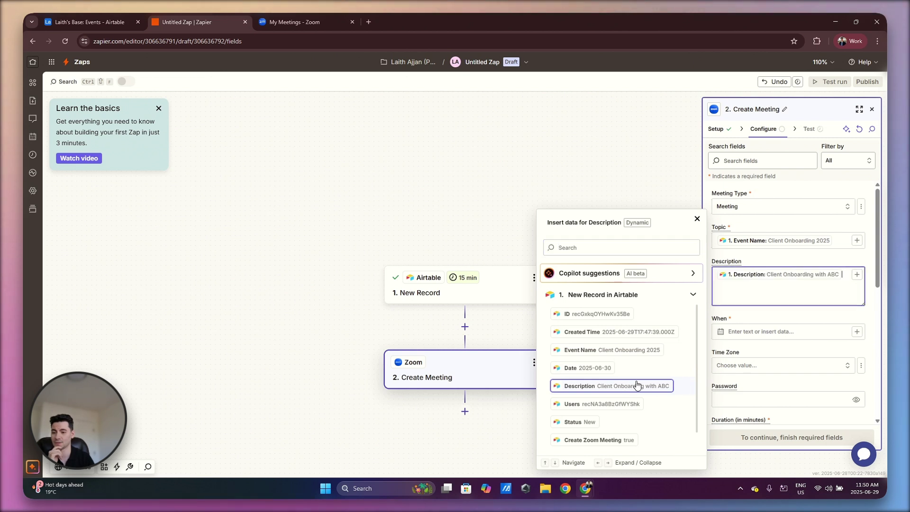
{"action": "left_click", "coordinate": [784, 262]}
{"action": "left_click", "coordinate": [856, 332]}
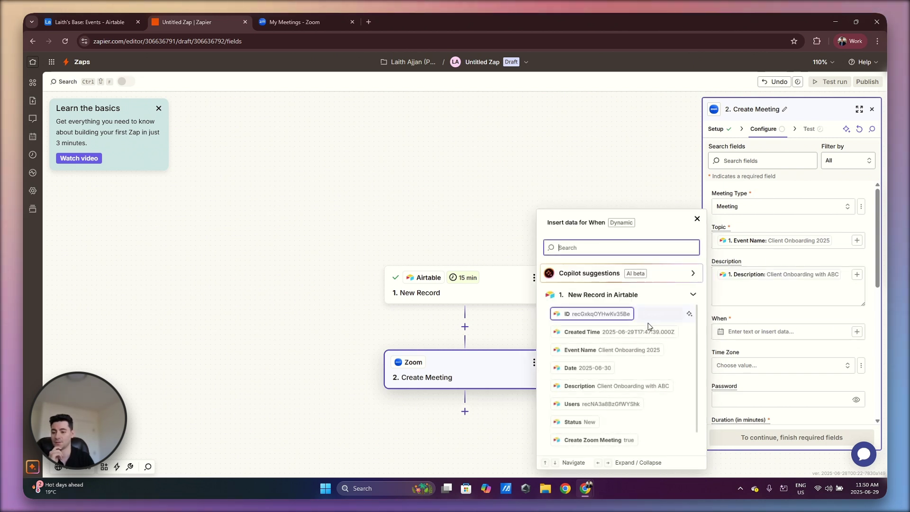
{"action": "left_click", "coordinate": [583, 350]}
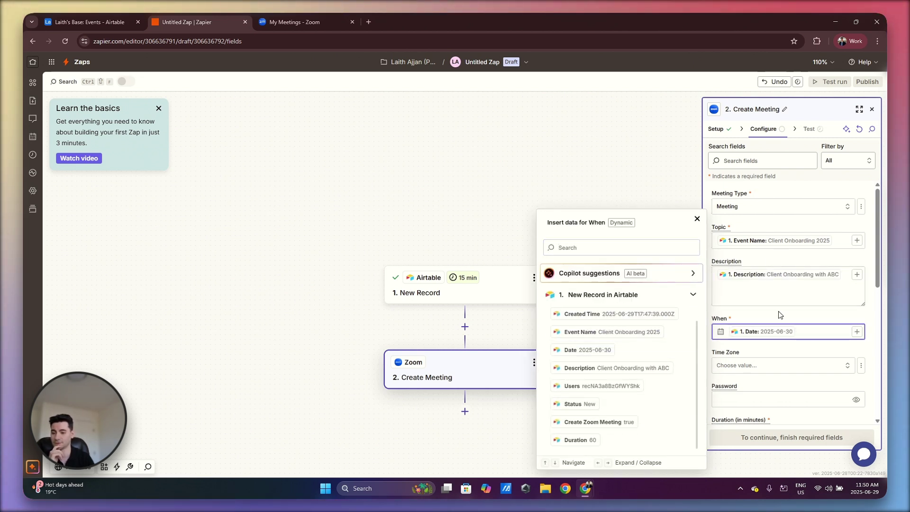
{"action": "left_click", "coordinate": [781, 313]}
Step: Map the meeting's Duration (in minutes) to the Duration field of the Airtable record
{"action": "scroll", "coordinate": [778, 306], "scroll_direction": "down", "scroll_amount": 2}
{"action": "scroll", "coordinate": [771, 300], "scroll_direction": "down", "scroll_amount": 1}
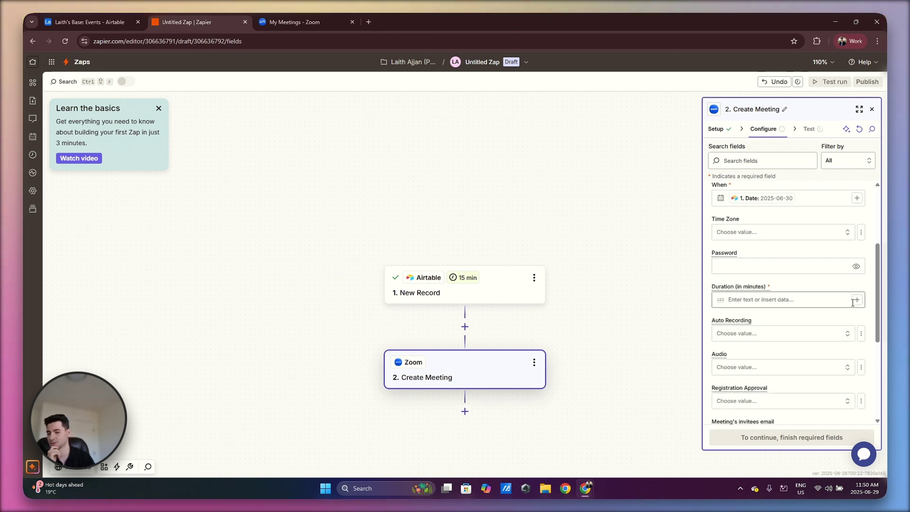
{"action": "left_click", "coordinate": [838, 304]}
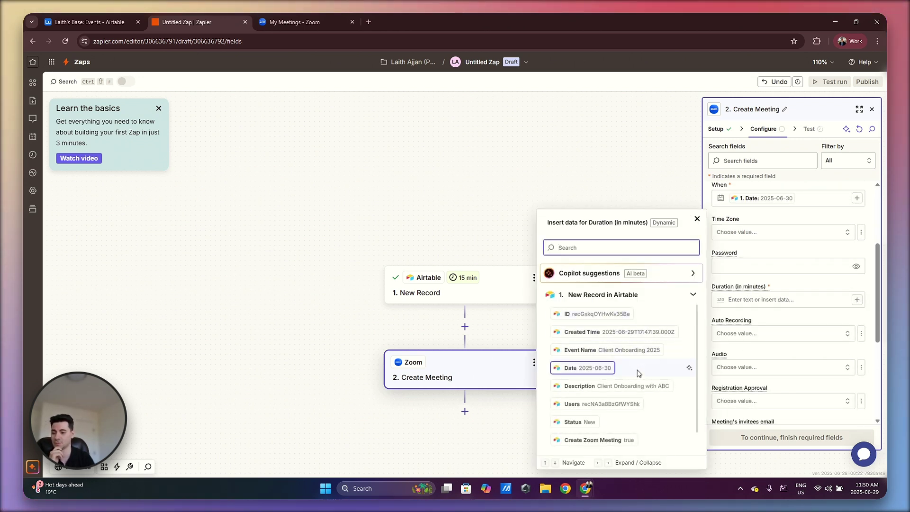
{"action": "scroll", "coordinate": [636, 368], "scroll_direction": "down", "scroll_amount": 1}
{"action": "left_click", "coordinate": [586, 441]}
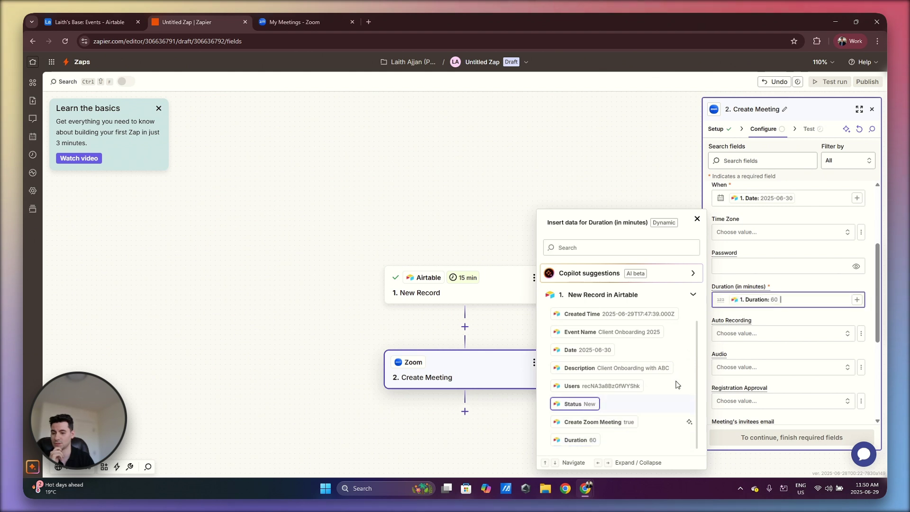
{"action": "left_click", "coordinate": [803, 285]}
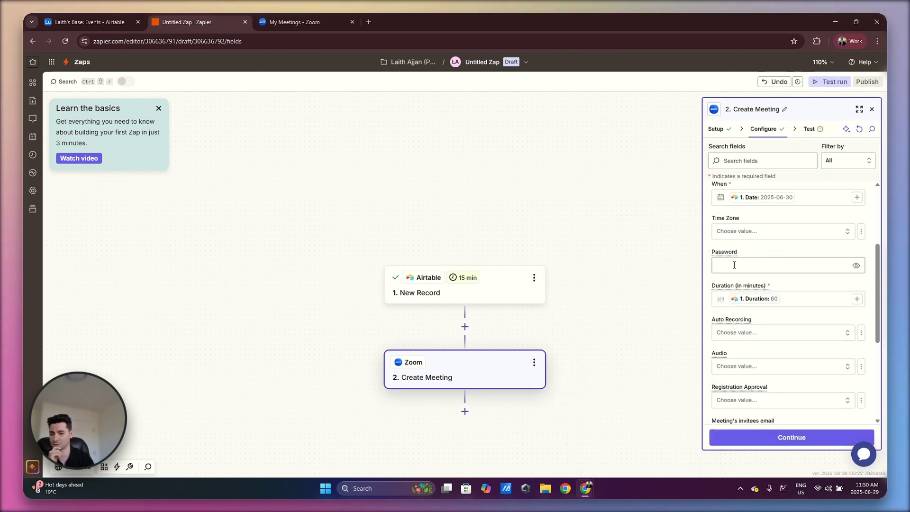
Step: Review the remaining optional meeting settings, leave them empty, and test the Create Meeting step by sending the sample meeting to Zoom
{"action": "scroll", "coordinate": [734, 269], "scroll_direction": "down", "scroll_amount": 2}
{"action": "scroll", "coordinate": [734, 268], "scroll_direction": "down", "scroll_amount": 2}
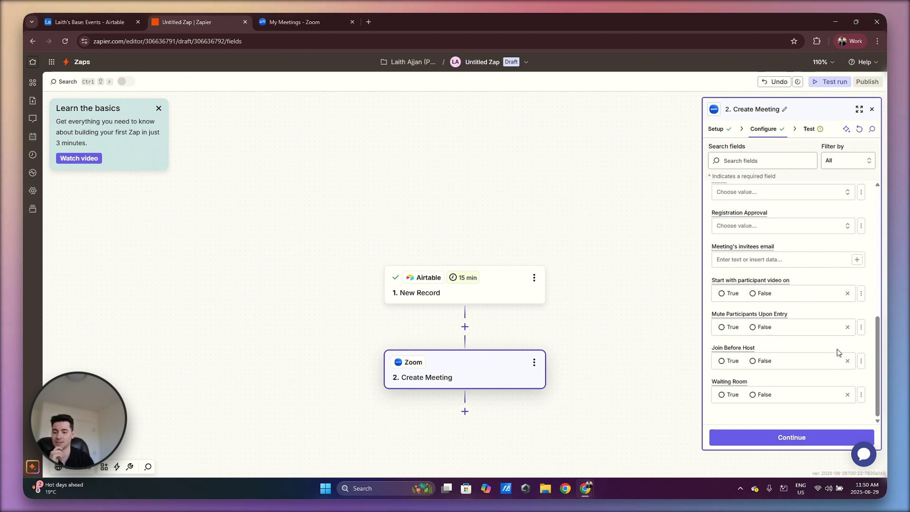
{"action": "scroll", "coordinate": [793, 302], "scroll_direction": "up", "scroll_amount": 2}
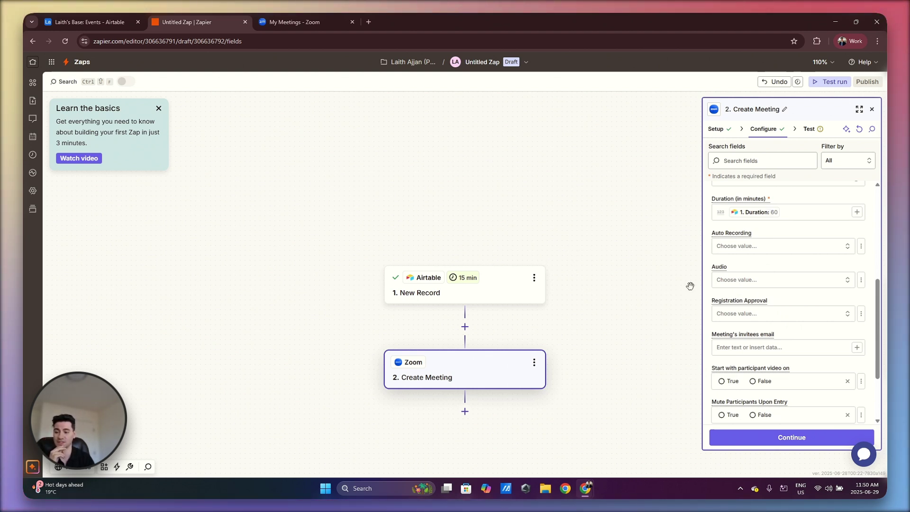
{"action": "scroll", "coordinate": [735, 330], "scroll_direction": "up", "scroll_amount": 3}
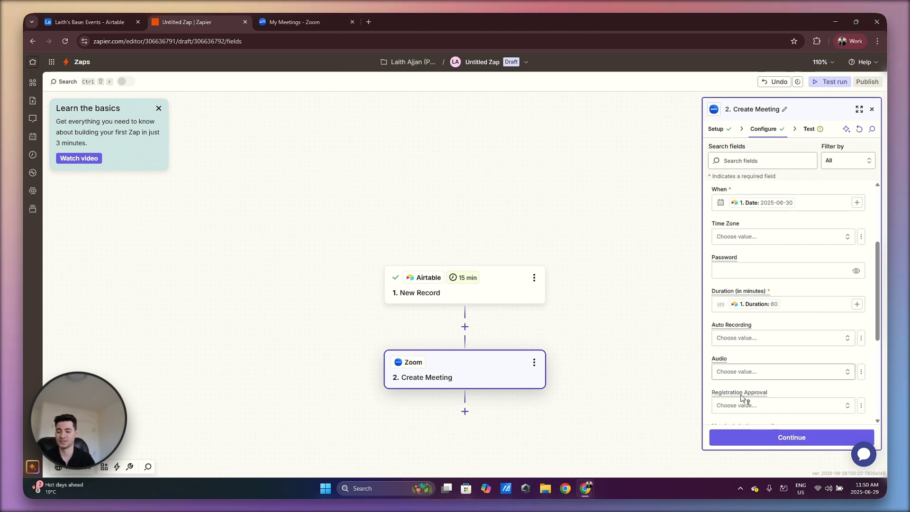
{"action": "left_click", "coordinate": [770, 439]}
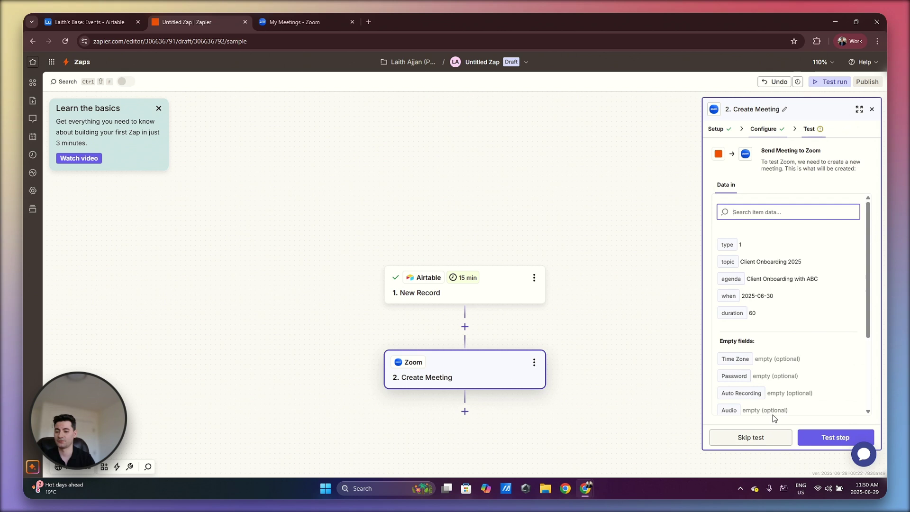
{"action": "left_click", "coordinate": [811, 432]}
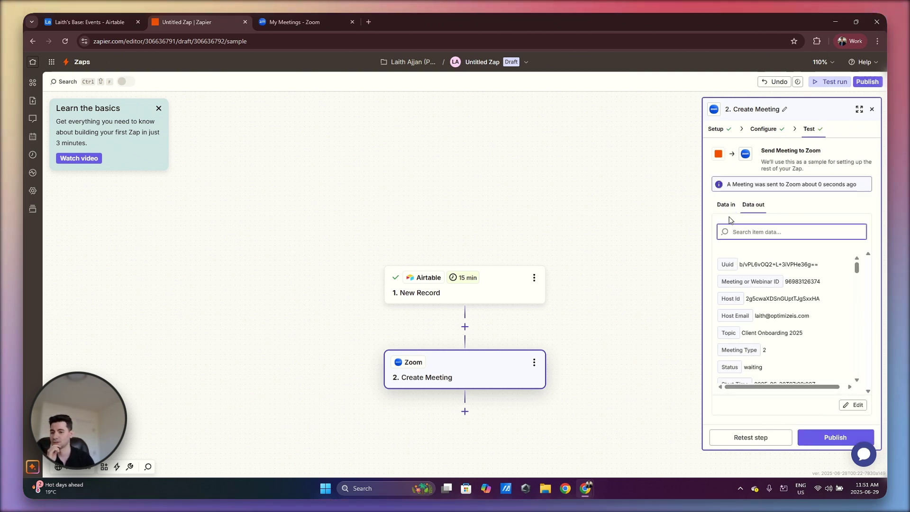
Step: Switch to Zoom and refresh the upcoming meetings list to check the Client Onboarding 2025 meeting
{"action": "left_click", "coordinate": [306, 19]}
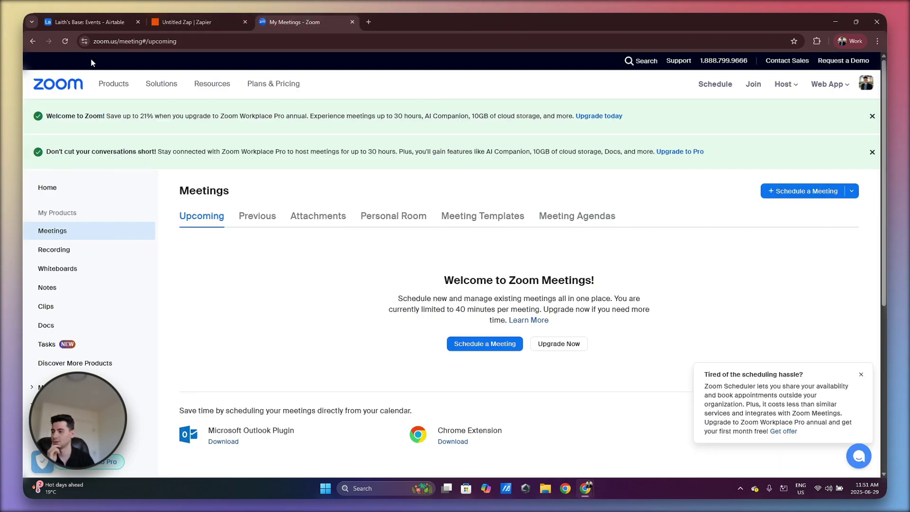
{"action": "left_click", "coordinate": [66, 44]}
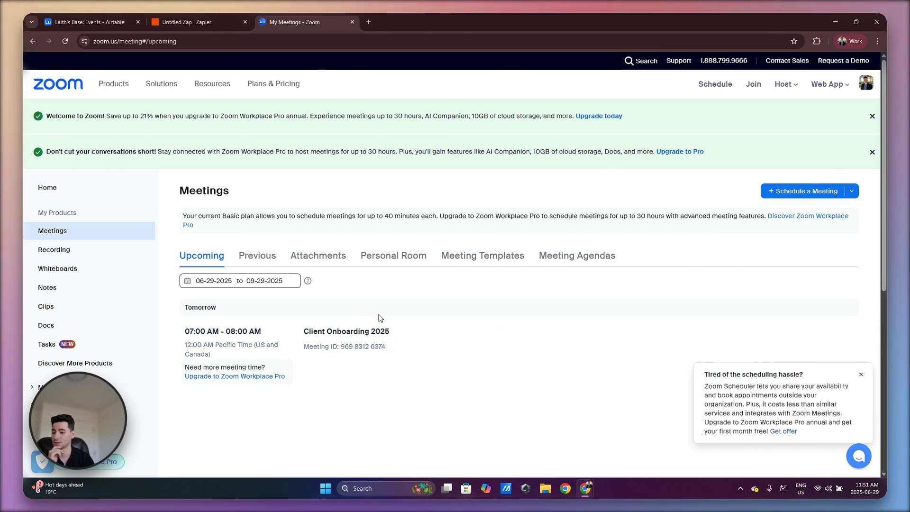
{"action": "mouse_move", "coordinate": [561, 336]}
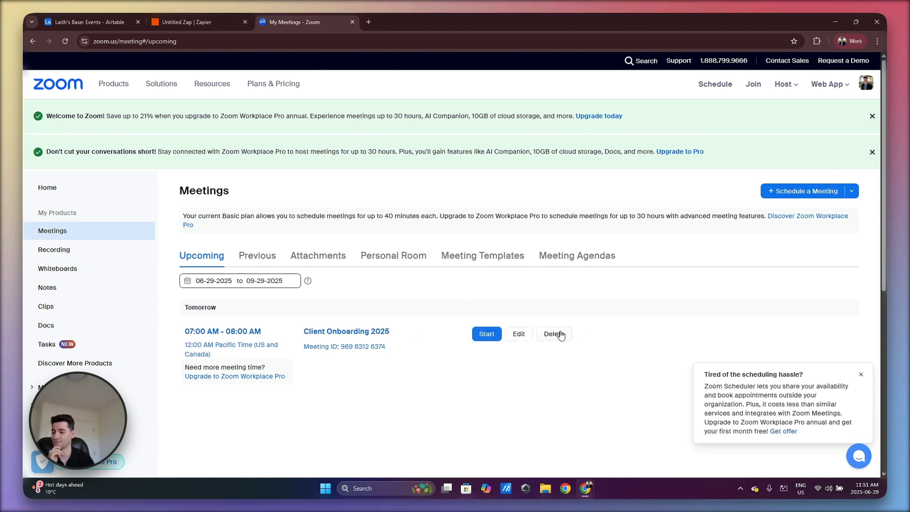
Step: Back in Zapier, add an Airtable Update Record action after Create Meeting, using the already connected Airtable account
{"action": "left_click", "coordinate": [229, 22]}
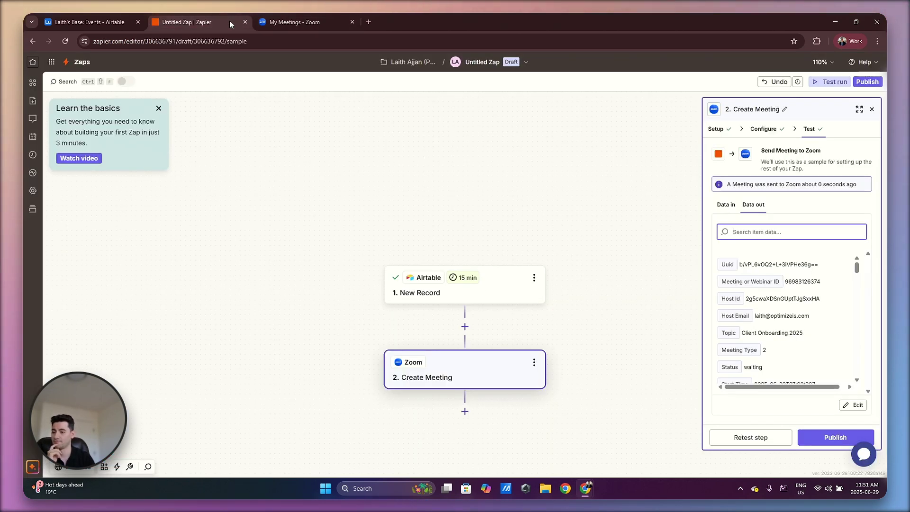
{"action": "left_click", "coordinate": [466, 411]}
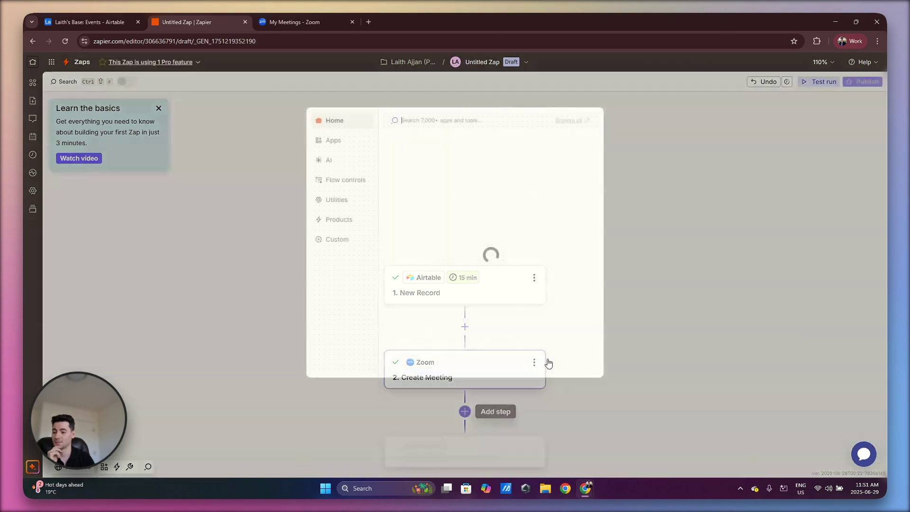
{"action": "left_click", "coordinate": [417, 156]}
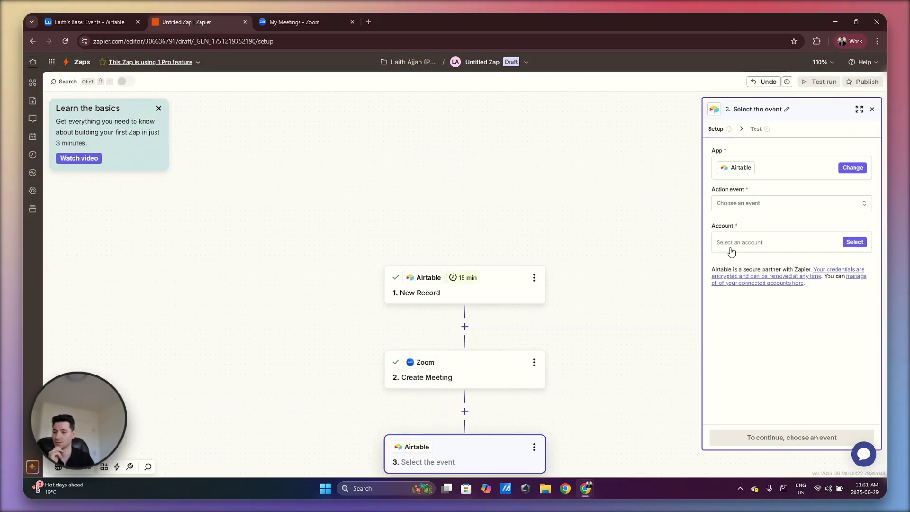
{"action": "left_click", "coordinate": [743, 210]}
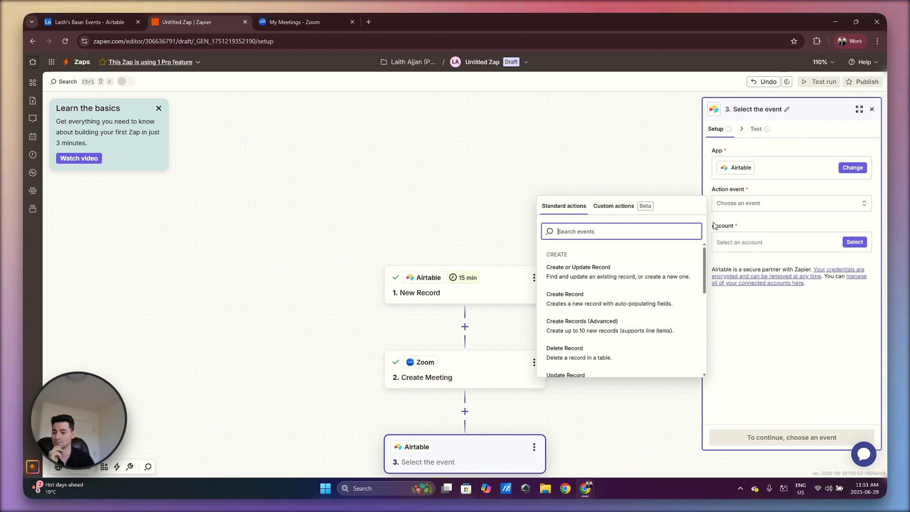
{"action": "scroll", "coordinate": [604, 337], "scroll_direction": "down", "scroll_amount": 1}
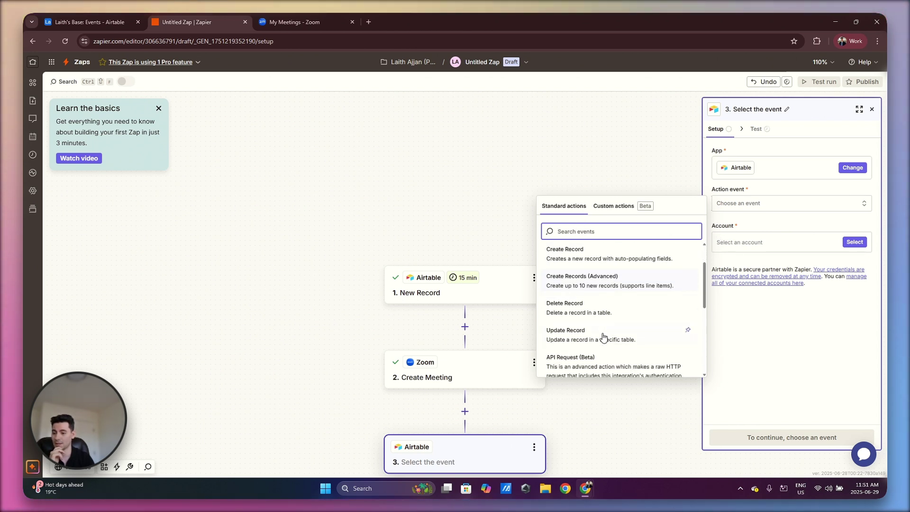
{"action": "left_click", "coordinate": [603, 336]}
{"action": "left_click", "coordinate": [866, 243]}
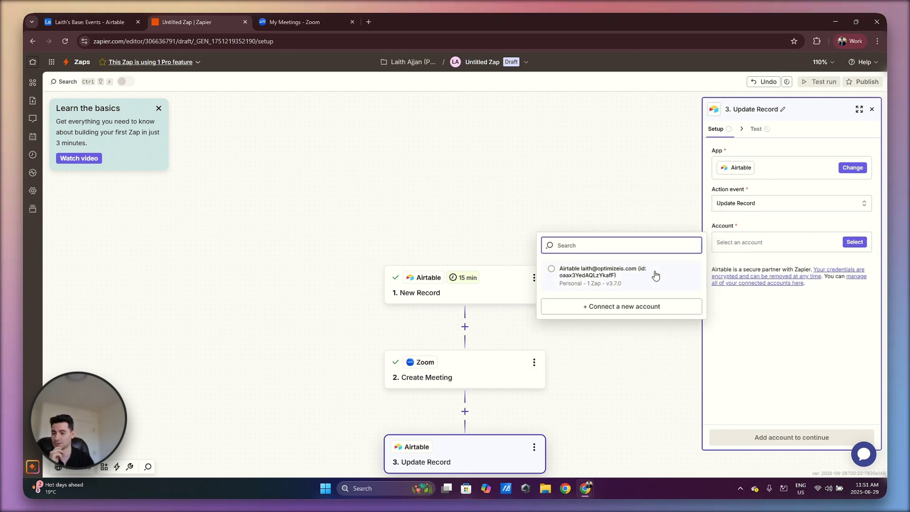
{"action": "left_click", "coordinate": [660, 280]}
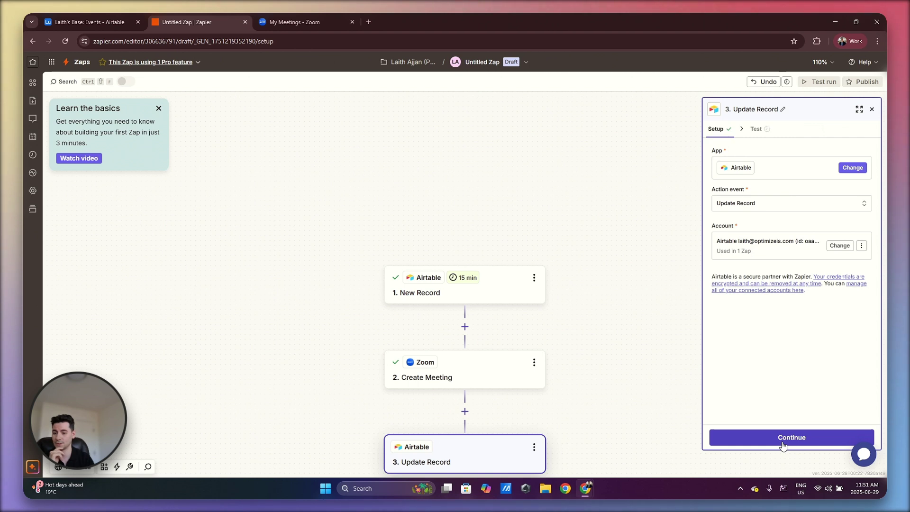
{"action": "left_click", "coordinate": [783, 442]}
Step: Point Update Record at the personal Airtable base, the Events table and record recGxkqOYHwKv35Be
{"action": "left_click", "coordinate": [726, 206]}
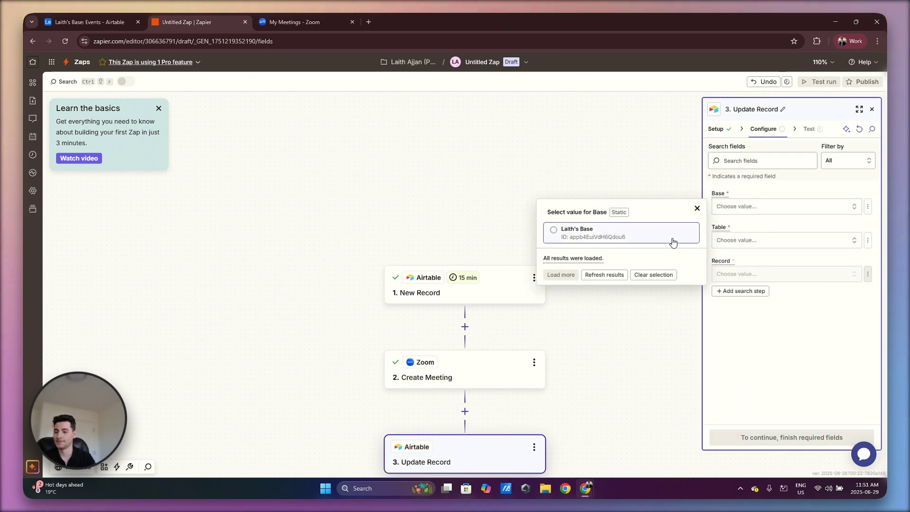
{"action": "left_click", "coordinate": [569, 228]}
{"action": "left_click", "coordinate": [744, 285]}
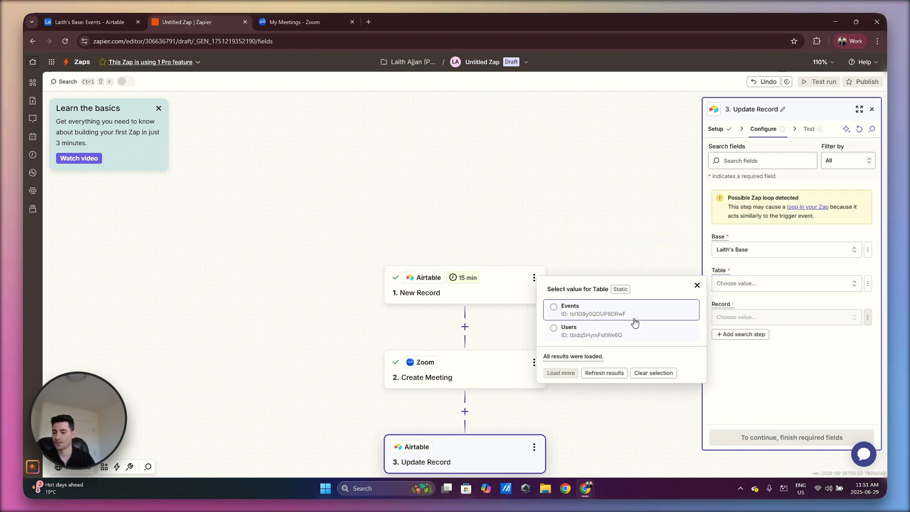
{"action": "left_click", "coordinate": [636, 317]}
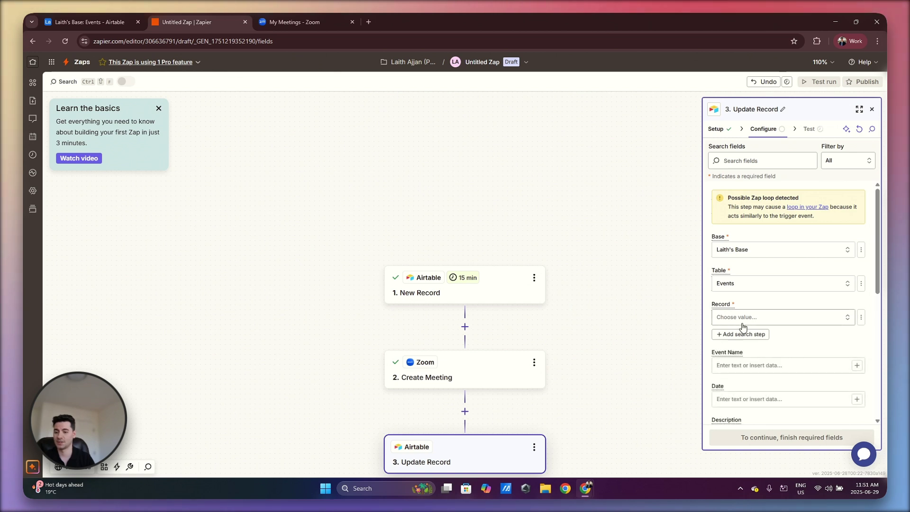
{"action": "left_click", "coordinate": [742, 322]}
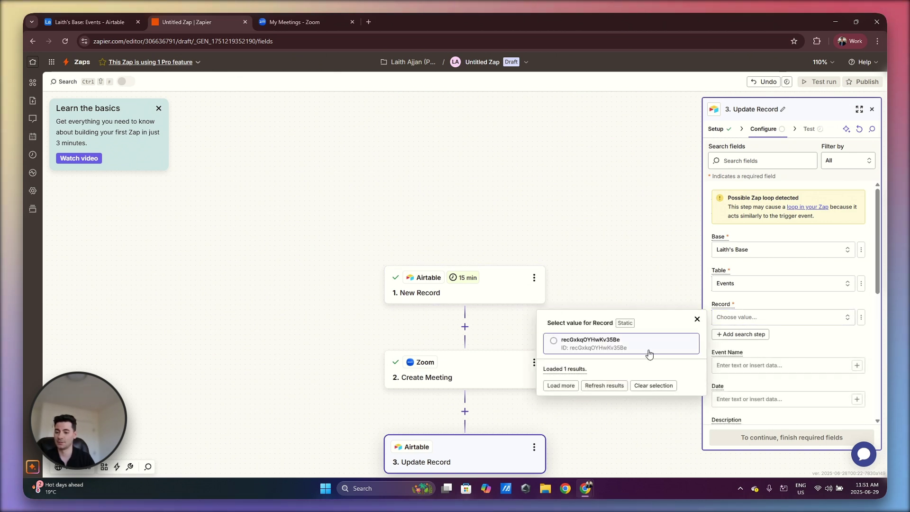
{"action": "left_click", "coordinate": [648, 354]}
Step: Map the record's Meeting ID field to the Meeting or Webinar ID from the Zoom Create Meeting step
{"action": "scroll", "coordinate": [795, 322], "scroll_direction": "down", "scroll_amount": 2}
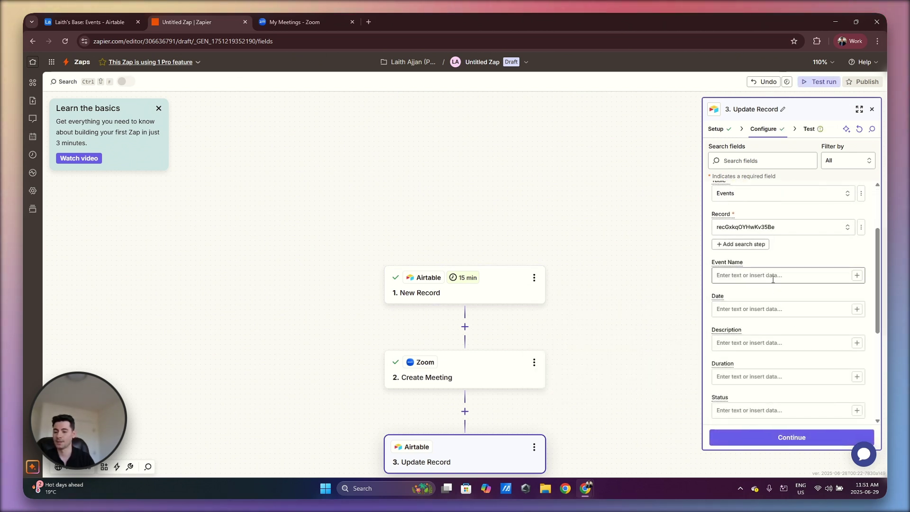
{"action": "scroll", "coordinate": [773, 280], "scroll_direction": "down", "scroll_amount": 4}
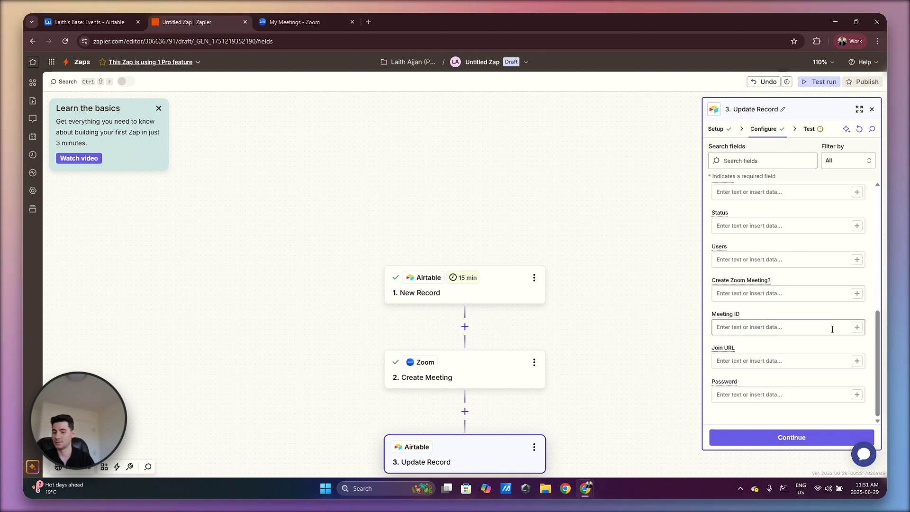
{"action": "left_click", "coordinate": [857, 328]}
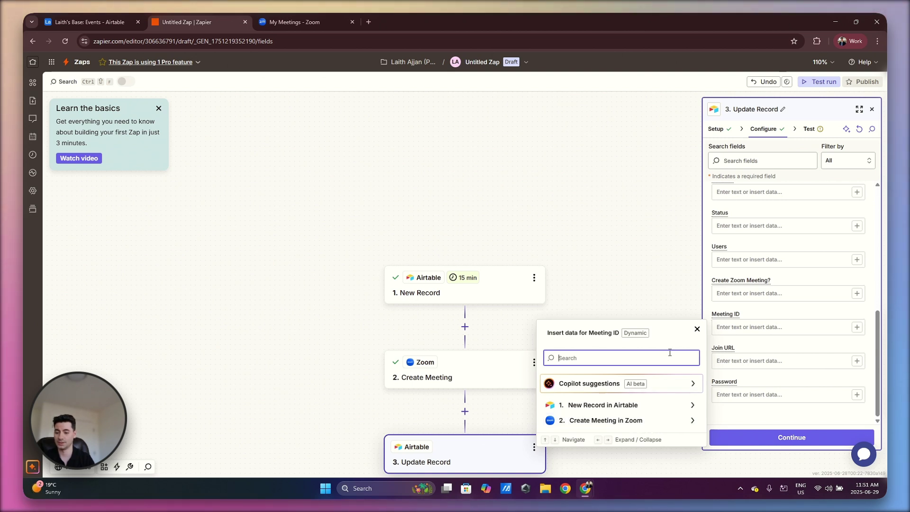
{"action": "type", "text": "meetin"}
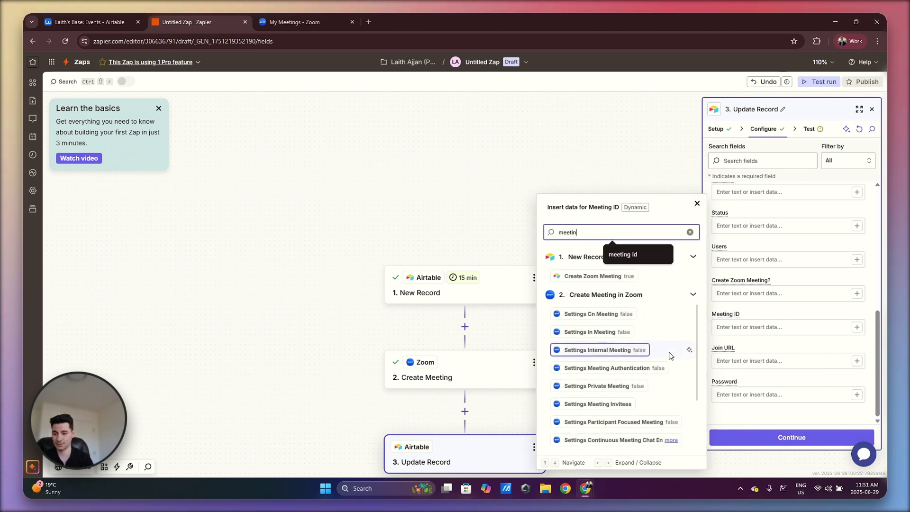
{"action": "type", "text": "g id"}
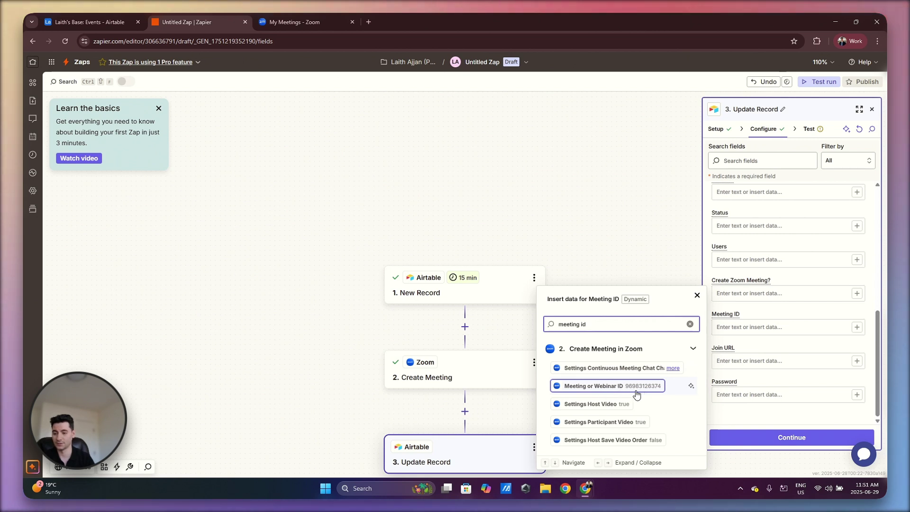
{"action": "left_click", "coordinate": [636, 394]}
Step: Map the record's Join URL field to the Join URL from the Zoom Create Meeting step
{"action": "left_click", "coordinate": [790, 351]}
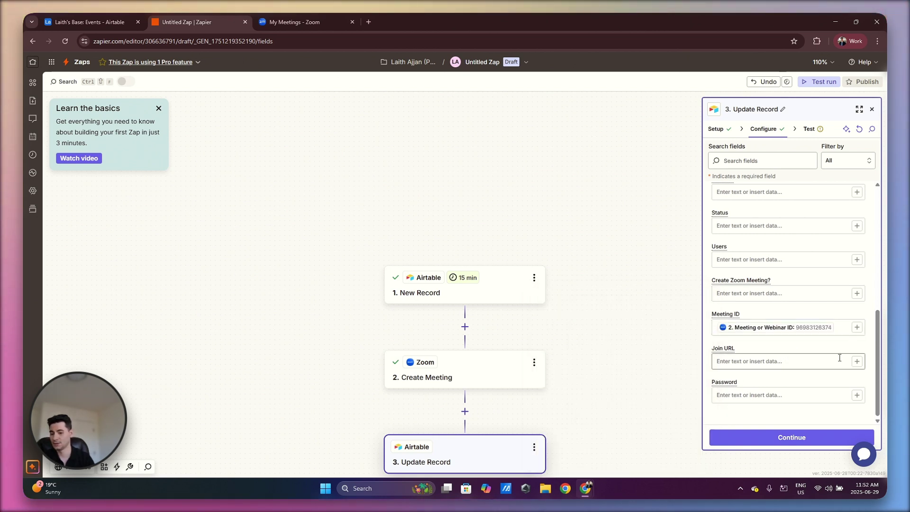
{"action": "left_click", "coordinate": [802, 362]}
{"action": "type", "text": "j"}
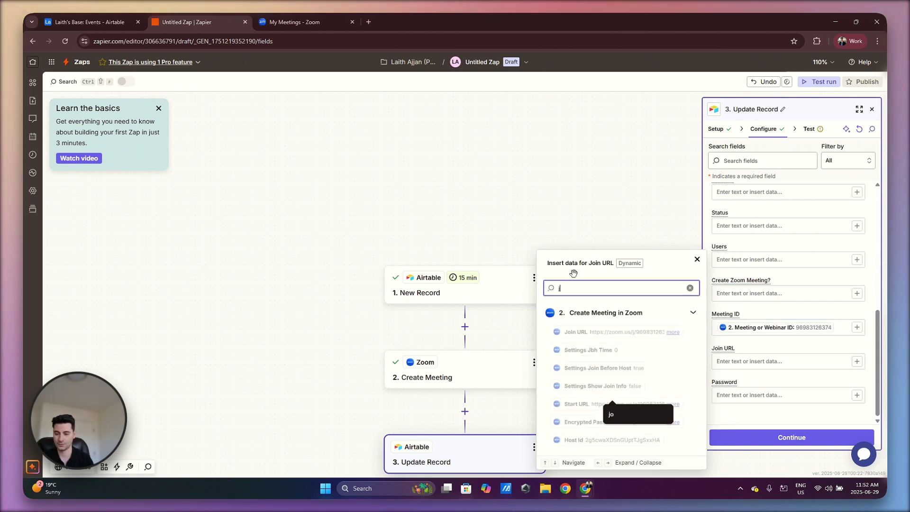
{"action": "type", "text": "oin"}
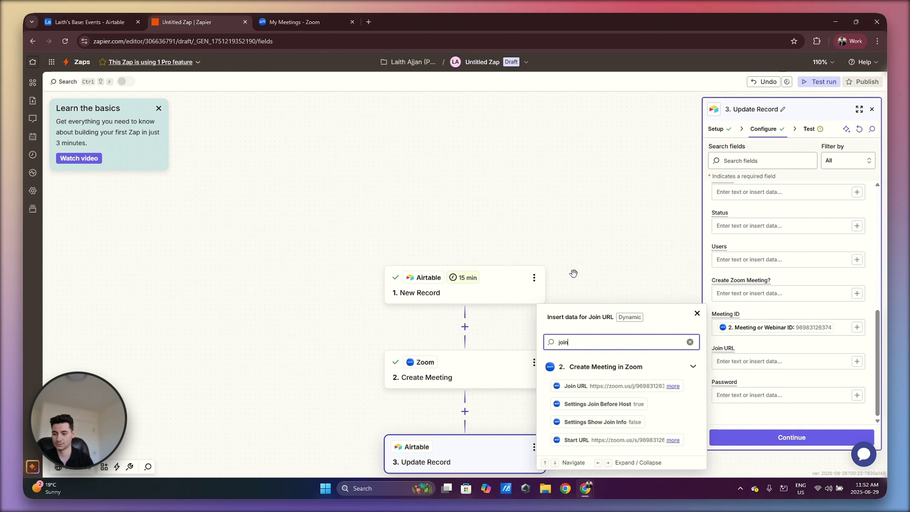
{"action": "left_click", "coordinate": [603, 386]}
Step: Map the record's Password field to the plain Password output of the Zoom Create Meeting step
{"action": "left_click", "coordinate": [840, 405]}
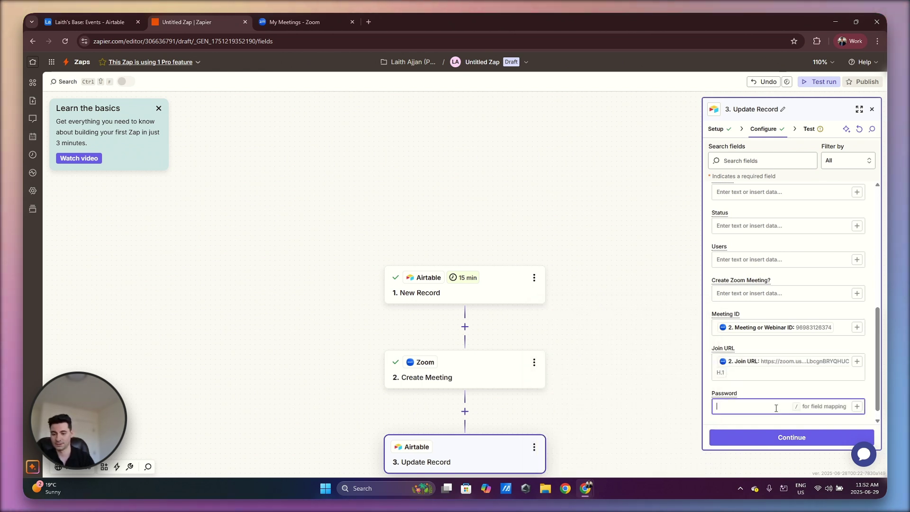
{"action": "left_click", "coordinate": [857, 407]}
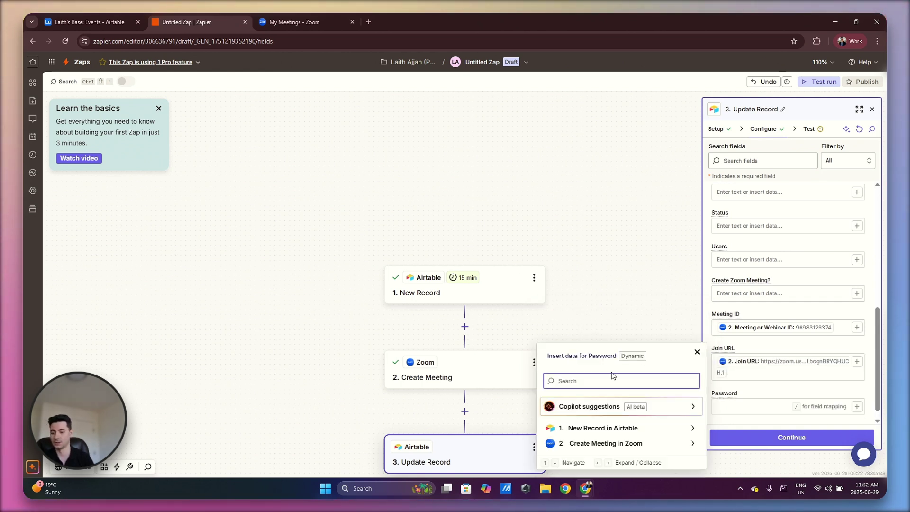
{"action": "type", "text": "passwor"}
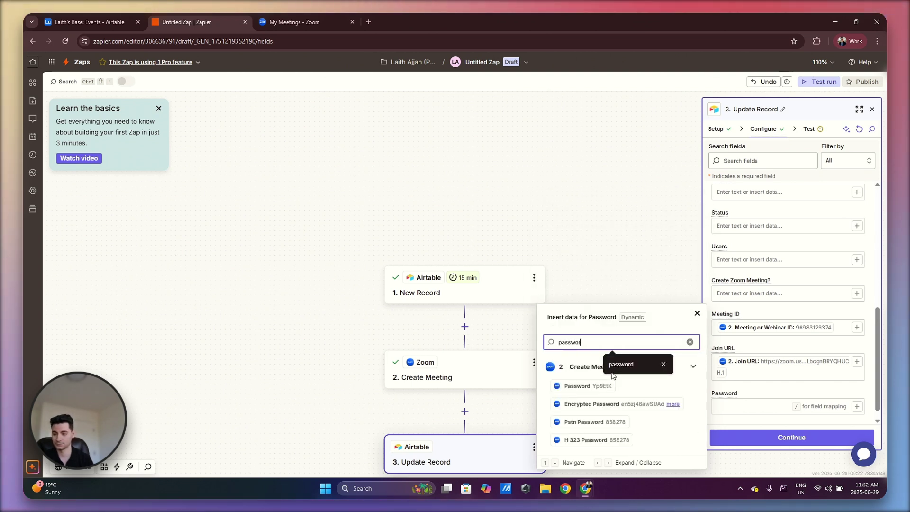
{"action": "type", "text": "d"}
{"action": "left_click", "coordinate": [604, 387]}
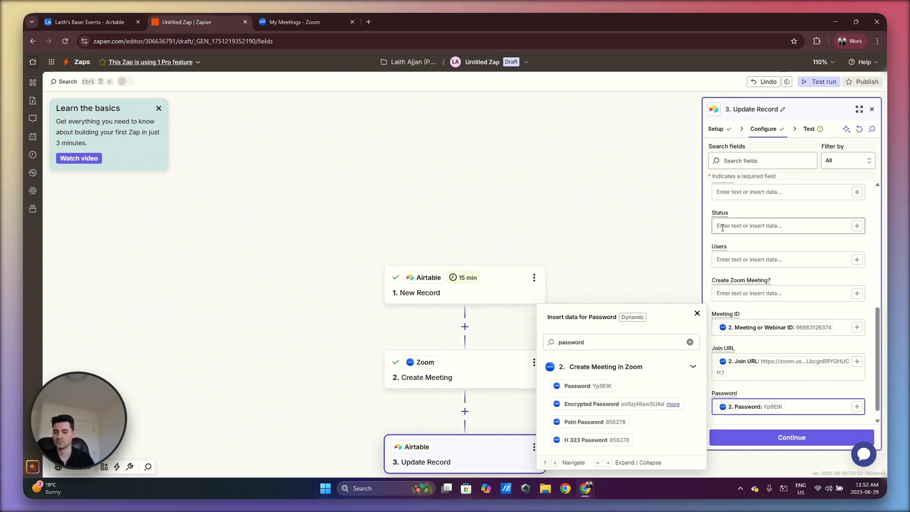
{"action": "left_click", "coordinate": [720, 246]}
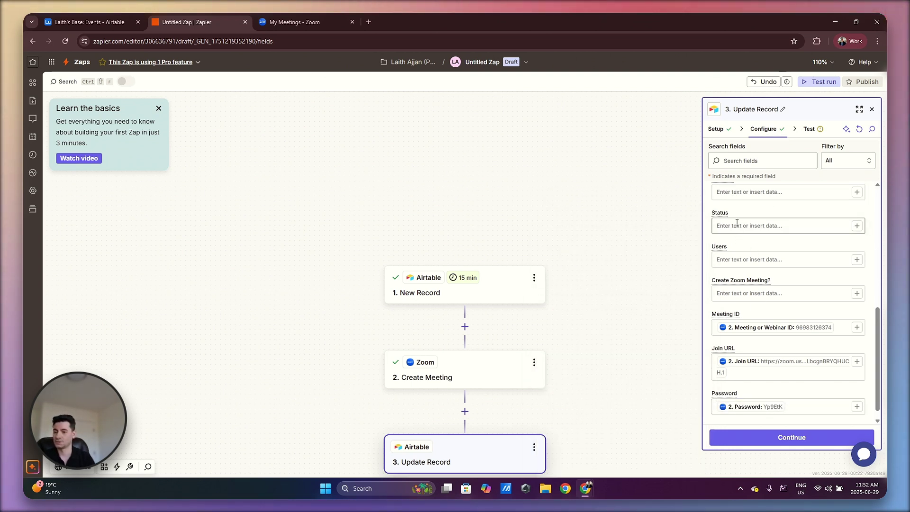
Step: Set the record's Status to Scheduled and test the Update Record step by sending it to Airtable
{"action": "left_click", "coordinate": [737, 223]}
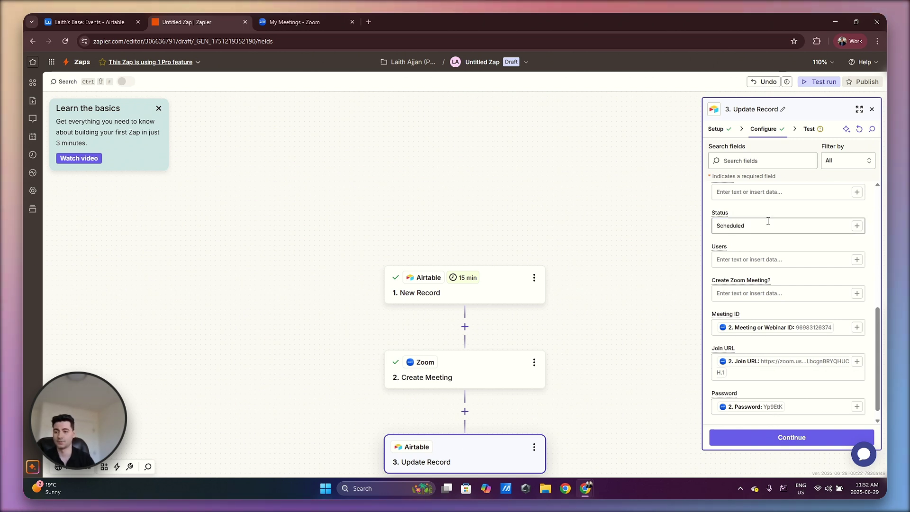
{"action": "scroll", "coordinate": [740, 303], "scroll_direction": "down", "scroll_amount": 1}
{"action": "left_click", "coordinate": [756, 439]}
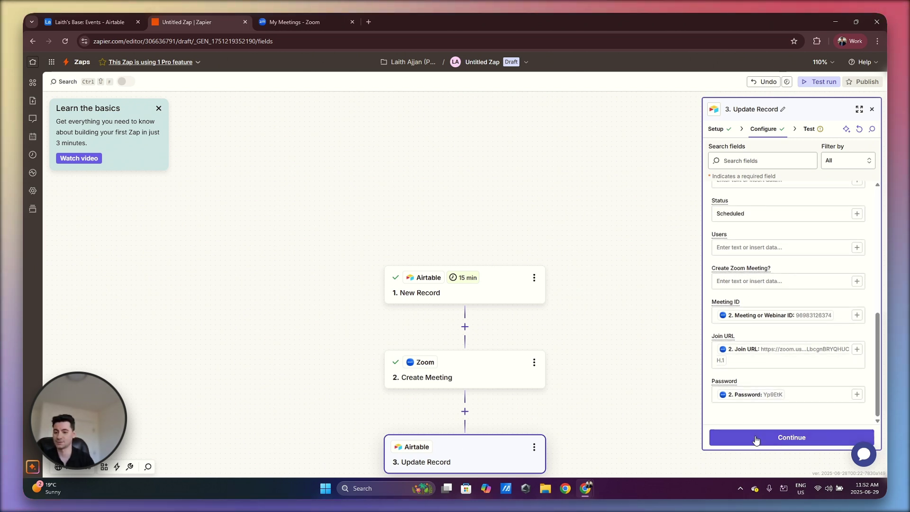
{"action": "left_click", "coordinate": [820, 444]}
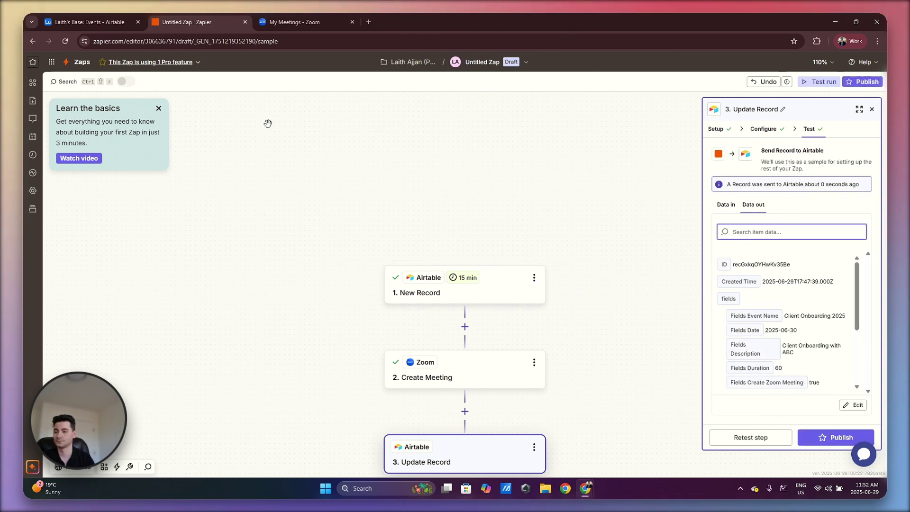
Step: Check the Status, Meeting ID, Join URL and Password fields of the Client Onboarding 2025 record in Airtable
{"action": "left_click", "coordinate": [121, 18]}
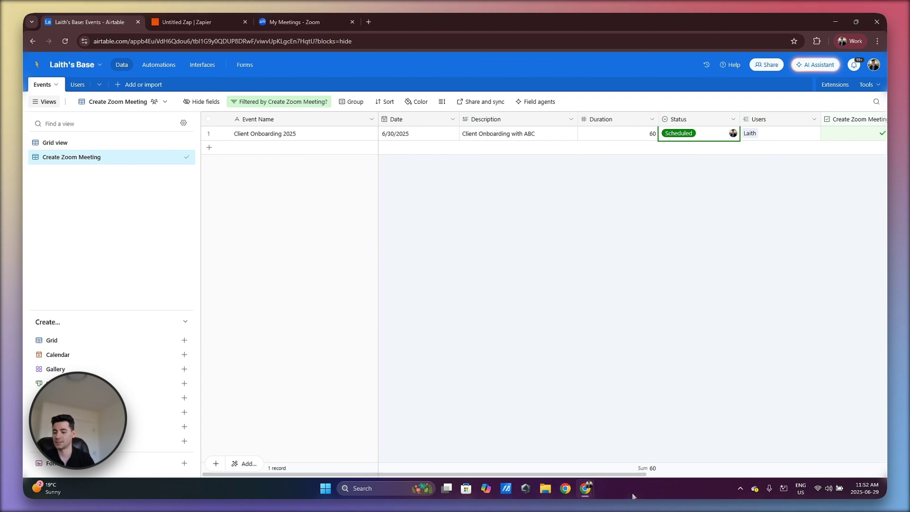
{"action": "left_click_drag", "start_coordinate": [635, 474], "coordinate": [731, 474]}
{"action": "scroll", "coordinate": [742, 452], "scroll_direction": "right", "scroll_amount": 5}
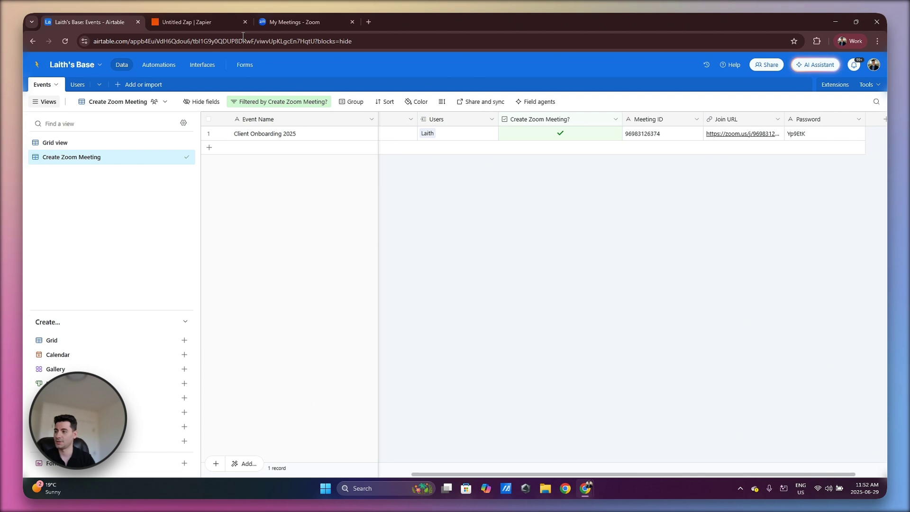
{"action": "left_click_drag", "start_coordinate": [671, 475], "coordinate": [506, 474]}
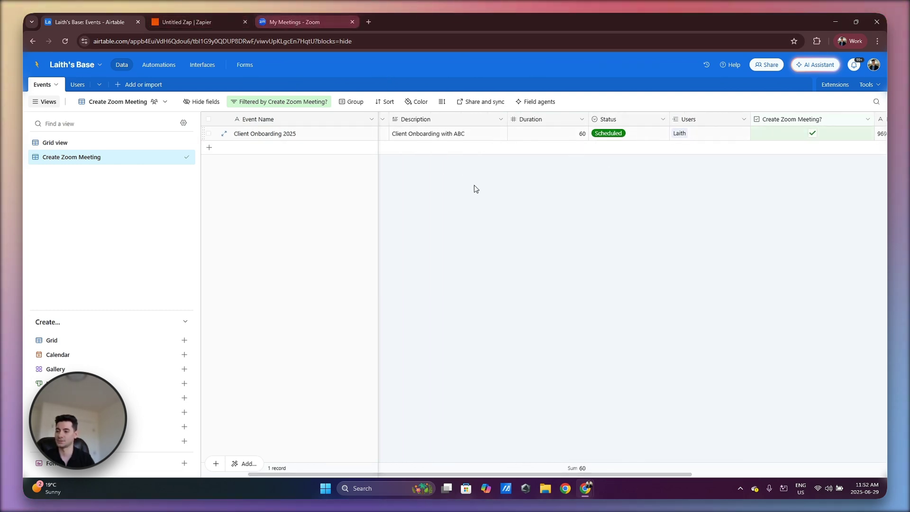
Step: Switch to Zapier, leave the current Zap for the home page and start a new Zap from scratch
{"action": "left_click", "coordinate": [226, 21]}
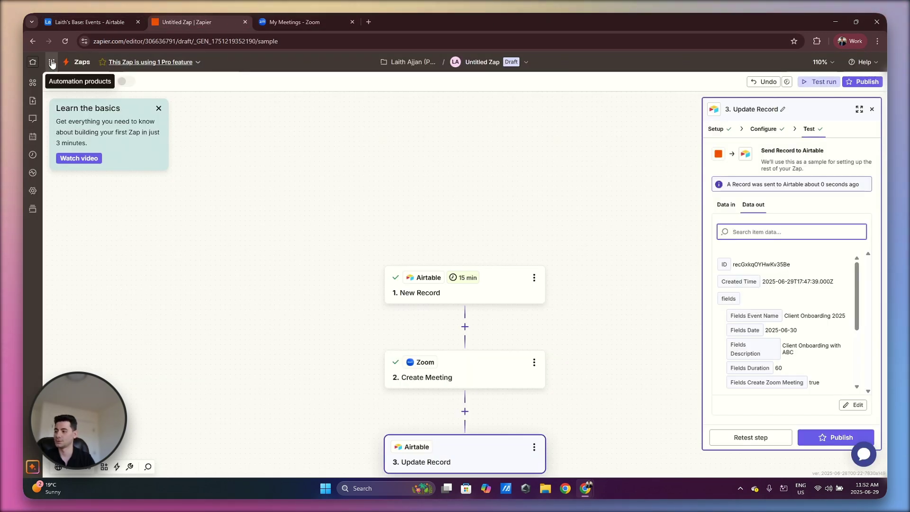
{"action": "left_click", "coordinate": [34, 63]}
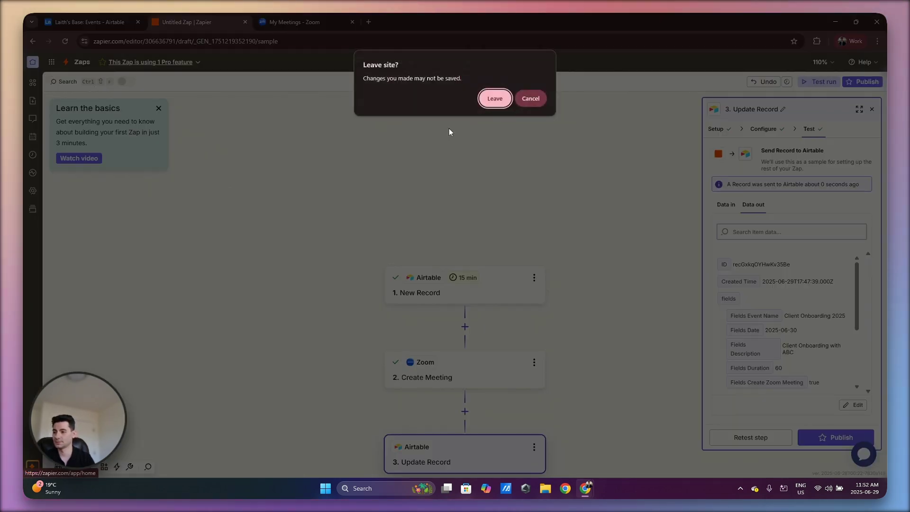
{"action": "left_click", "coordinate": [530, 98]}
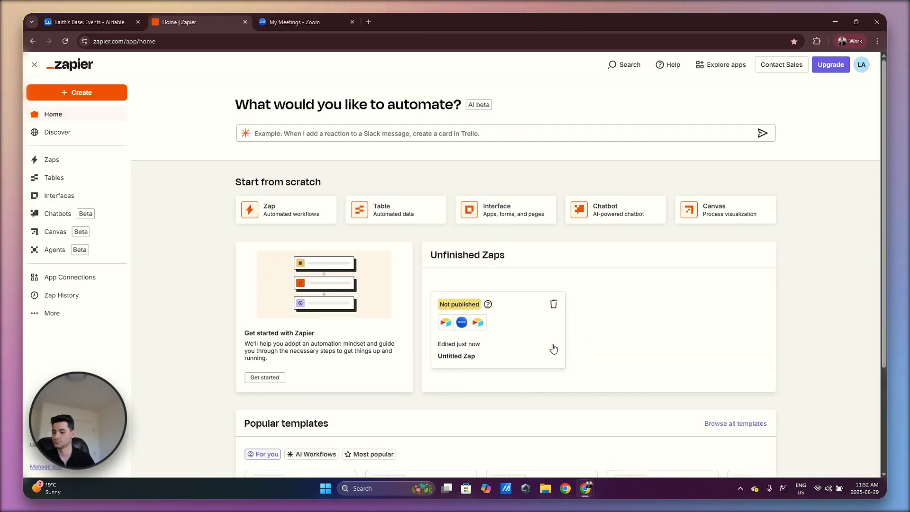
{"action": "left_click", "coordinate": [282, 211]}
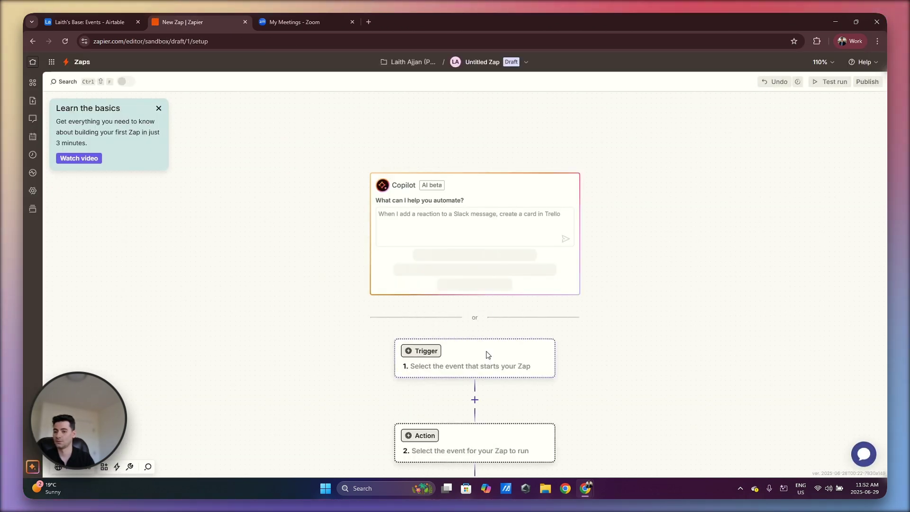
Step: Set up the trigger with Airtable's New or Updated Record event and the already connected Airtable account
{"action": "left_click", "coordinate": [487, 355]}
{"action": "left_click", "coordinate": [428, 160]}
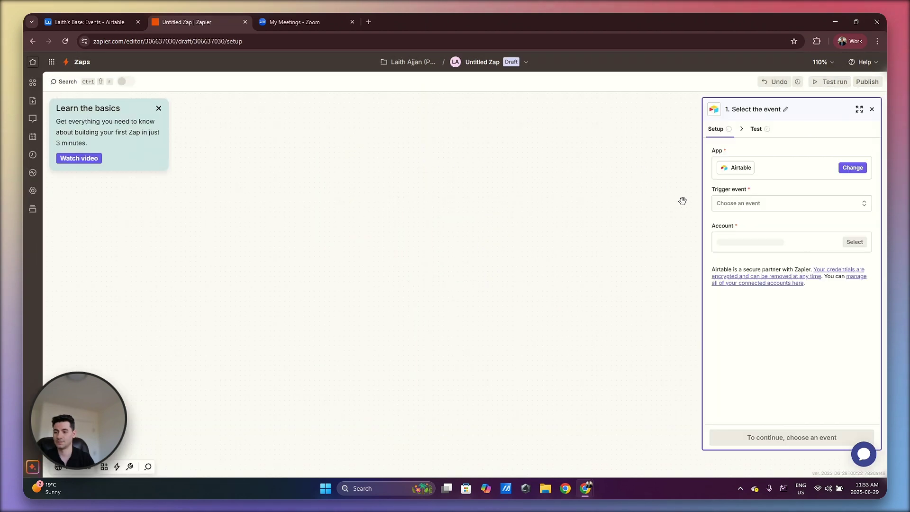
{"action": "left_click", "coordinate": [738, 204]}
{"action": "left_click", "coordinate": [652, 253]}
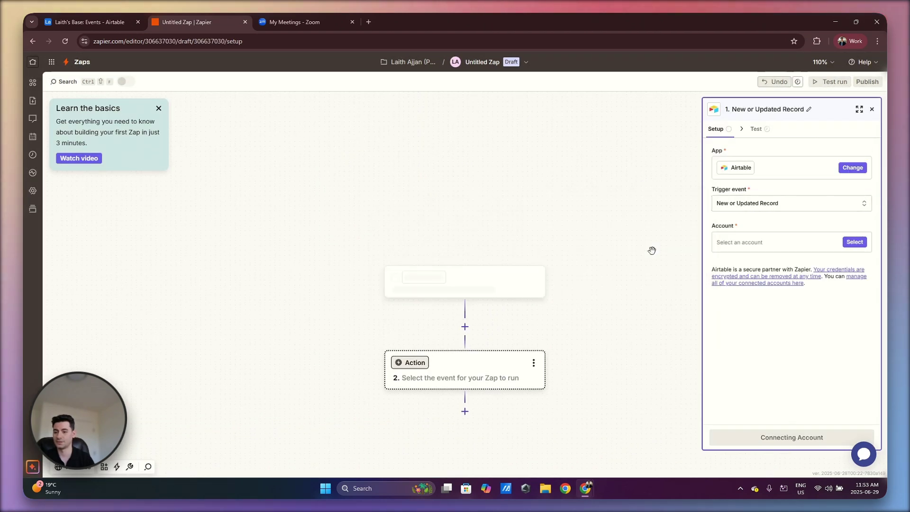
{"action": "left_click", "coordinate": [849, 243]}
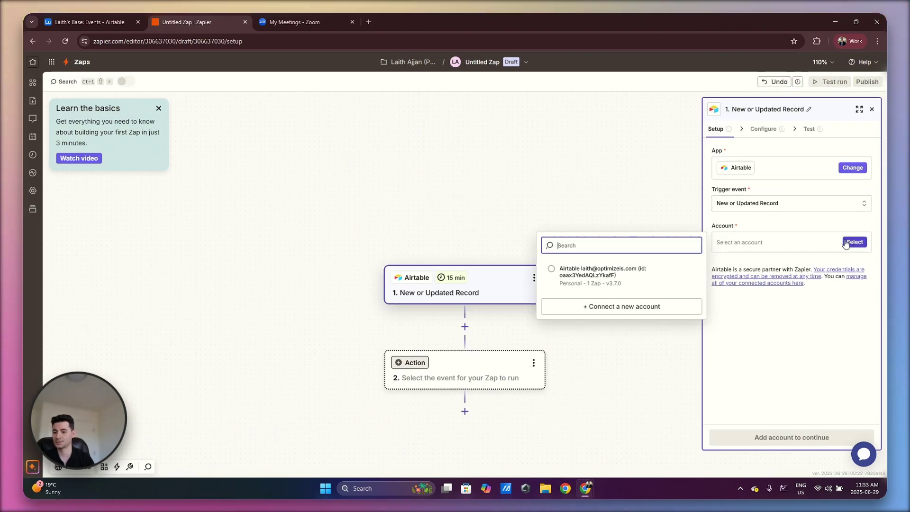
{"action": "left_click", "coordinate": [634, 274]}
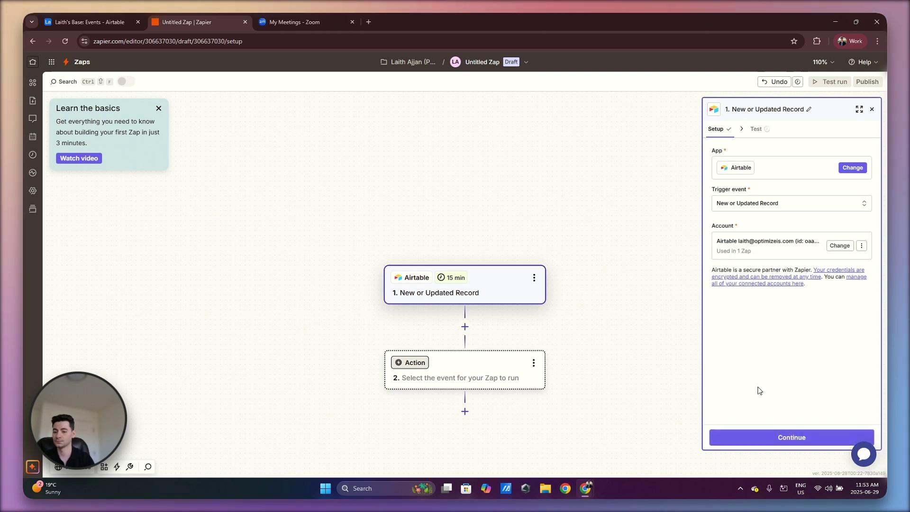
{"action": "left_click", "coordinate": [762, 436]}
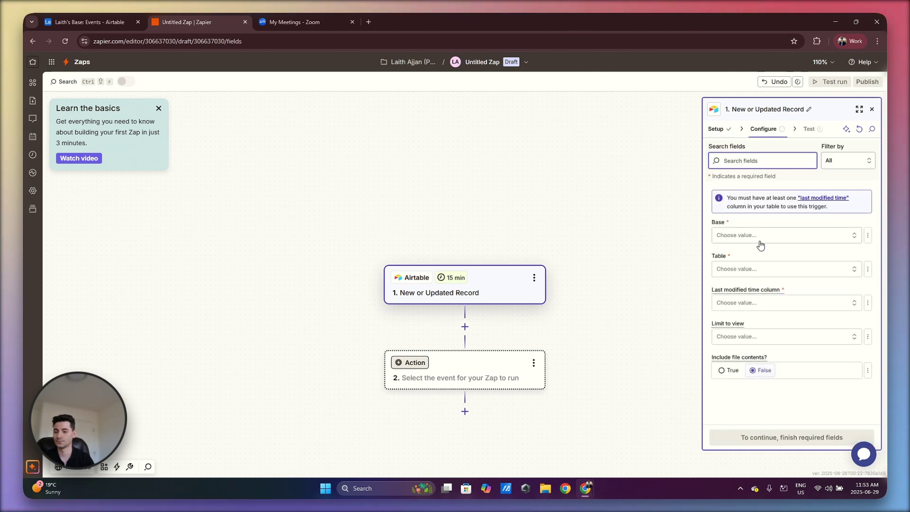
Step: Choose the base that holds the event records for the trigger and set its table to Events
{"action": "left_click", "coordinate": [760, 244]}
{"action": "left_click", "coordinate": [697, 237]}
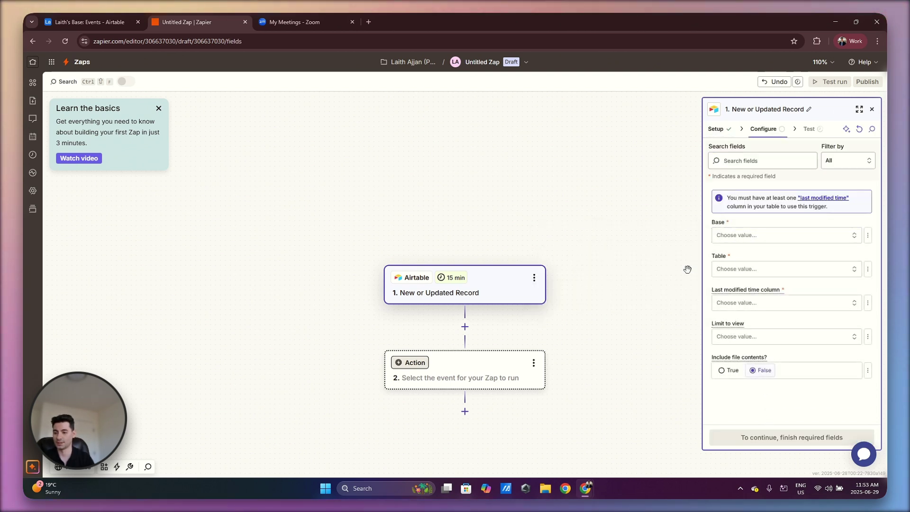
{"action": "left_click", "coordinate": [740, 268]}
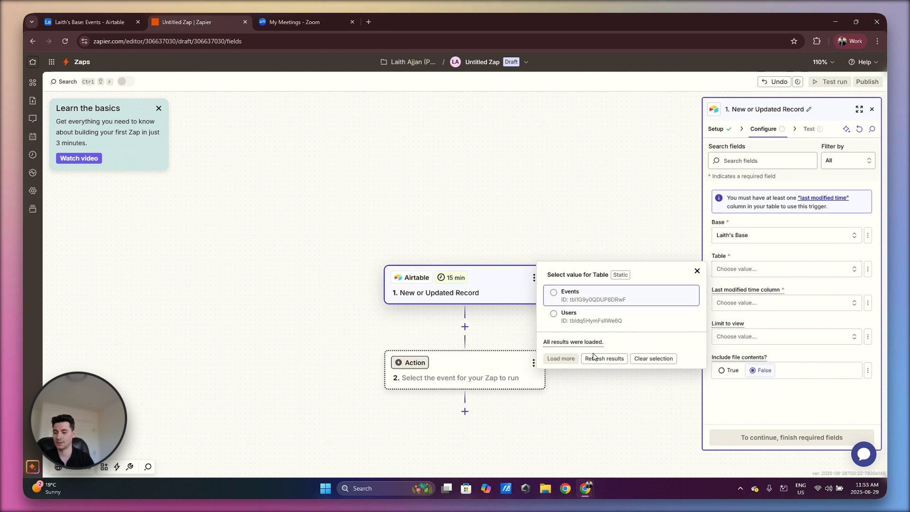
{"action": "left_click", "coordinate": [646, 318]}
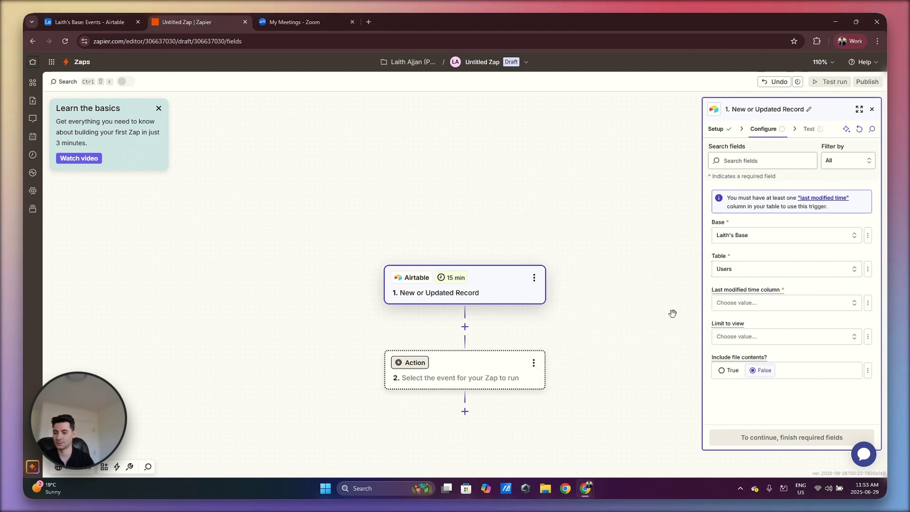
{"action": "left_click", "coordinate": [733, 275]}
{"action": "left_click", "coordinate": [638, 293]}
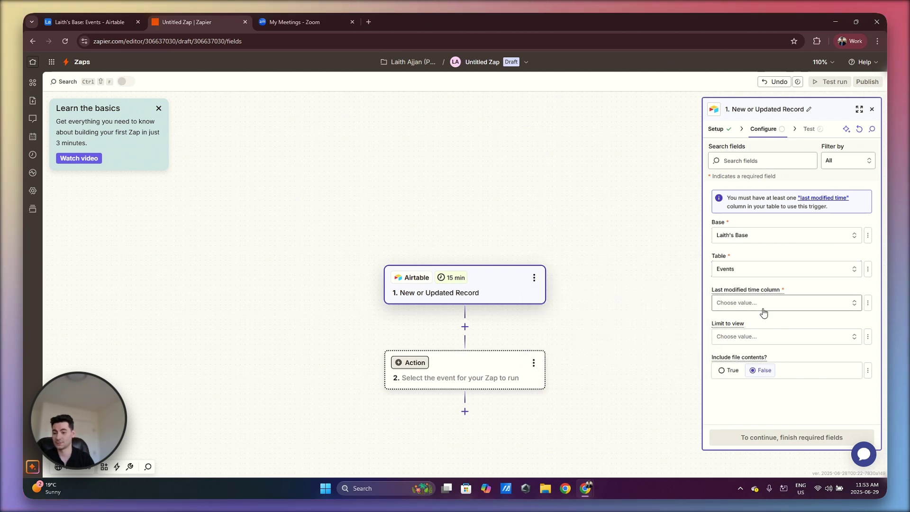
Step: In Airtable's Events table, insert a Last modified time field after Duration that tracks only the Duration field
{"action": "left_click", "coordinate": [88, 22]}
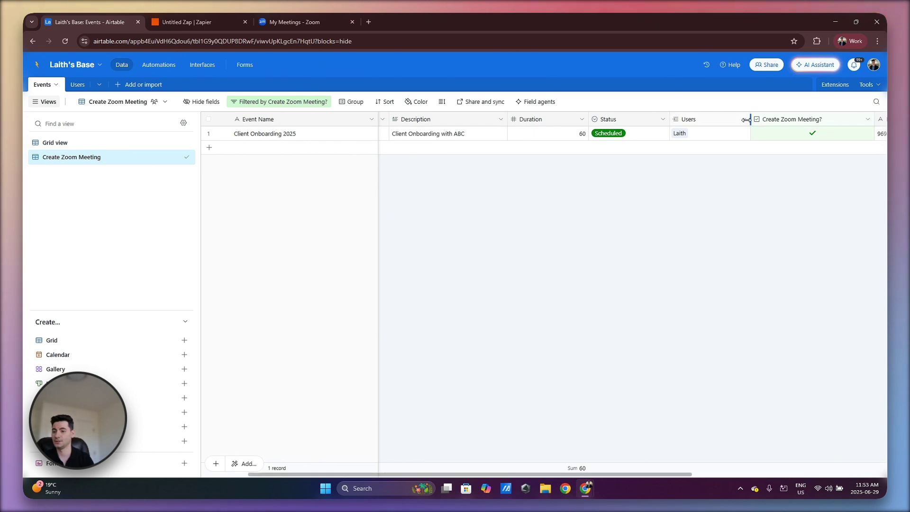
{"action": "right_click", "coordinate": [525, 124]}
{"action": "left_click", "coordinate": [579, 196]}
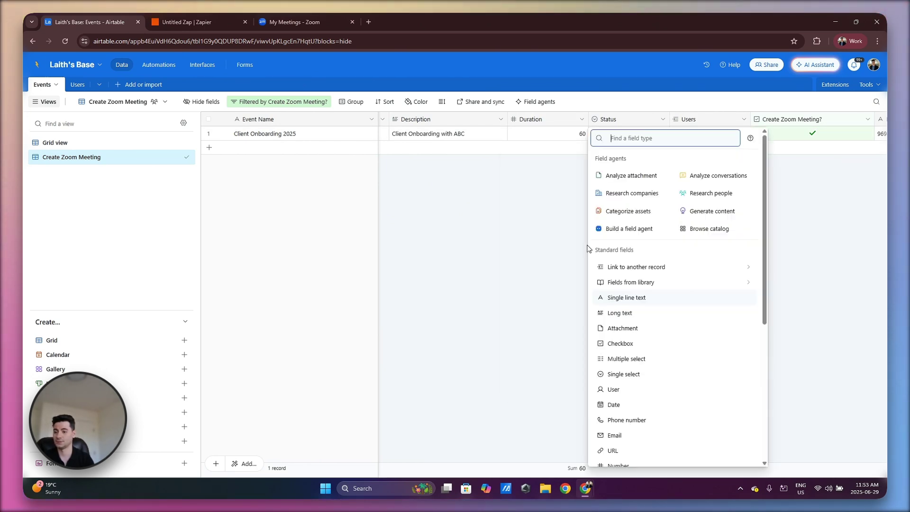
{"action": "scroll", "coordinate": [658, 313], "scroll_direction": "down", "scroll_amount": 4}
{"action": "scroll", "coordinate": [658, 313], "scroll_direction": "down", "scroll_amount": 3}
{"action": "left_click", "coordinate": [658, 376]}
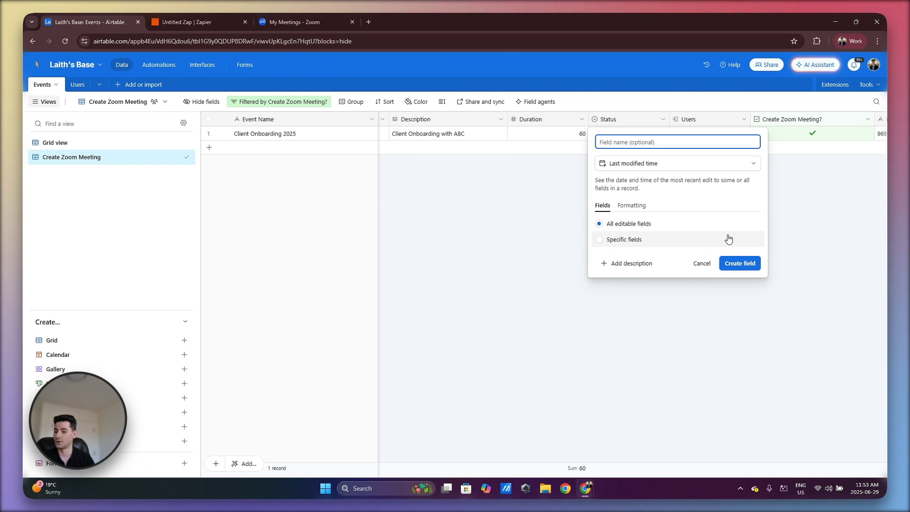
{"action": "left_click", "coordinate": [668, 242]}
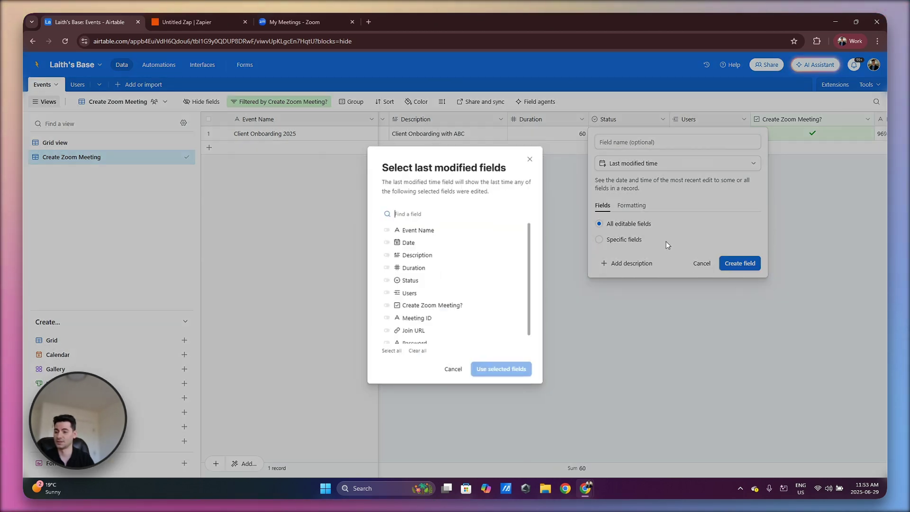
{"action": "left_click", "coordinate": [469, 267]}
{"action": "left_click", "coordinate": [511, 373]}
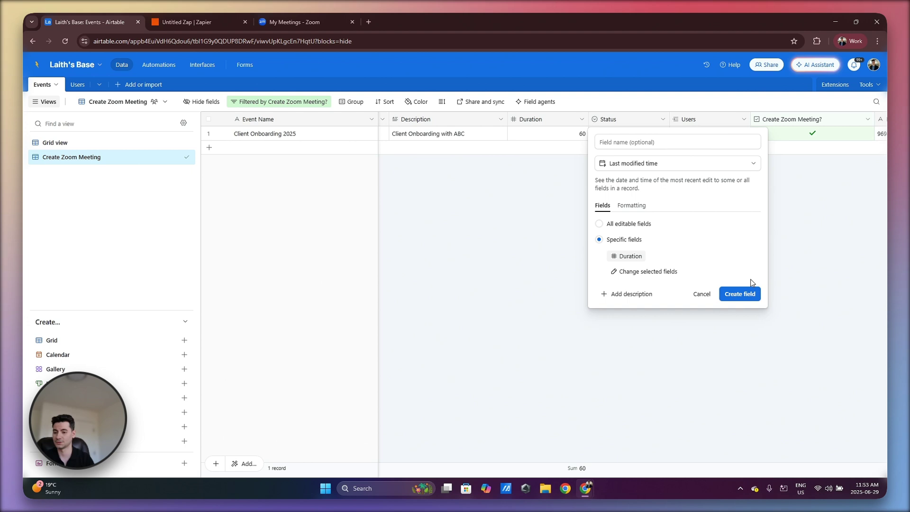
{"action": "left_click", "coordinate": [742, 296]}
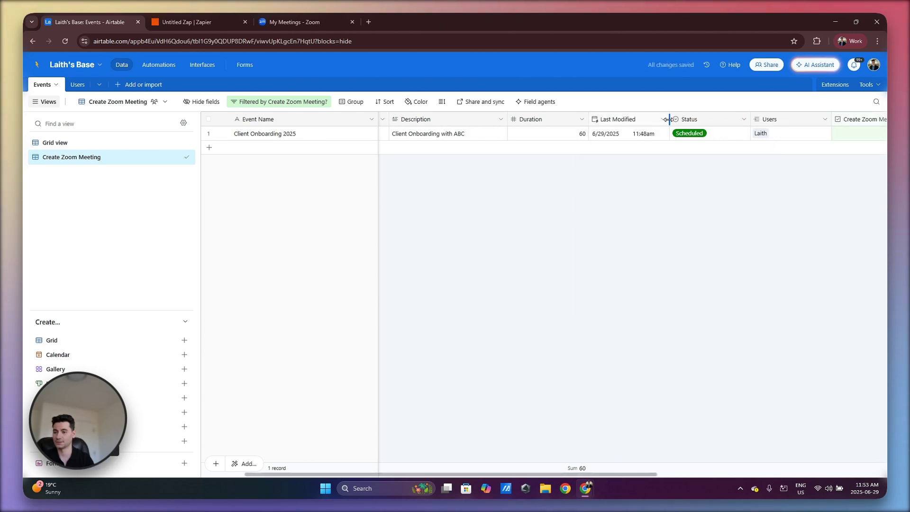
Step: Set the Duration of the Client Onboarding 2025 record to 30
{"action": "left_click", "coordinate": [564, 136]}
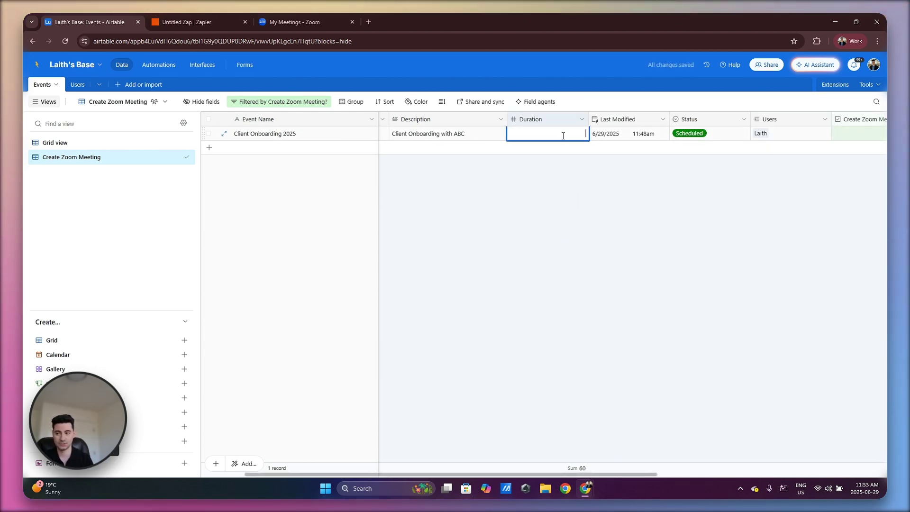
{"action": "type", "text": "3"}
{"action": "key", "text": "Return"}
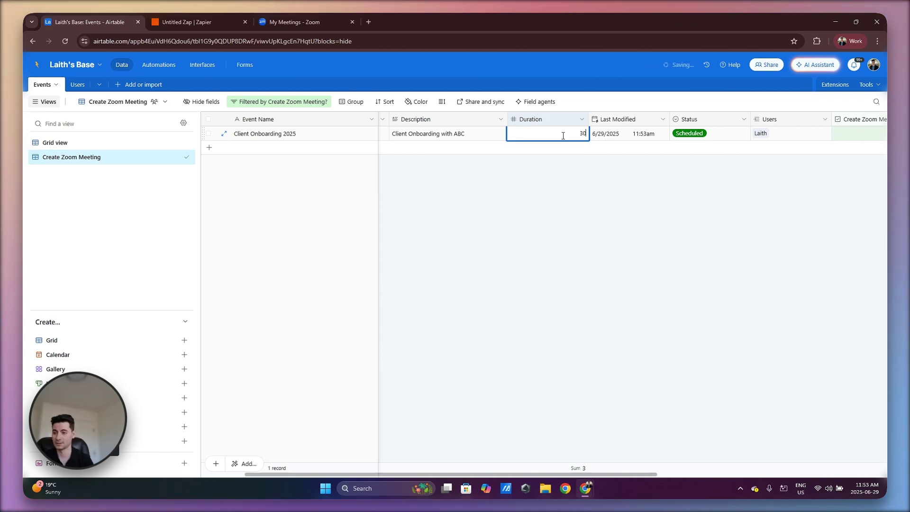
{"action": "left_click", "coordinate": [524, 163]}
Step: Check the scheduled time of the Client Onboarding 2025 meeting among the upcoming meetings in Zoom
{"action": "left_click", "coordinate": [320, 23]}
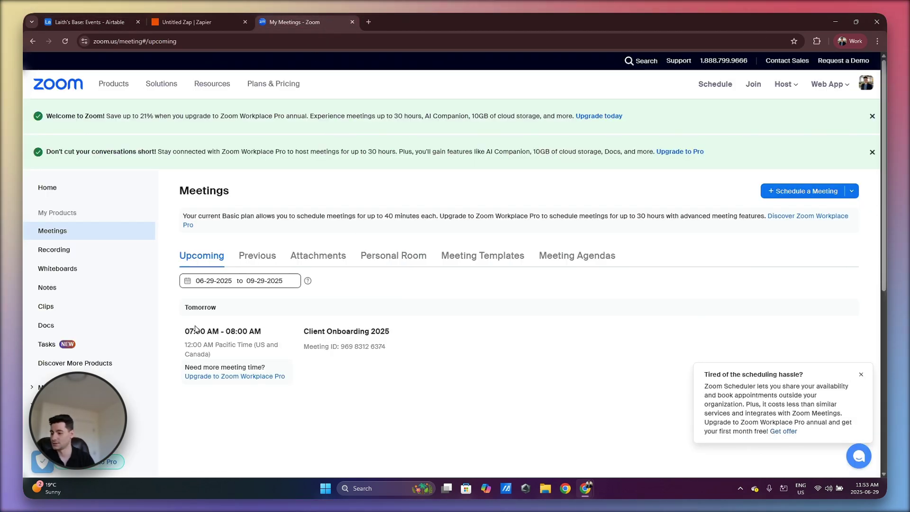
{"action": "left_click_drag", "start_coordinate": [294, 336], "coordinate": [311, 331]}
{"action": "left_click", "coordinate": [380, 289]}
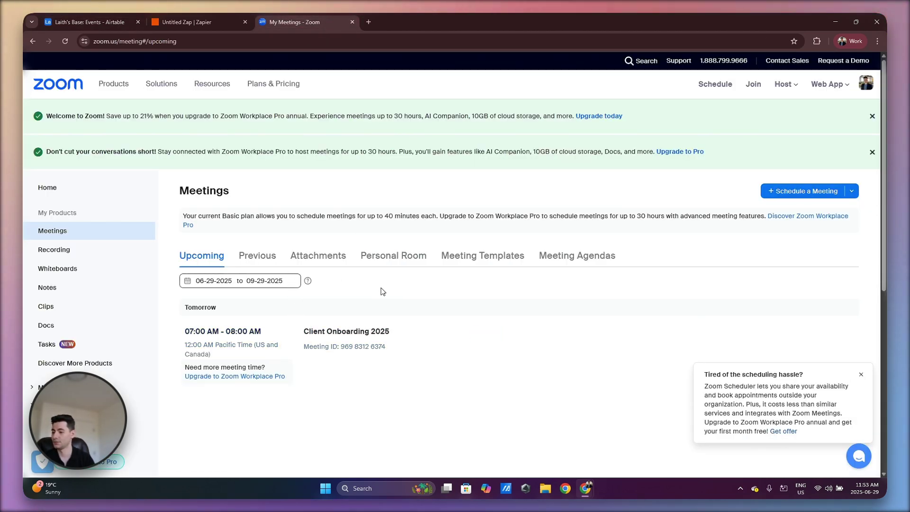
Step: Back in Zapier, set the trigger's last modified time column to Last Modified and limit it to the Create Zoom Meeting view
{"action": "left_click", "coordinate": [122, 16]}
{"action": "left_click", "coordinate": [204, 22]}
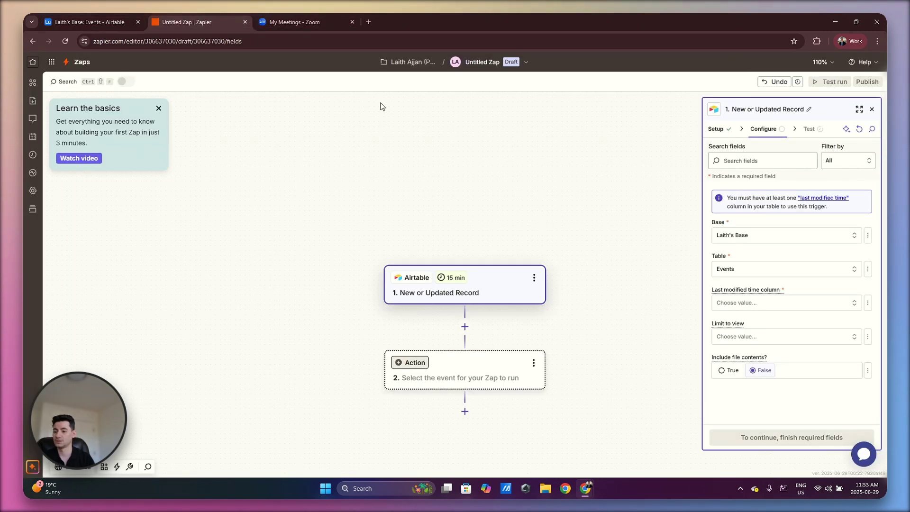
{"action": "left_click", "coordinate": [748, 304]}
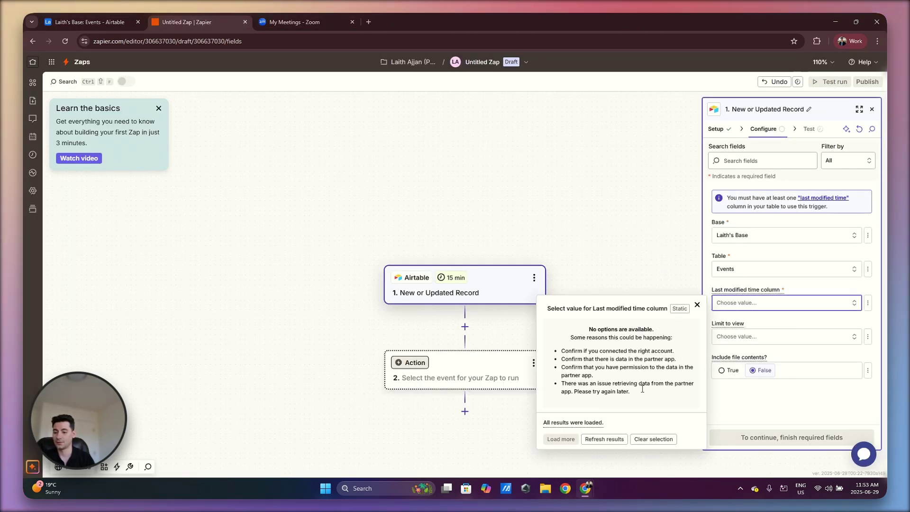
{"action": "left_click", "coordinate": [611, 440]}
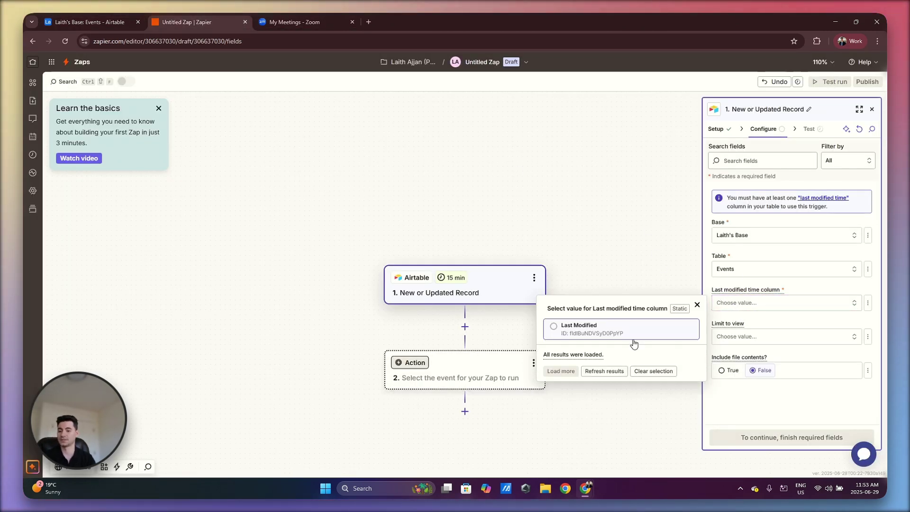
{"action": "left_click", "coordinate": [660, 335]}
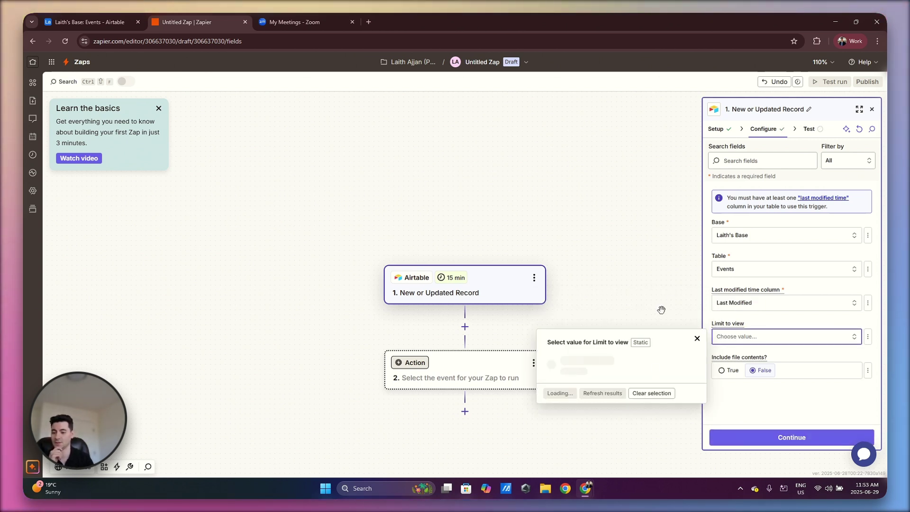
{"action": "left_click", "coordinate": [626, 391]}
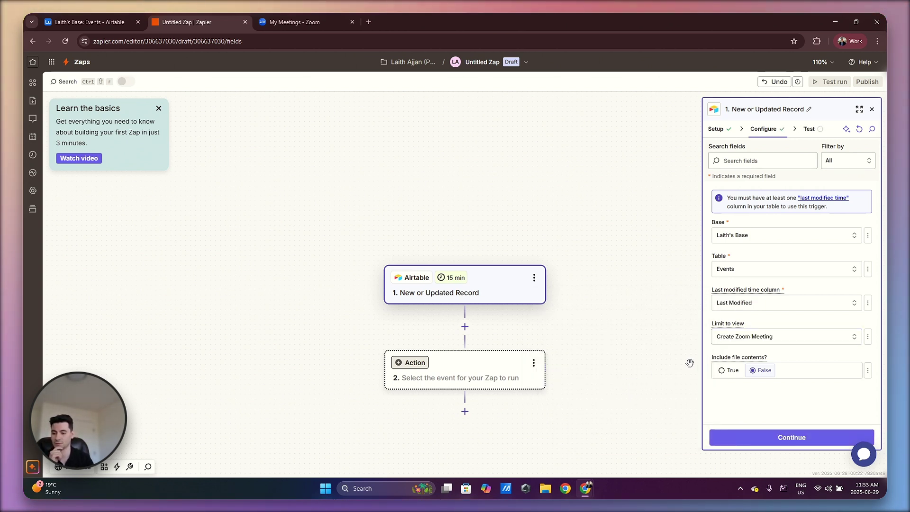
Step: Test the New or Updated Record trigger and continue with Record A as the sample record
{"action": "left_click", "coordinate": [749, 436]}
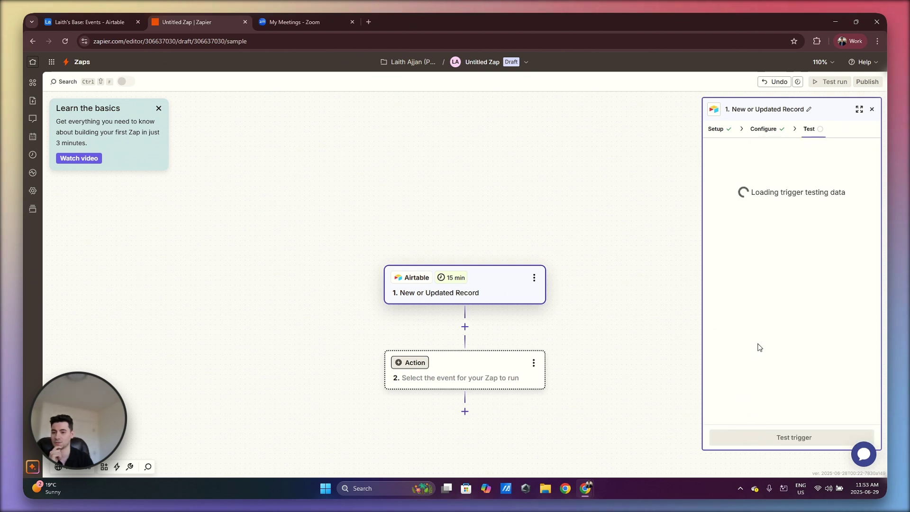
{"action": "left_click", "coordinate": [775, 438]}
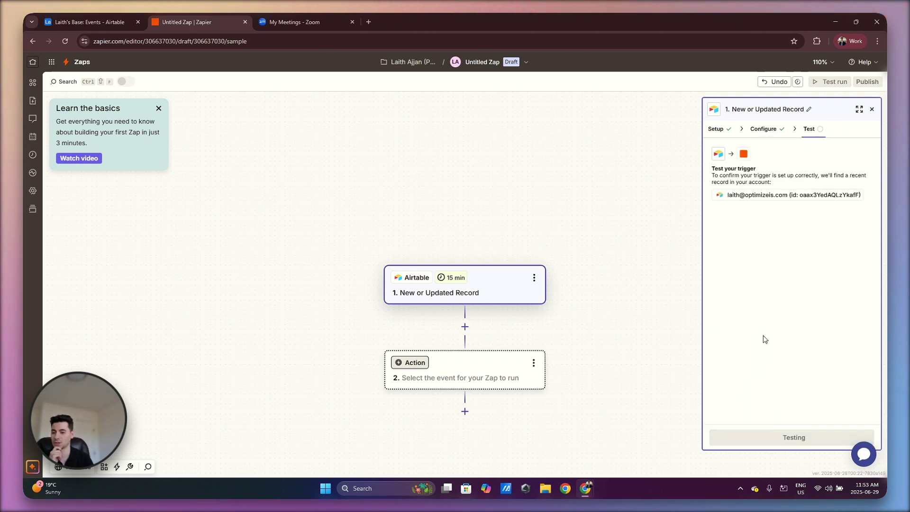
{"action": "left_click", "coordinate": [767, 244]}
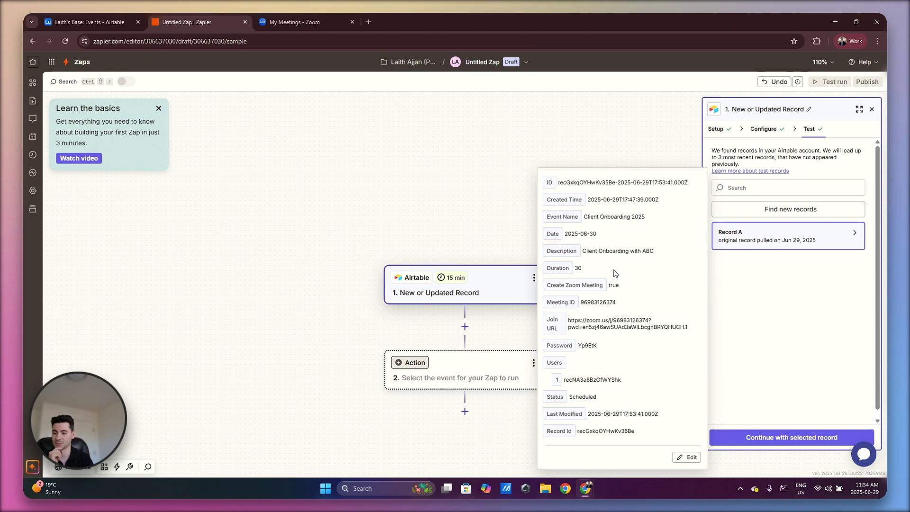
{"action": "left_click", "coordinate": [778, 437]}
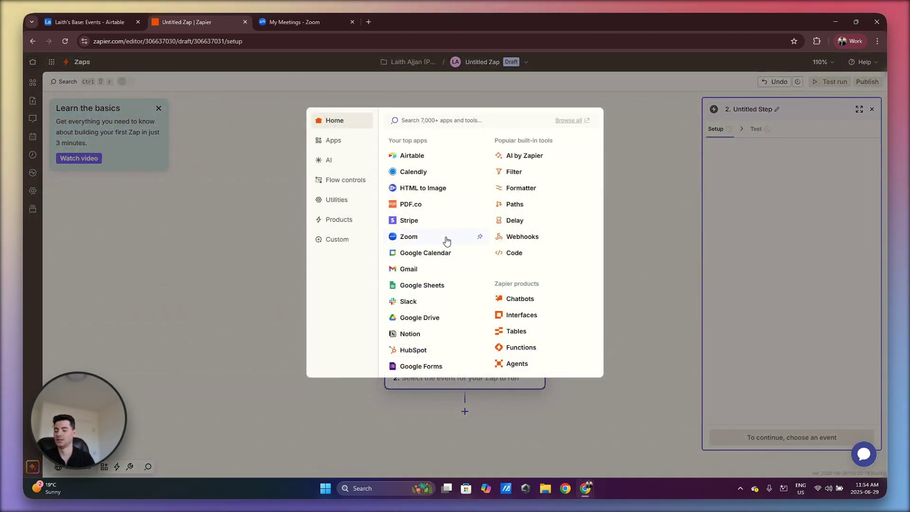
Step: Set the second step to Zoom with the API Request (Beta) action event and continue to its configuration
{"action": "left_click", "coordinate": [441, 240]}
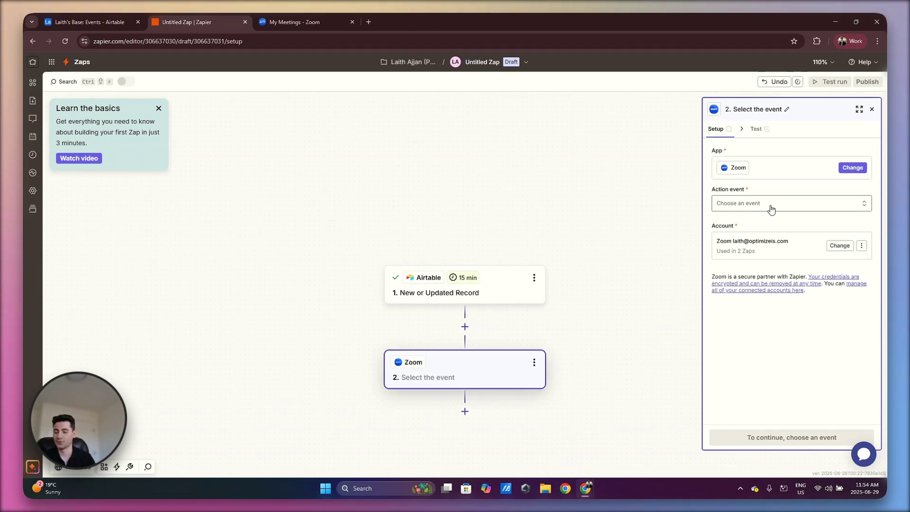
{"action": "left_click", "coordinate": [771, 209]}
{"action": "scroll", "coordinate": [593, 297], "scroll_direction": "down", "scroll_amount": 2}
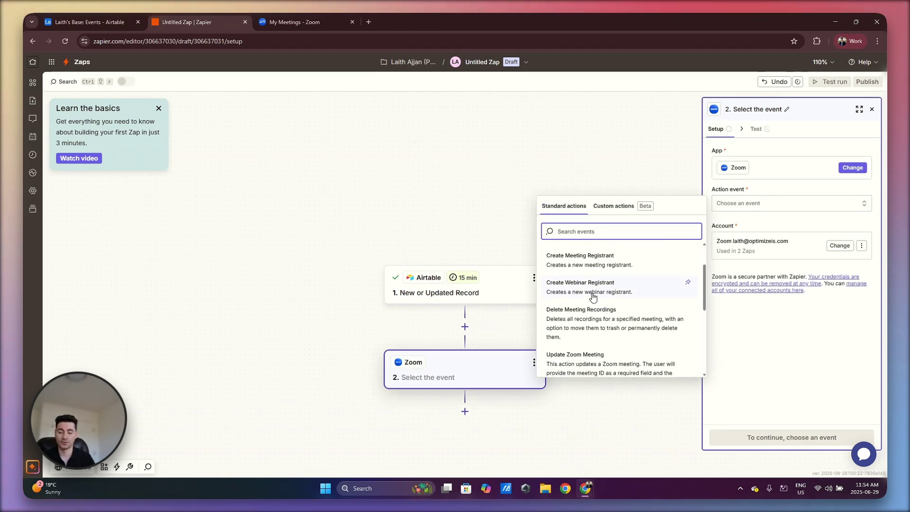
{"action": "scroll", "coordinate": [602, 301], "scroll_direction": "down", "scroll_amount": 3}
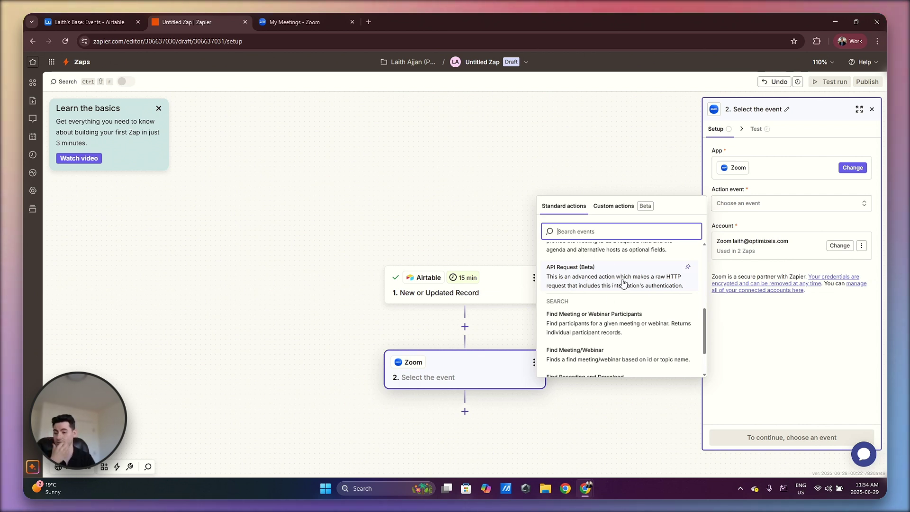
{"action": "left_click", "coordinate": [623, 283]}
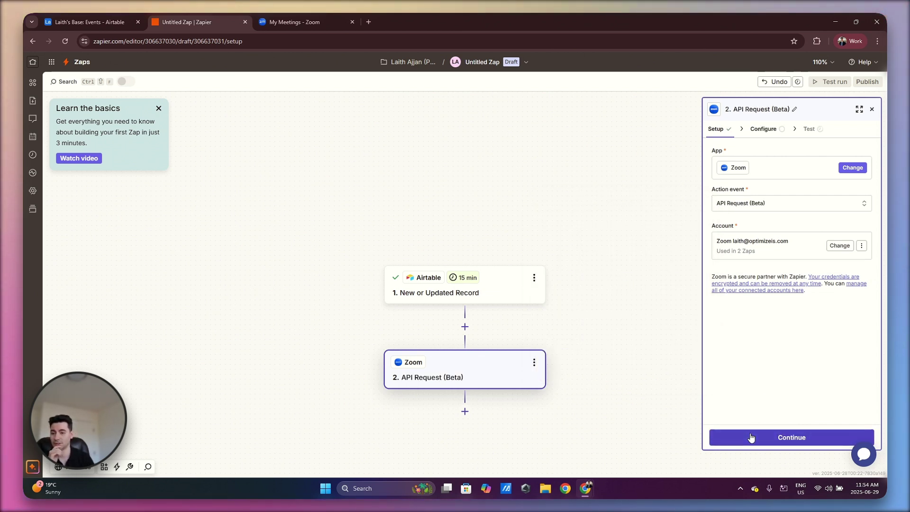
{"action": "left_click", "coordinate": [751, 437]}
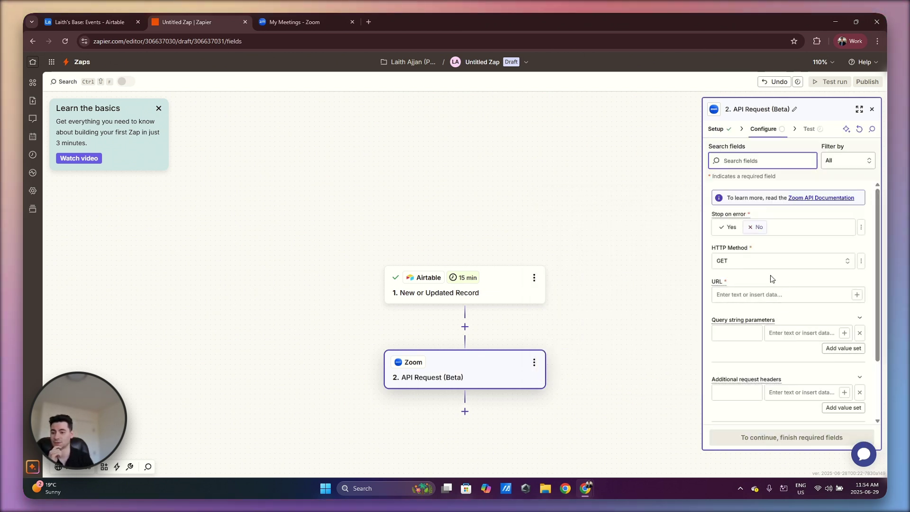
Step: Open the Zoom API documentation and find the Update a meeting endpoint in the Meetings reference
{"action": "middle_click", "coordinate": [810, 202]}
{"action": "left_click", "coordinate": [326, 22]}
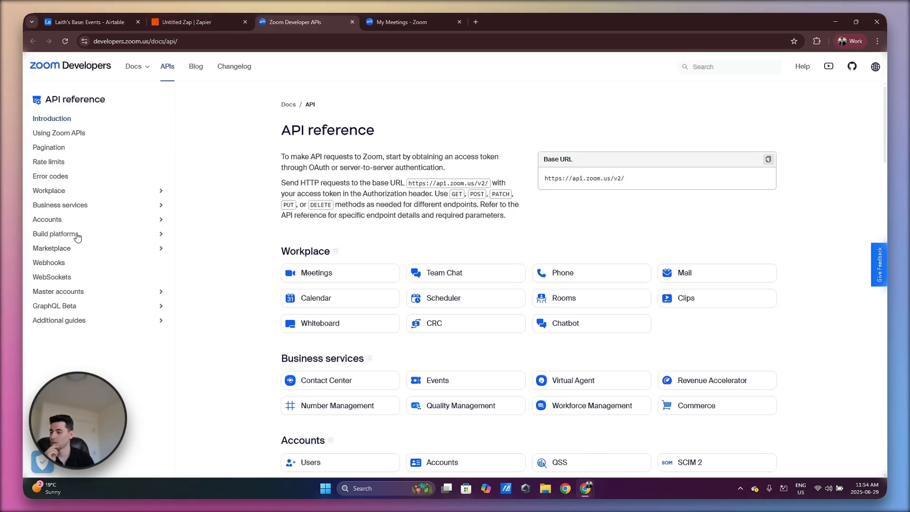
{"action": "left_click", "coordinate": [332, 276]}
{"action": "scroll", "coordinate": [126, 226], "scroll_direction": "down", "scroll_amount": 1}
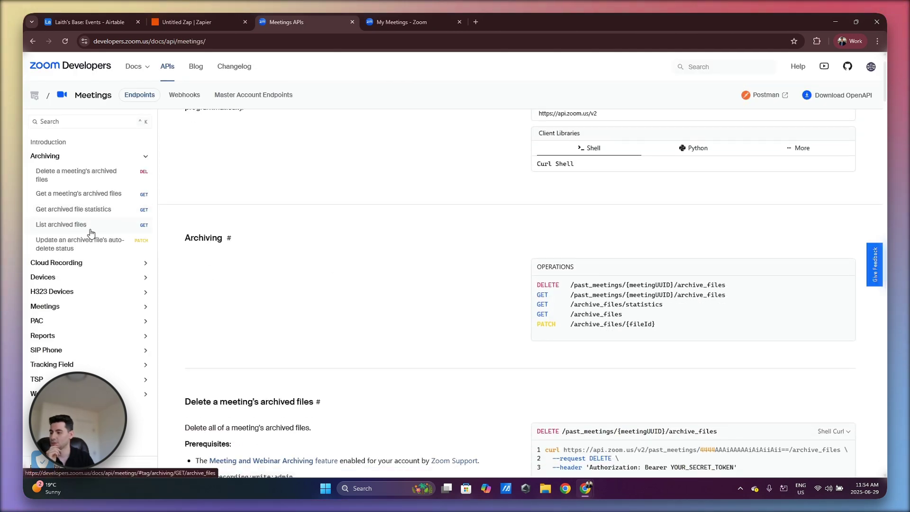
{"action": "scroll", "coordinate": [92, 234], "scroll_direction": "down", "scroll_amount": 12}
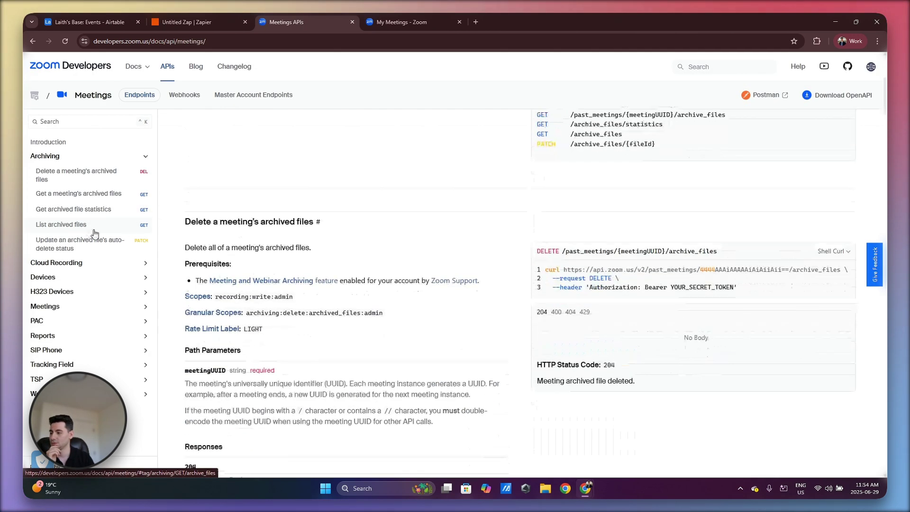
{"action": "left_click", "coordinate": [98, 313]}
{"action": "scroll", "coordinate": [134, 291], "scroll_direction": "down", "scroll_amount": 3}
{"action": "scroll", "coordinate": [130, 325], "scroll_direction": "down", "scroll_amount": 3}
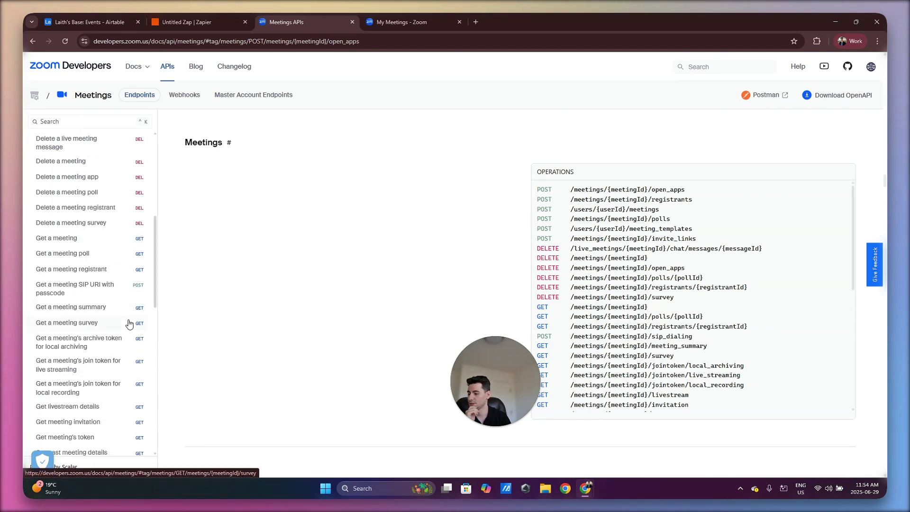
{"action": "scroll", "coordinate": [128, 324], "scroll_direction": "down", "scroll_amount": 12}
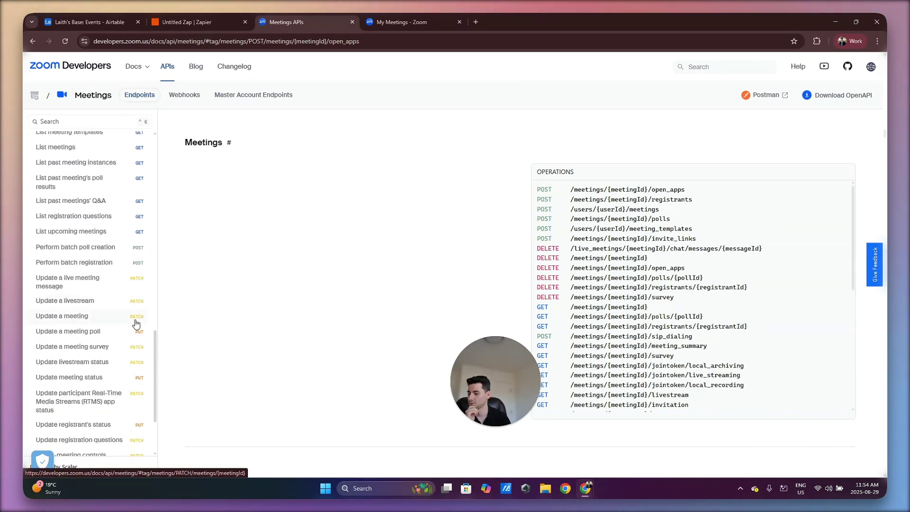
{"action": "left_click", "coordinate": [108, 321]}
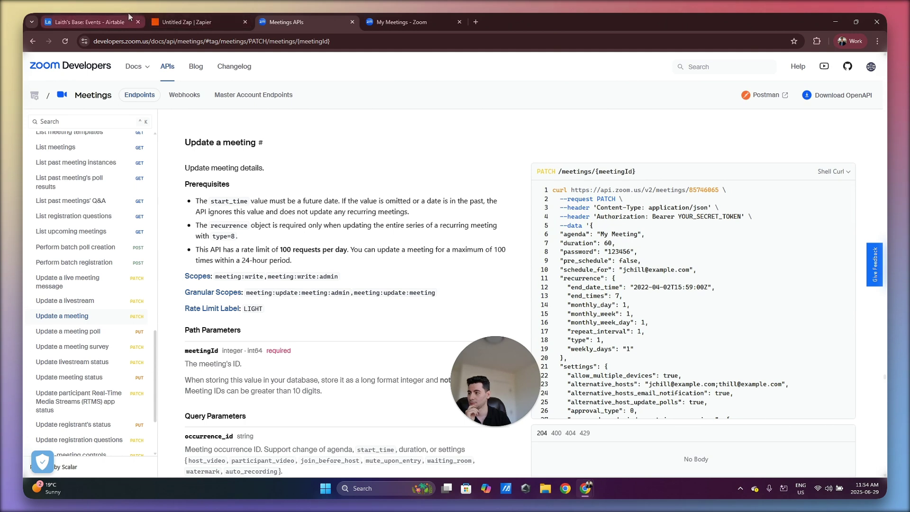
Step: Back in Zapier, set the API request's HTTP method to PATCH, matching the documented Update a meeting endpoint
{"action": "left_click", "coordinate": [200, 22]}
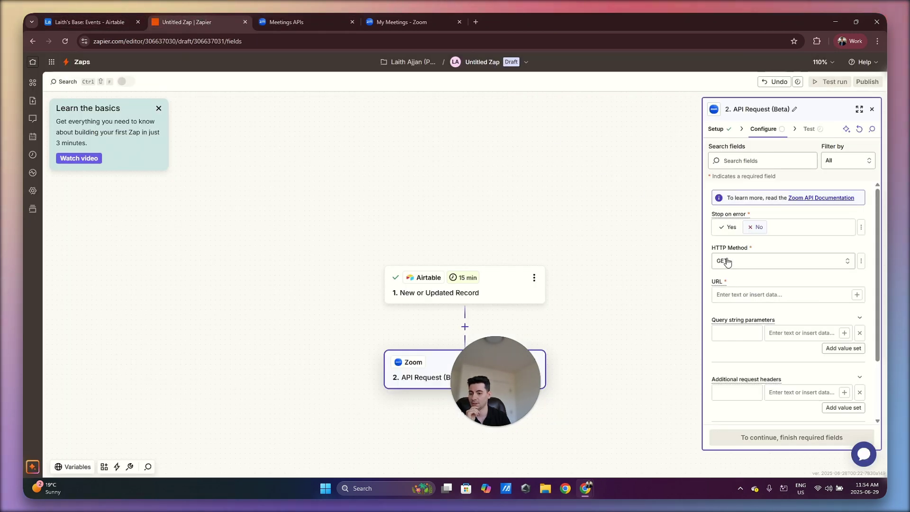
{"action": "left_click", "coordinate": [295, 19]}
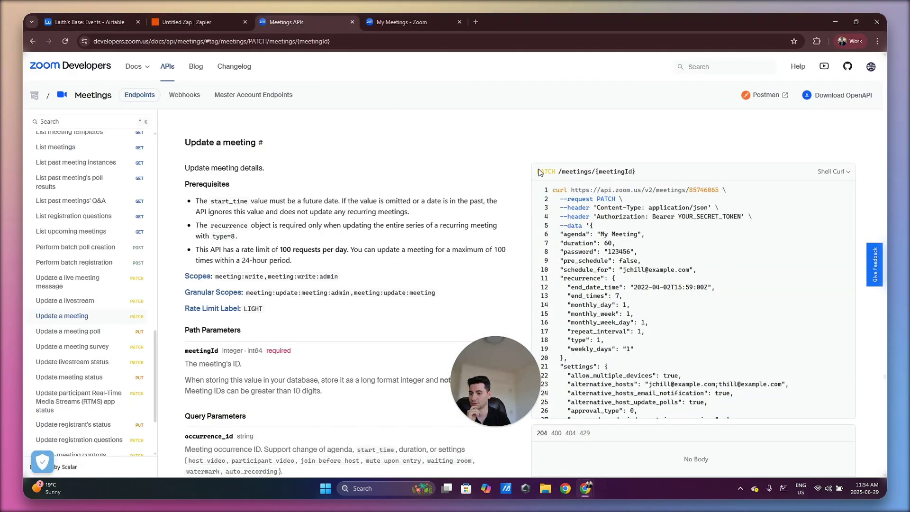
{"action": "left_click", "coordinate": [239, 18]}
{"action": "left_click", "coordinate": [739, 262]}
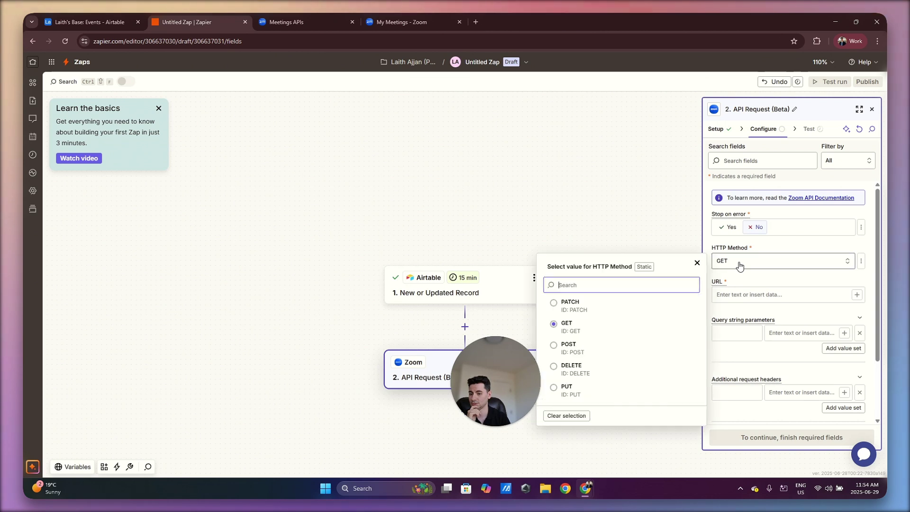
{"action": "left_click", "coordinate": [600, 306]}
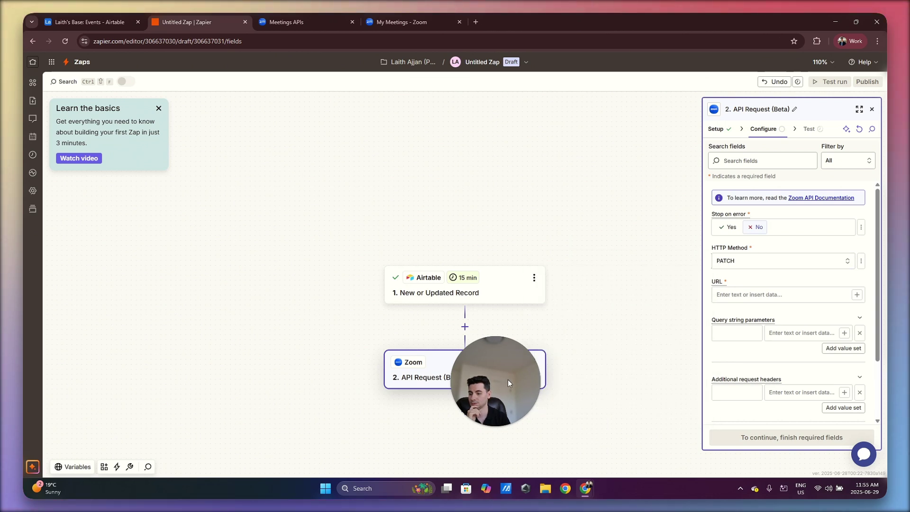
{"action": "left_click_drag", "start_coordinate": [508, 379], "coordinate": [158, 405]}
{"action": "left_click", "coordinate": [746, 295]}
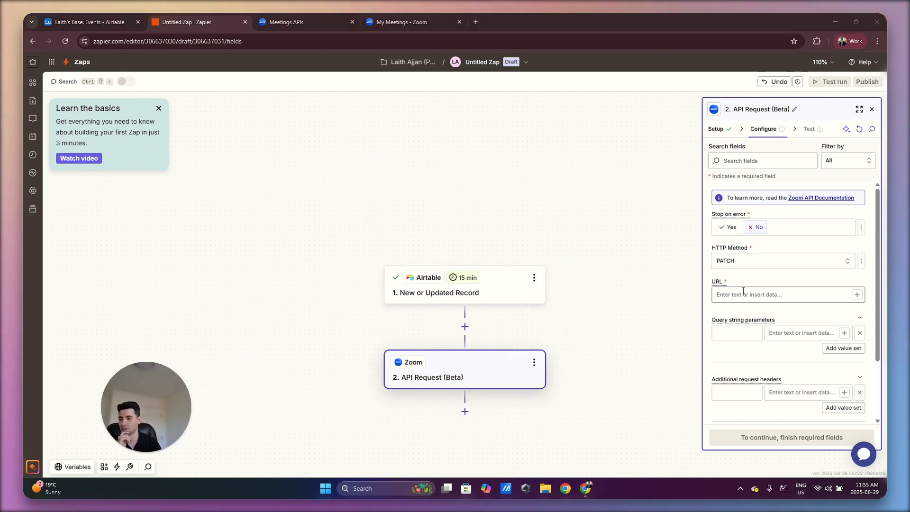
{"action": "left_click", "coordinate": [303, 22]}
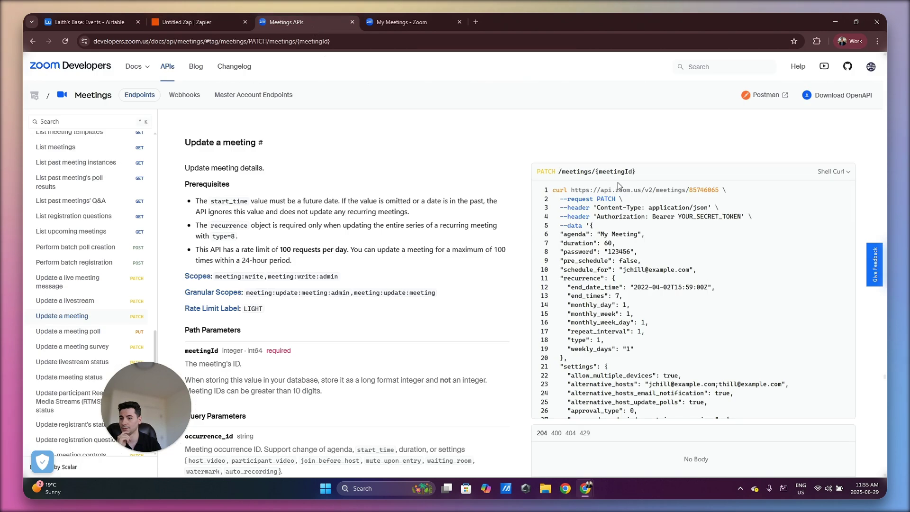
{"action": "left_click_drag", "start_coordinate": [573, 190], "coordinate": [683, 192]}
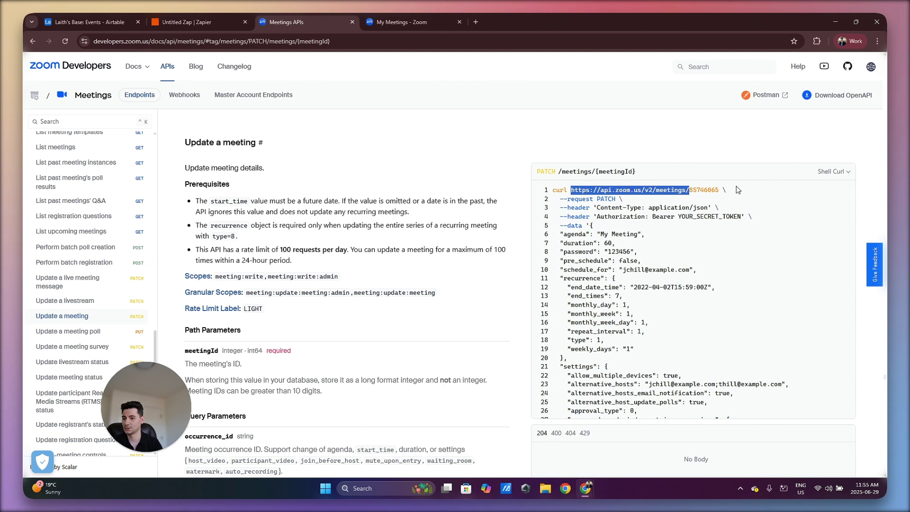
{"action": "key", "text": "ctrl+shift+Tab"}
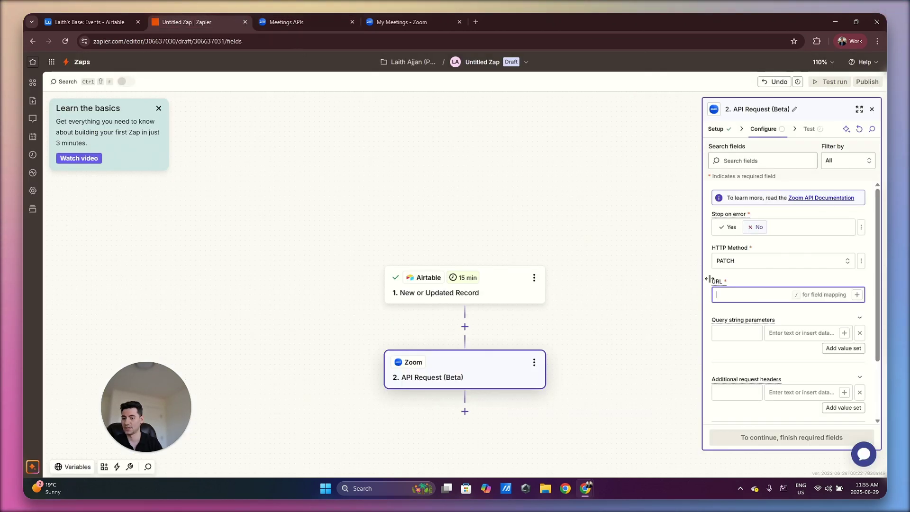
{"action": "type", "text": "https://api.zoom.us/v2/meetings/"}
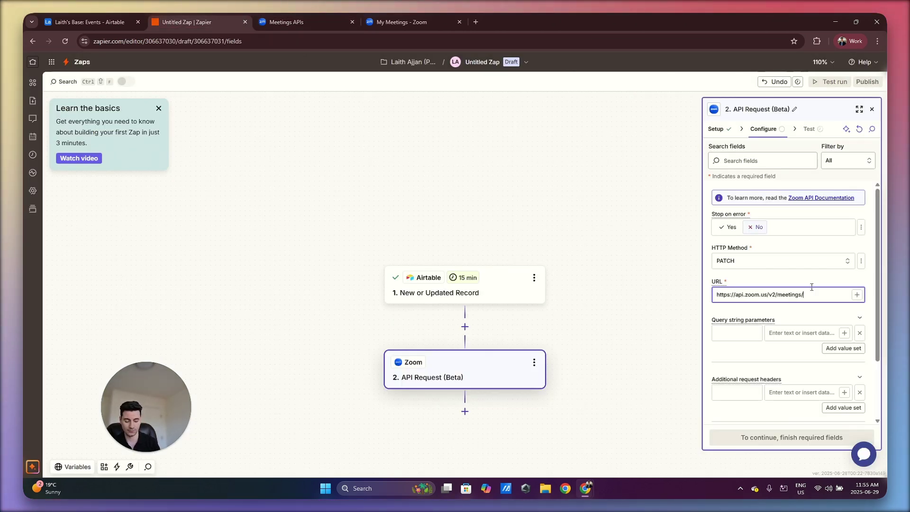
{"action": "left_click", "coordinate": [857, 295]}
{"action": "scroll", "coordinate": [659, 346], "scroll_direction": "down", "scroll_amount": 3}
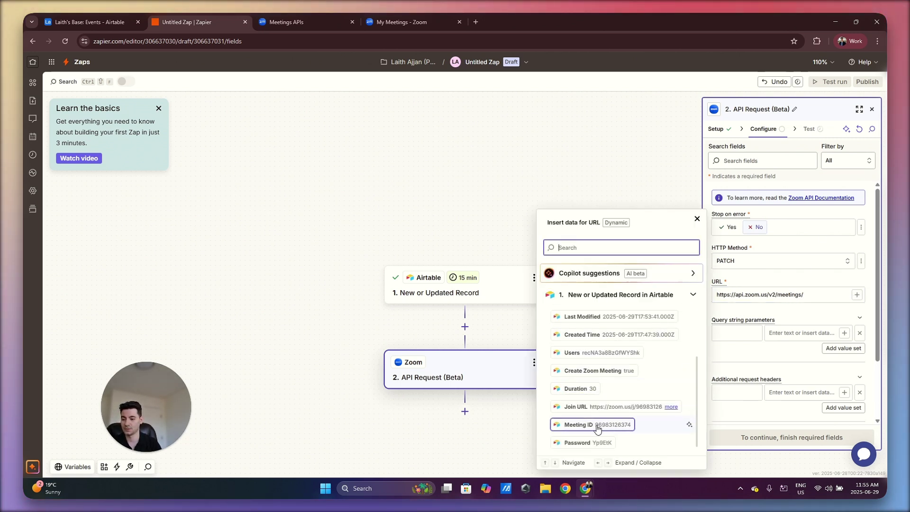
{"action": "left_click", "coordinate": [614, 429]}
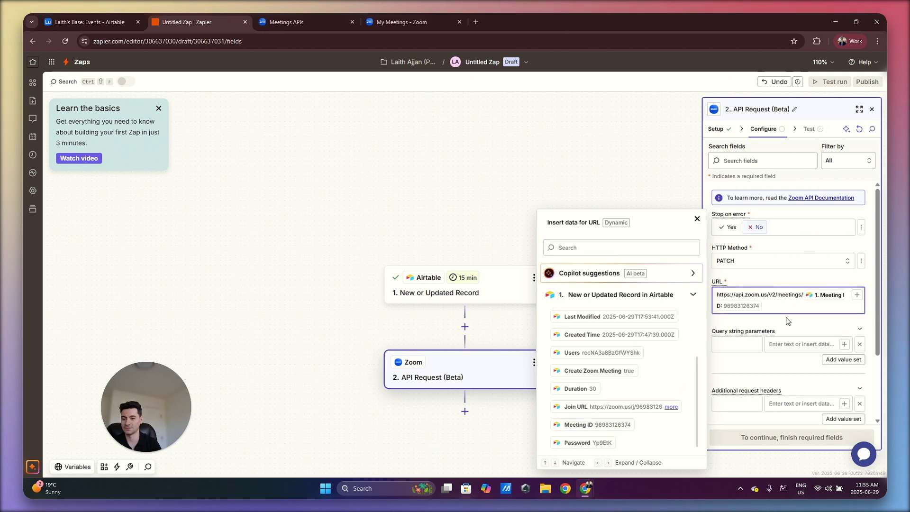
{"action": "left_click", "coordinate": [786, 321]}
Step: Add the request header Content-Type with the value application/json, copied from the Zoom documentation's sample request
{"action": "scroll", "coordinate": [791, 298], "scroll_direction": "down", "scroll_amount": 1}
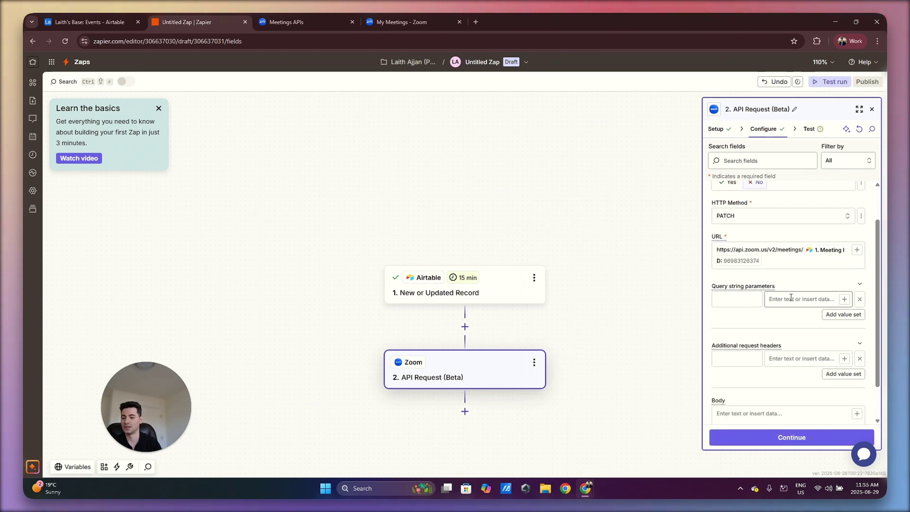
{"action": "scroll", "coordinate": [759, 264], "scroll_direction": "up", "scroll_amount": 1}
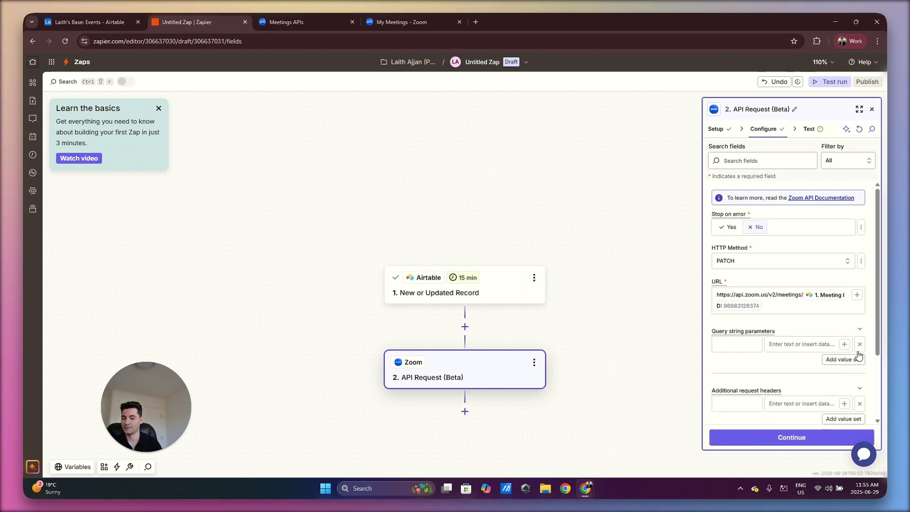
{"action": "scroll", "coordinate": [778, 266], "scroll_direction": "down", "scroll_amount": 1}
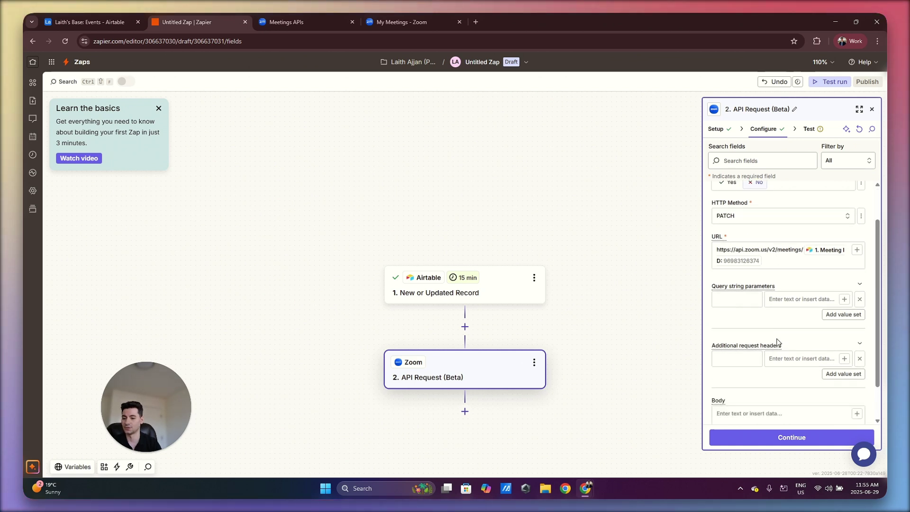
{"action": "left_click", "coordinate": [304, 22]}
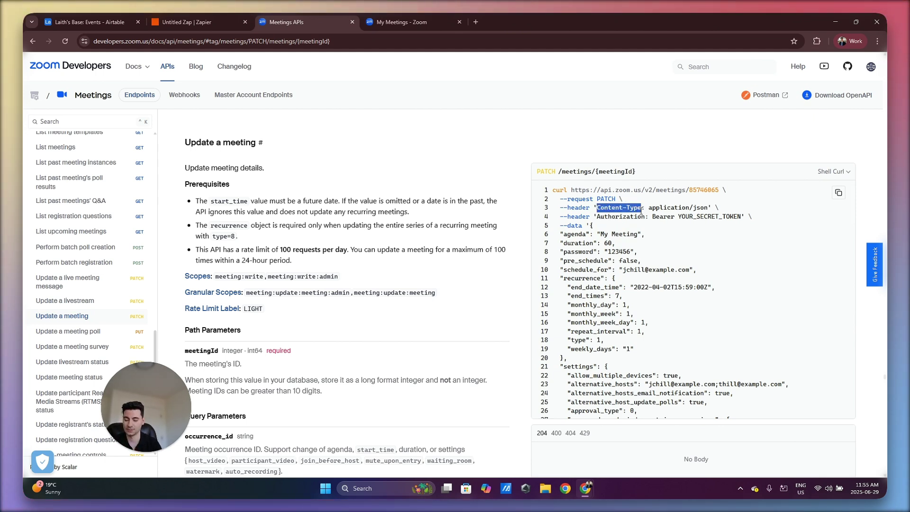
{"action": "left_click", "coordinate": [185, 22]}
{"action": "left_click", "coordinate": [753, 317]}
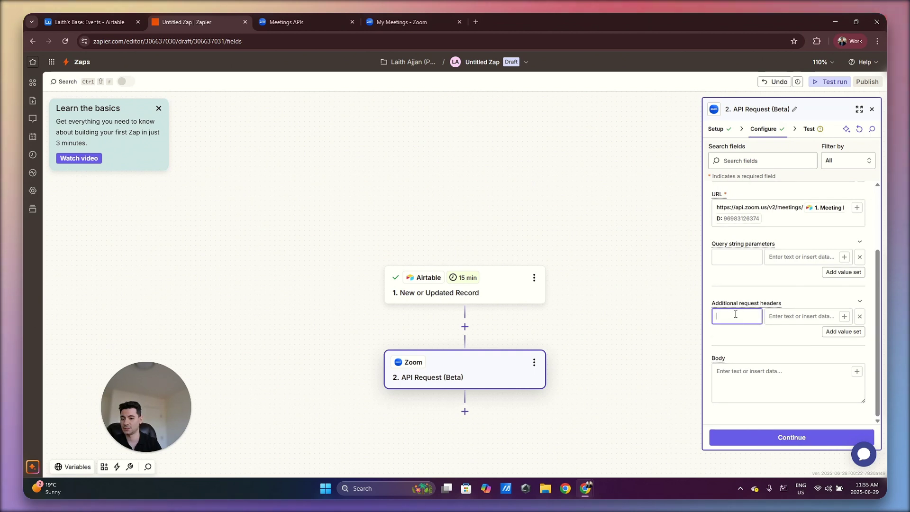
{"action": "type", "text": "Content-Type"}
{"action": "left_click", "coordinate": [335, 17]}
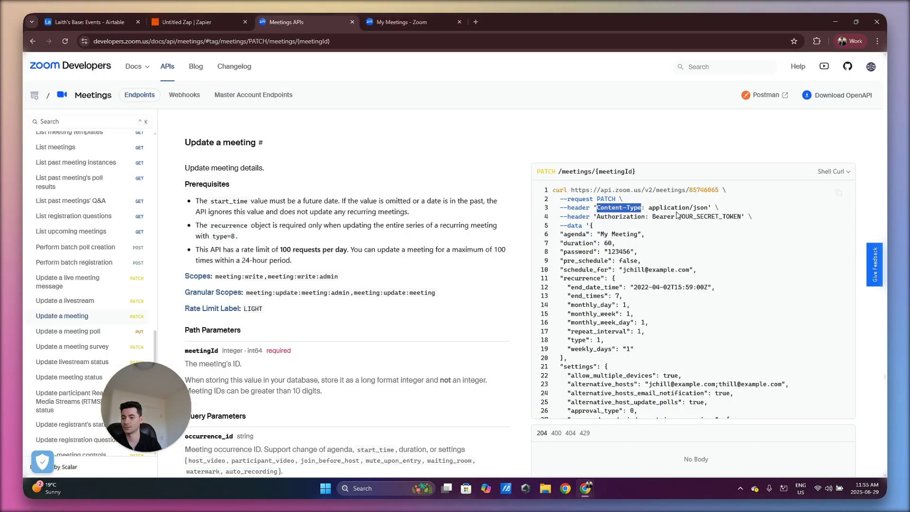
{"action": "left_click_drag", "start_coordinate": [650, 209], "coordinate": [710, 207]}
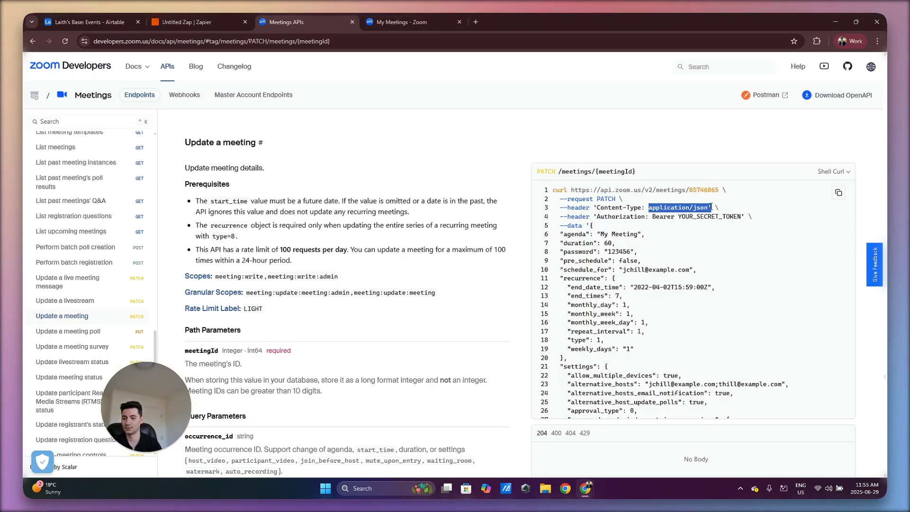
{"action": "key", "text": "ctrl+c"}
{"action": "left_click", "coordinate": [199, 22]}
{"action": "left_click", "coordinate": [797, 316]}
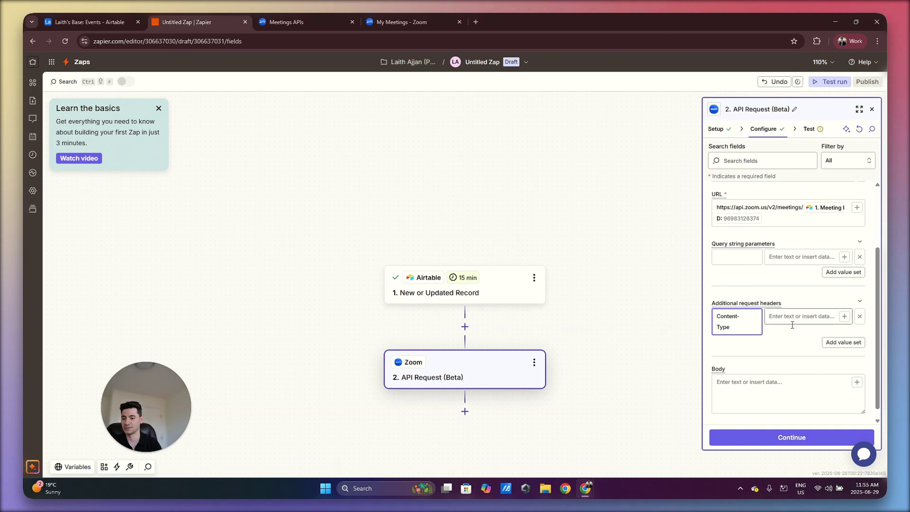
{"action": "key", "text": "ctrl+v"}
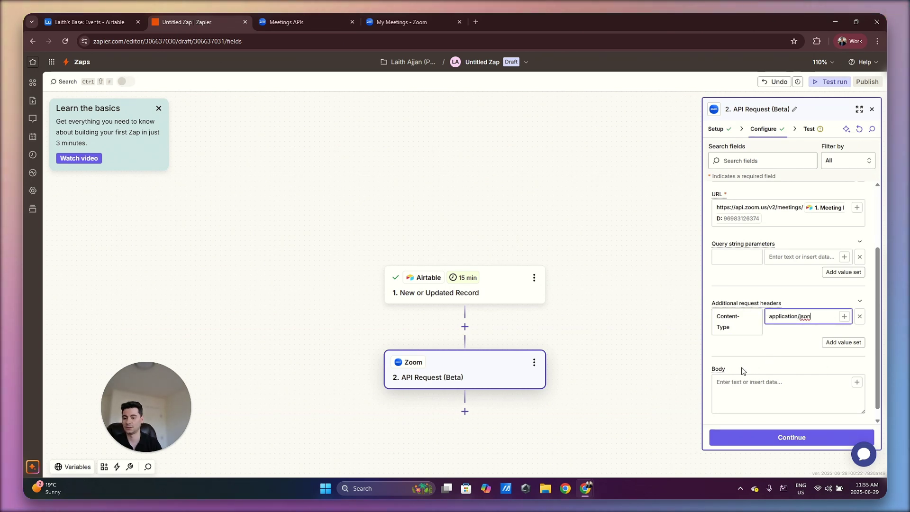
Step: Start the API request's JSON body with an opening brace and a "duration" key, following the sample request in the Zoom documentation
{"action": "left_click", "coordinate": [294, 21]}
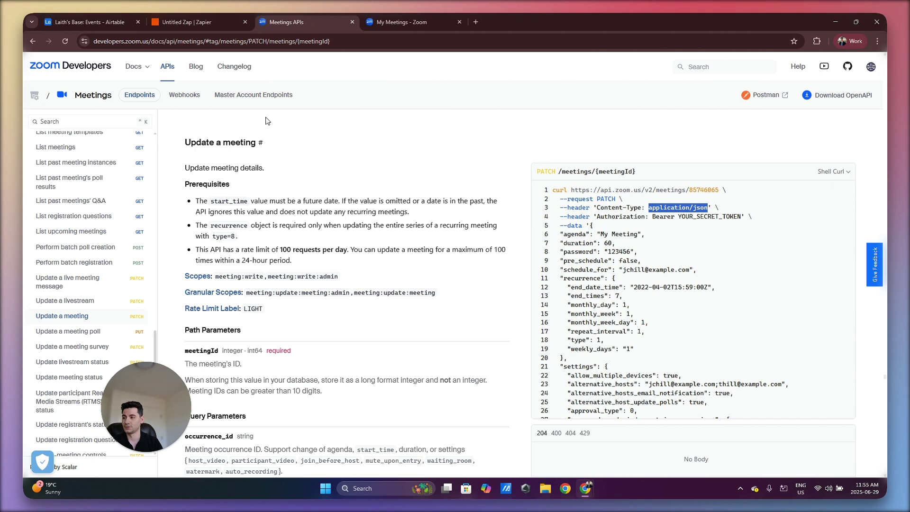
{"action": "left_click", "coordinate": [199, 22]}
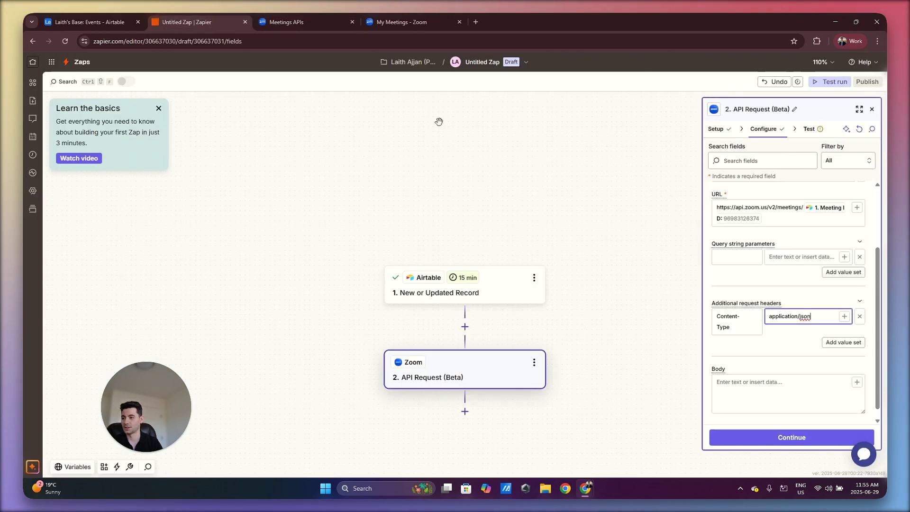
{"action": "left_click", "coordinate": [321, 17]}
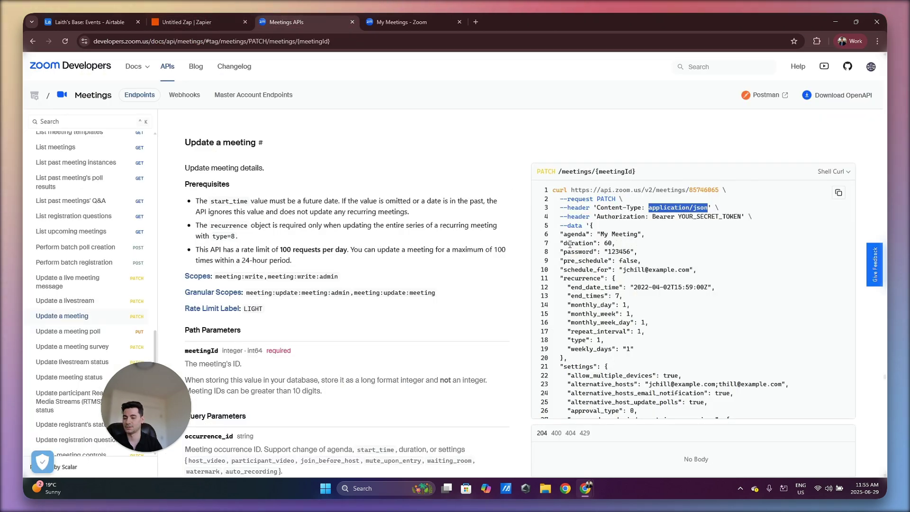
{"action": "left_click", "coordinate": [208, 17]}
{"action": "scroll", "coordinate": [738, 360], "scroll_direction": "down", "scroll_amount": 1}
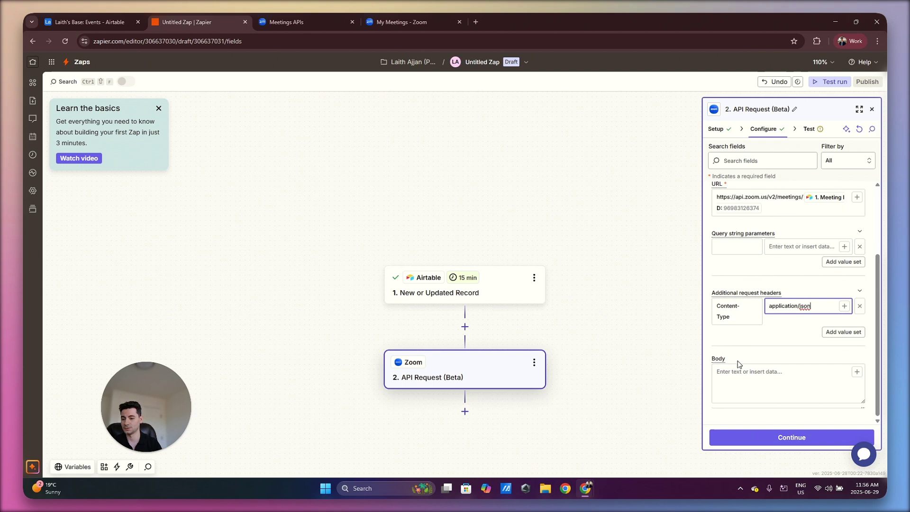
{"action": "left_click", "coordinate": [736, 381]}
{"action": "type", "text": "{"}
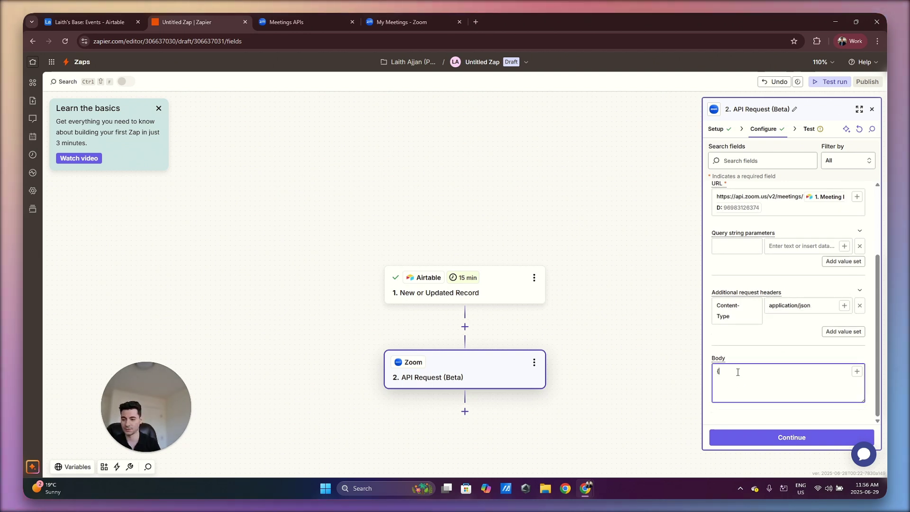
{"action": "left_click", "coordinate": [294, 15]}
{"action": "left_click", "coordinate": [204, 15]}
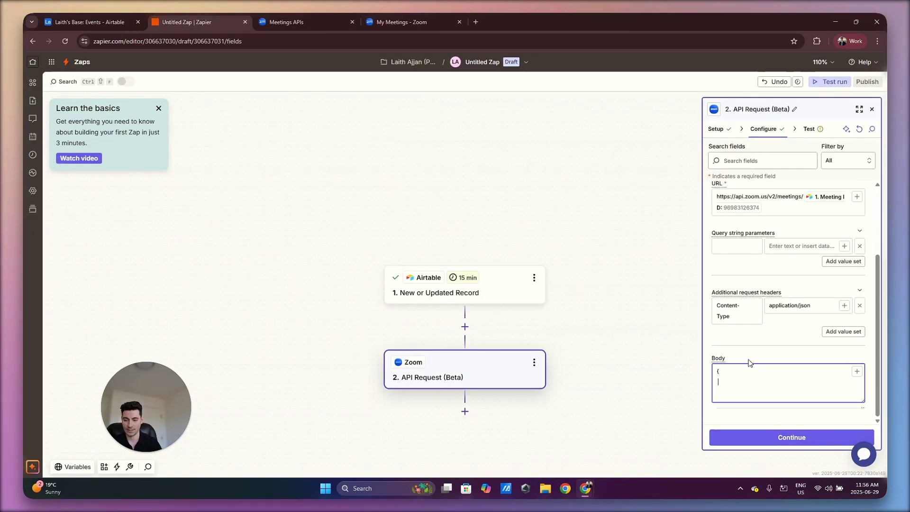
{"action": "key", "text": "Return"}
{"action": "type", "text": "\"durati"}
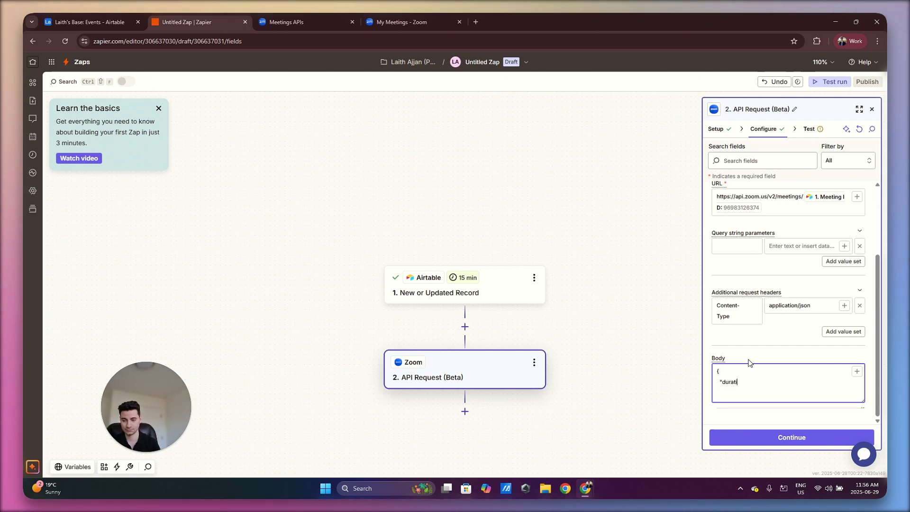
{"action": "type", "text": "on\":"}
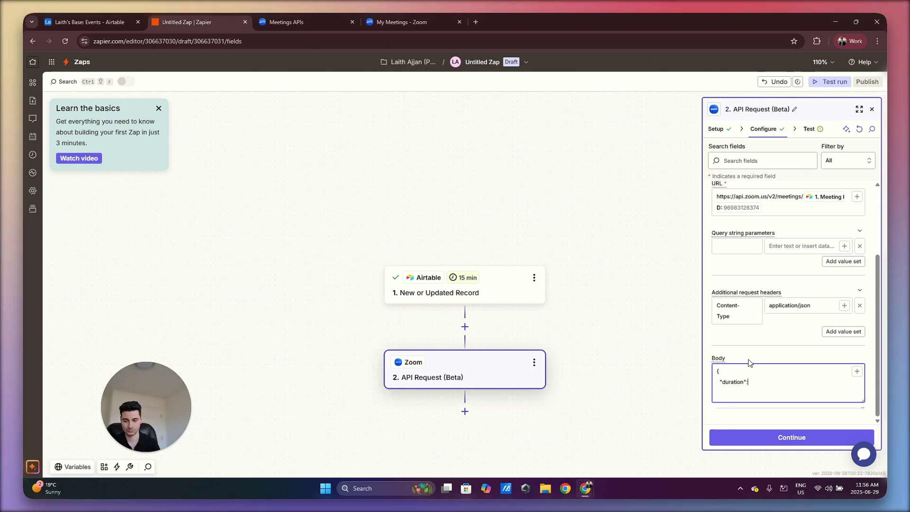
Step: Map the "duration" value in the request body to the Airtable record's Duration field and end the JSON with a closing brace
{"action": "left_click", "coordinate": [335, 12]}
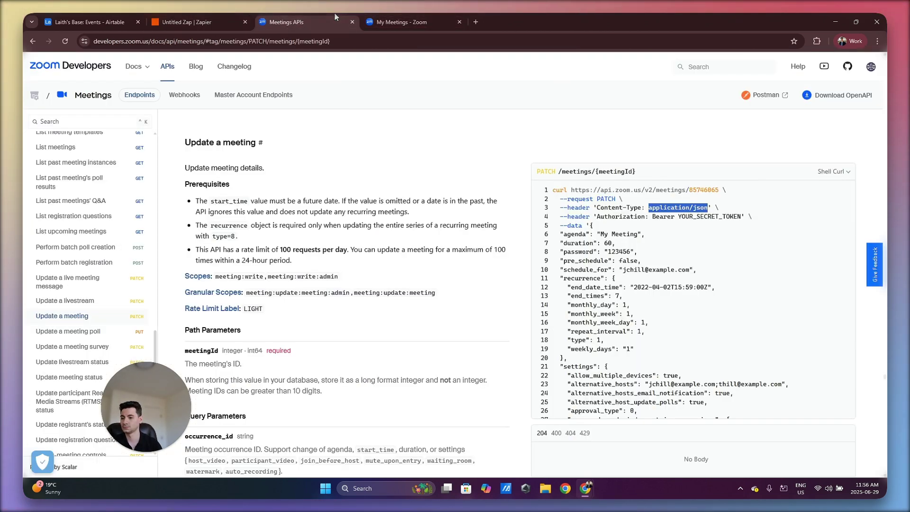
{"action": "left_click", "coordinate": [214, 12]}
{"action": "left_click", "coordinate": [858, 372]}
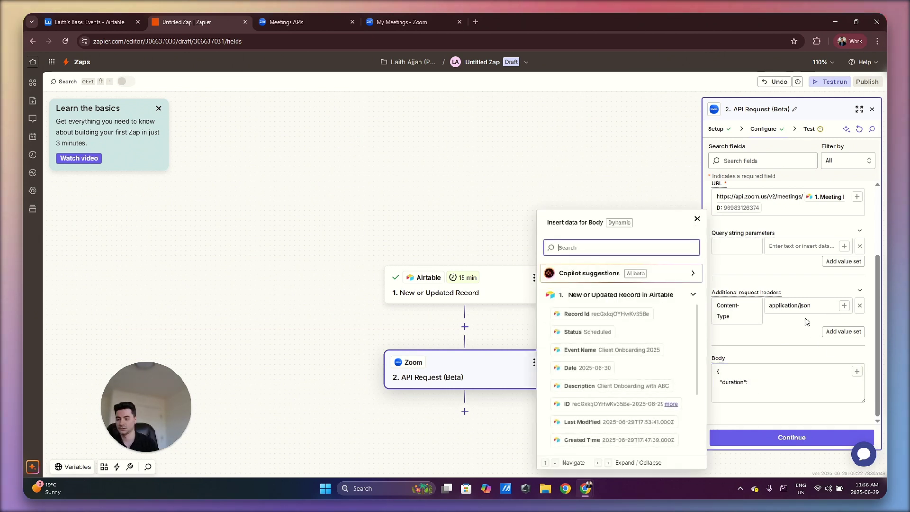
{"action": "type", "text": "dura"}
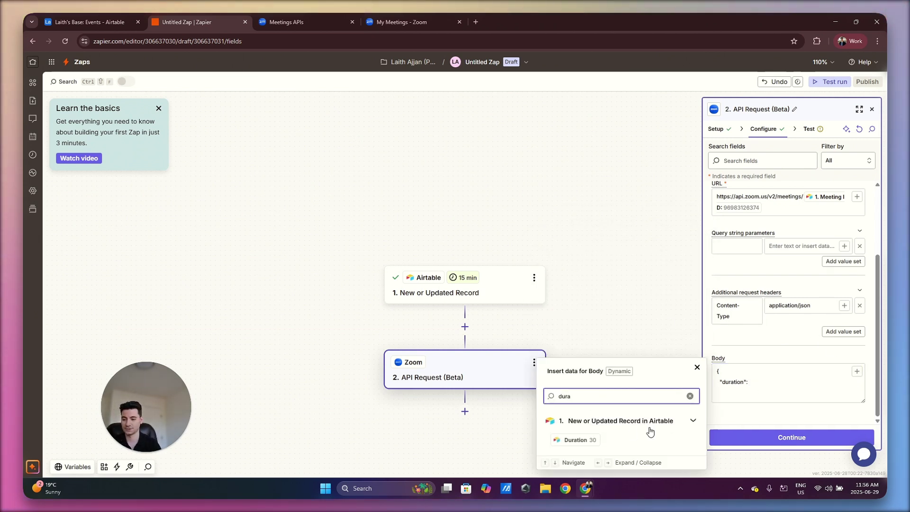
{"action": "left_click", "coordinate": [589, 441]}
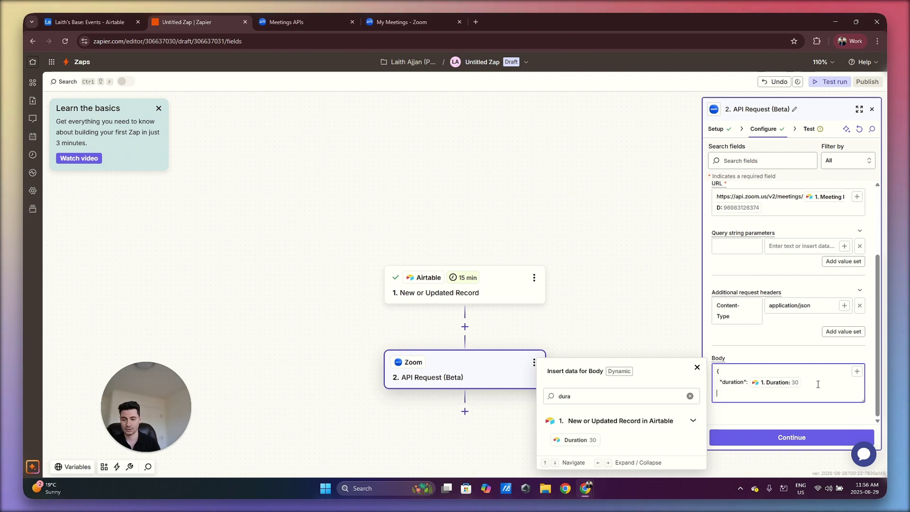
{"action": "type", "text": "}"}
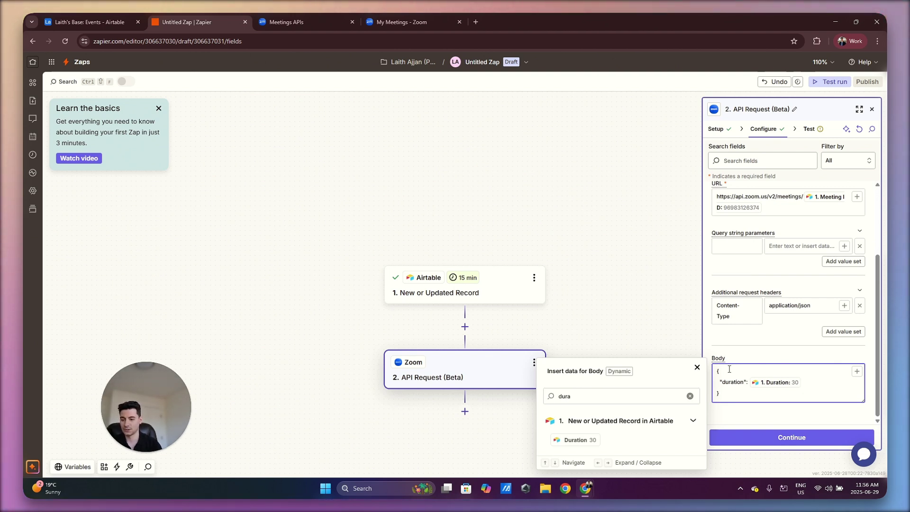
{"action": "left_click", "coordinate": [697, 368]}
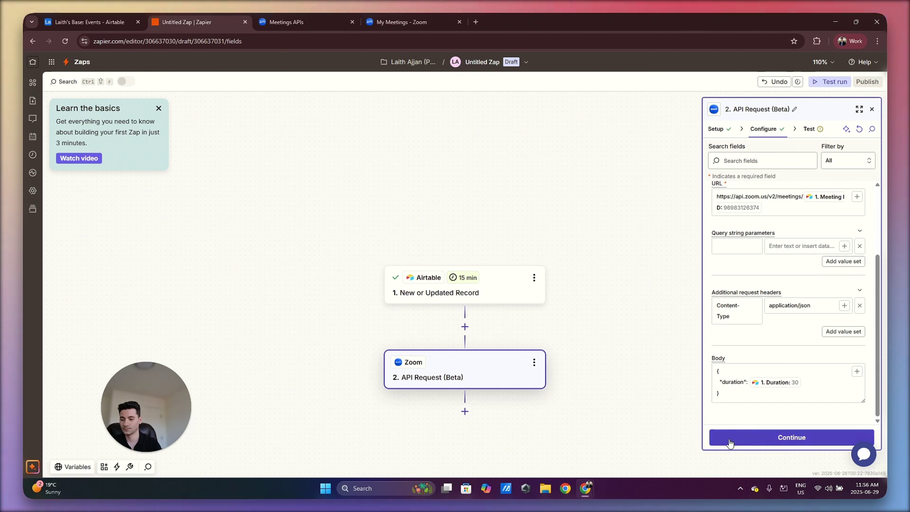
Step: Check the request settings against the Zoom documentation, test the API Request step, and inspect the returned request and response data
{"action": "scroll", "coordinate": [738, 254], "scroll_direction": "up", "scroll_amount": 4}
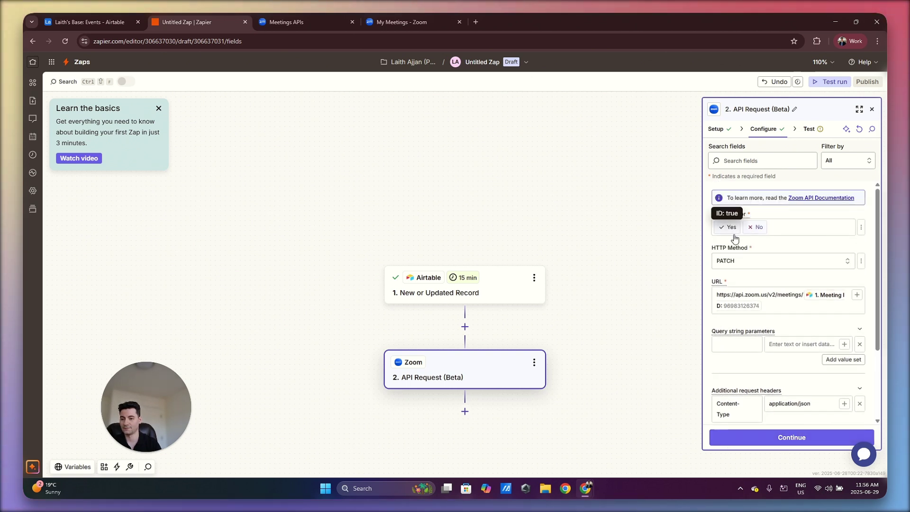
{"action": "scroll", "coordinate": [738, 254], "scroll_direction": "down", "scroll_amount": 3}
{"action": "left_click", "coordinate": [332, 22]}
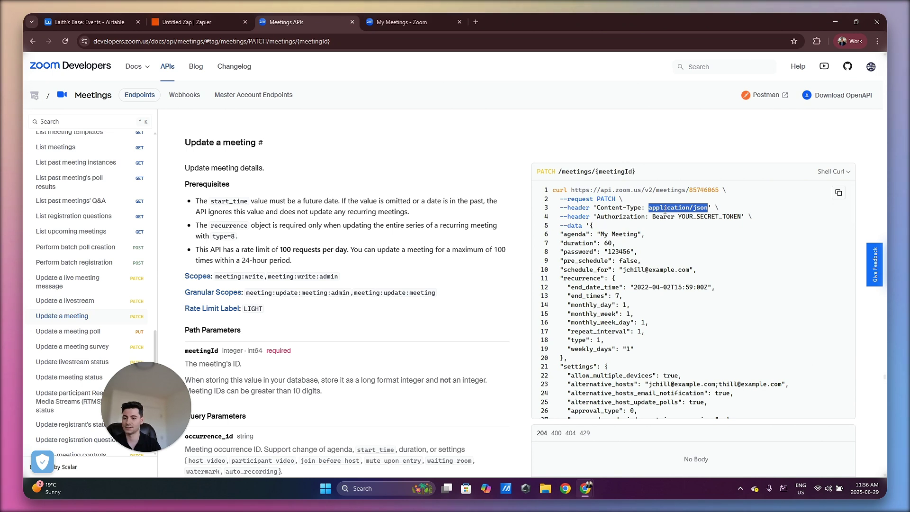
{"action": "left_click", "coordinate": [223, 22]}
{"action": "scroll", "coordinate": [758, 332], "scroll_direction": "down", "scroll_amount": 1}
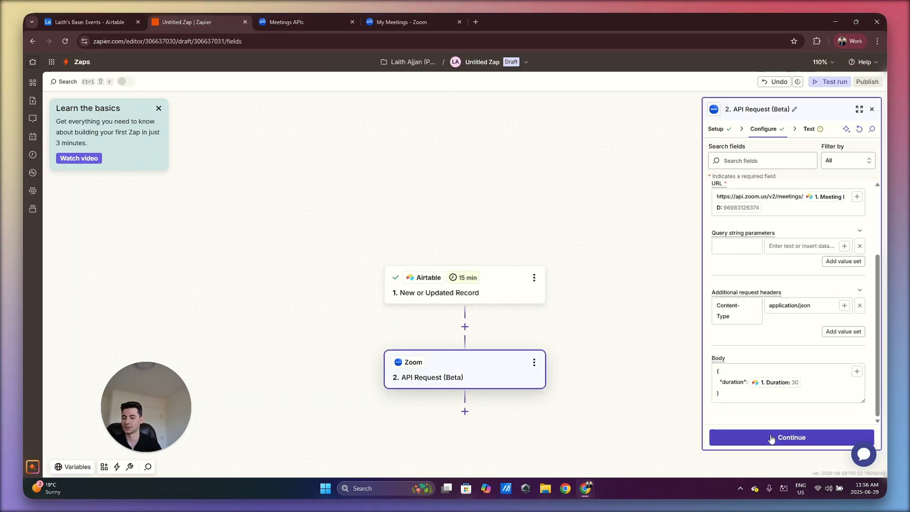
{"action": "left_click", "coordinate": [771, 439]}
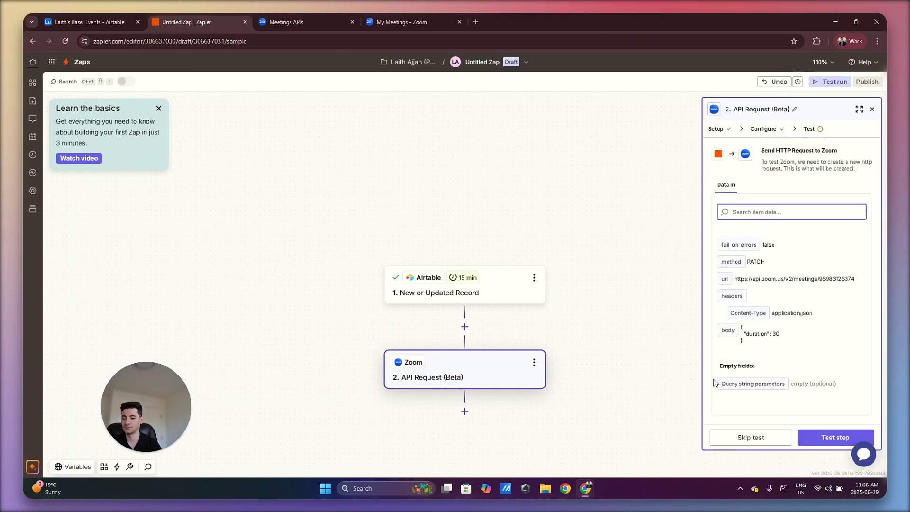
{"action": "left_click", "coordinate": [817, 444]}
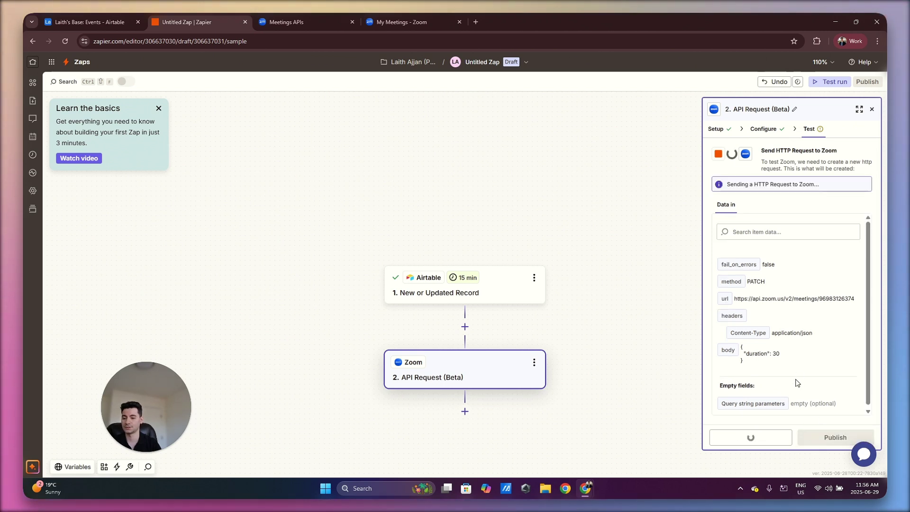
{"action": "scroll", "coordinate": [771, 319], "scroll_direction": "down", "scroll_amount": 5}
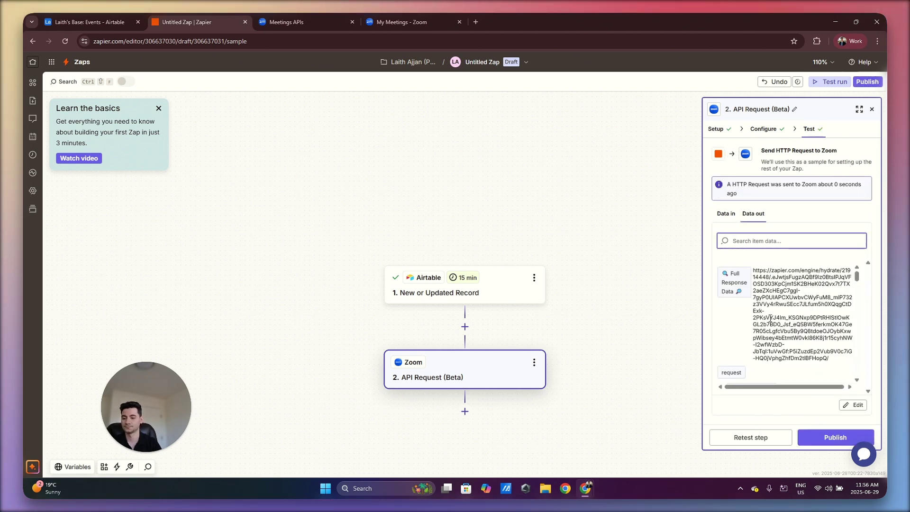
{"action": "scroll", "coordinate": [770, 318], "scroll_direction": "down", "scroll_amount": 5}
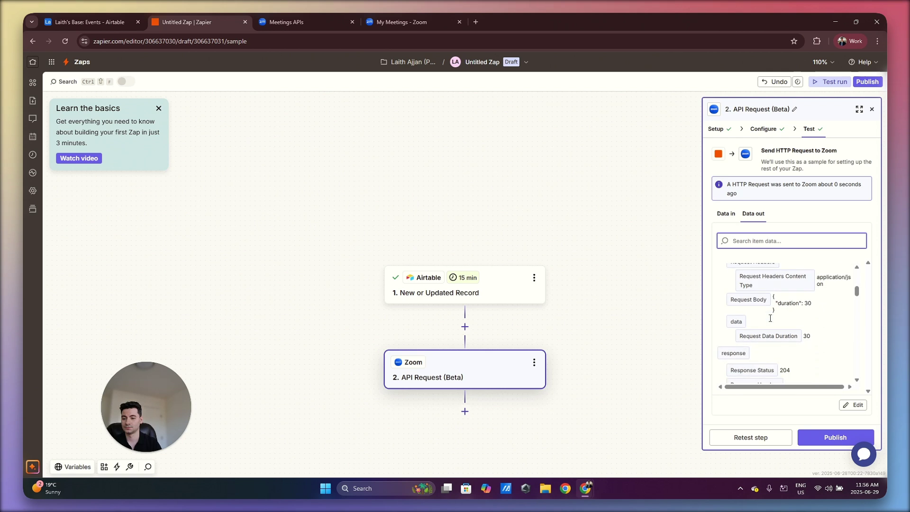
{"action": "scroll", "coordinate": [775, 303], "scroll_direction": "up", "scroll_amount": 2}
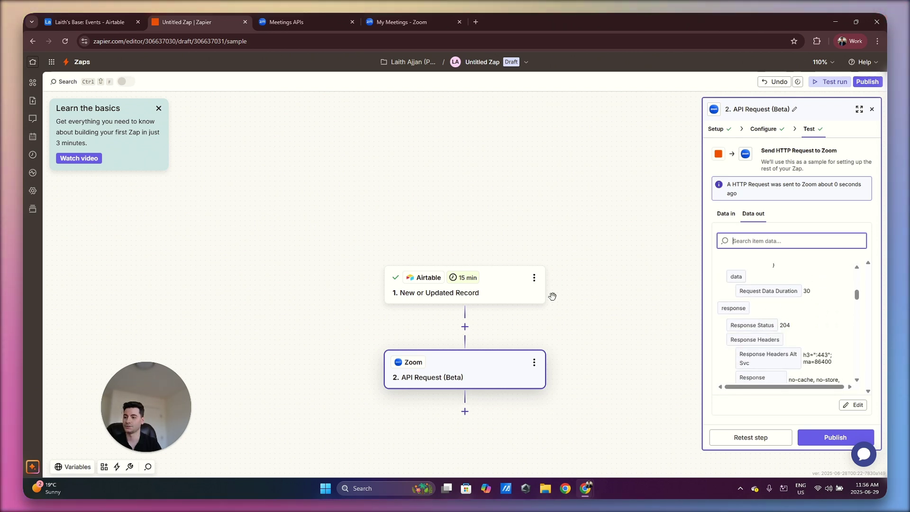
Step: Switch to Zoom and reload the upcoming meetings to check the Client Onboarding 2025 meeting's duration, and return to the Zap in Zapier
{"action": "left_click_drag", "start_coordinate": [385, 14], "coordinate": [308, 17]}
{"action": "left_click_drag", "start_coordinate": [156, 394], "coordinate": [98, 389]}
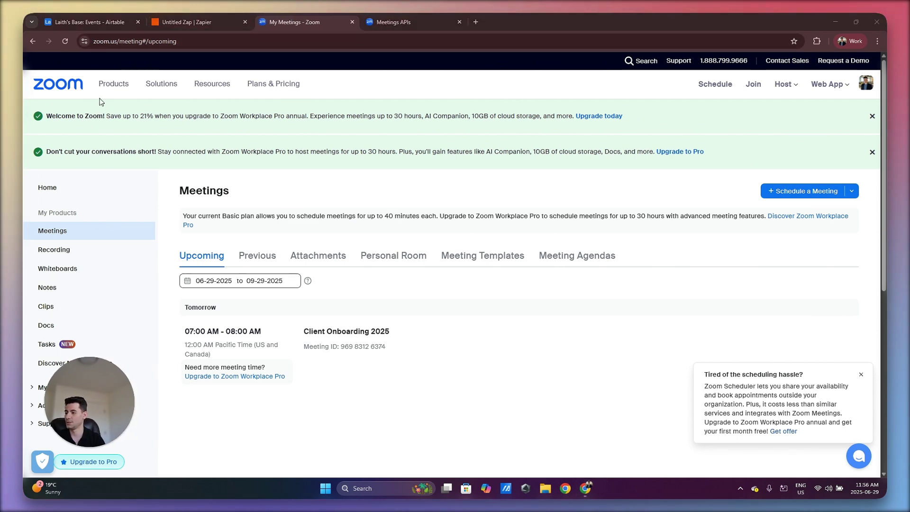
{"action": "left_click", "coordinate": [66, 43]}
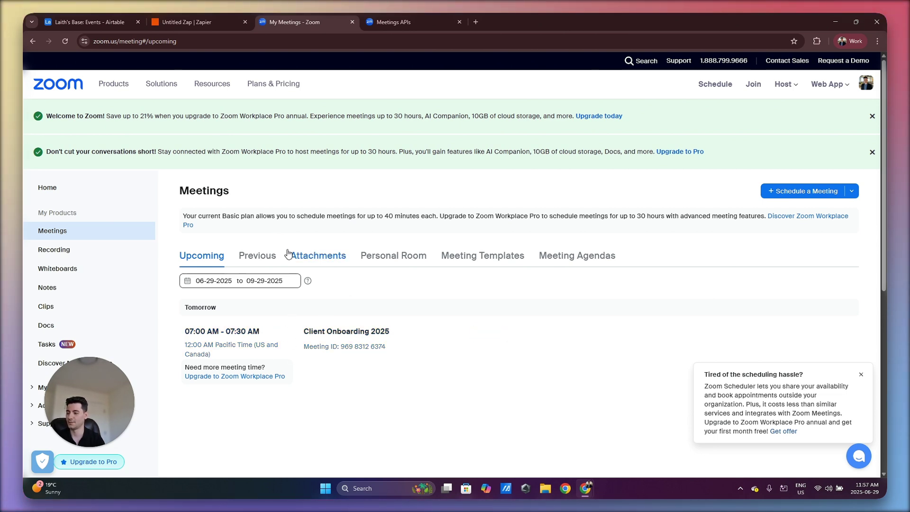
{"action": "left_click", "coordinate": [129, 21]}
{"action": "left_click", "coordinate": [240, 21]}
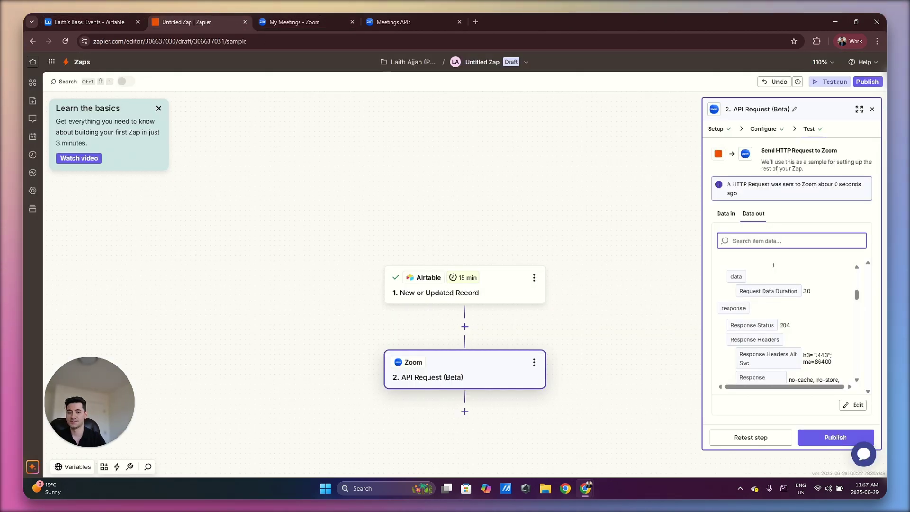